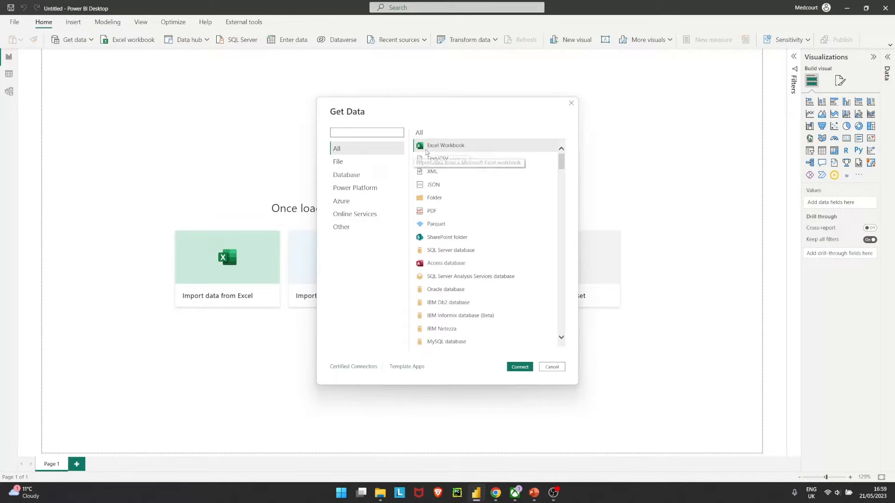
# Step: Connect to the Sample - Superstore Excel workbook and bring its Orders, People and Returns sheets into Power Query for transforming
pyautogui.doubleClick(428, 149)
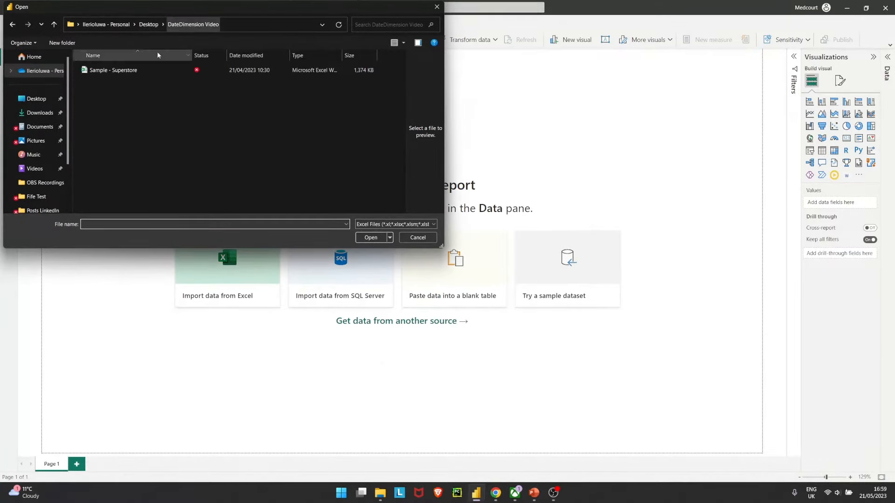
pyautogui.click(134, 72)
pyautogui.doubleClick(134, 73)
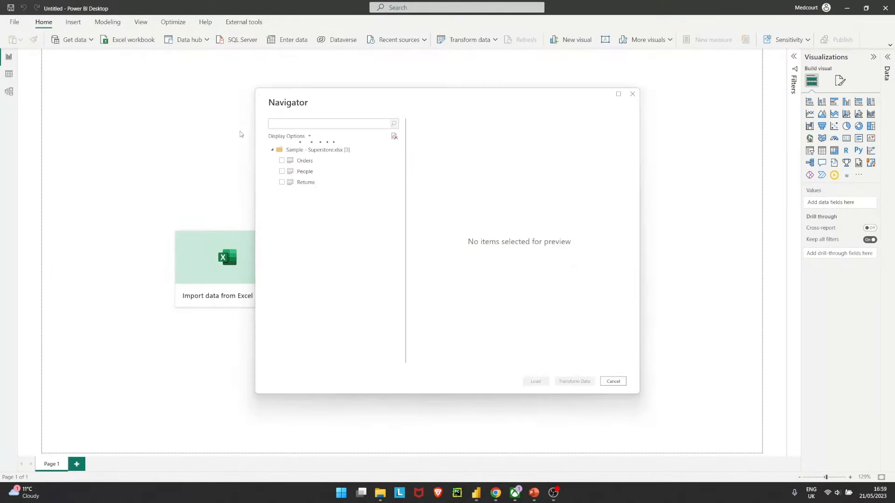
pyautogui.click(282, 160)
pyautogui.click(281, 171)
pyautogui.click(282, 181)
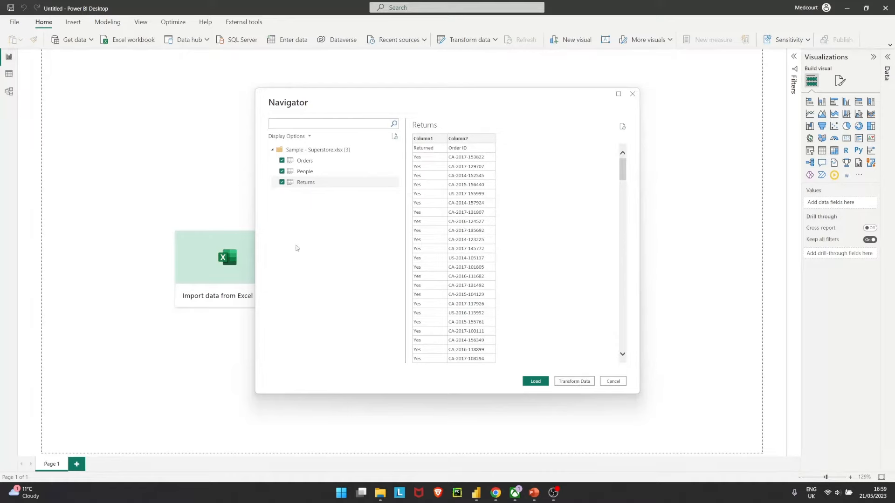
pyautogui.click(569, 383)
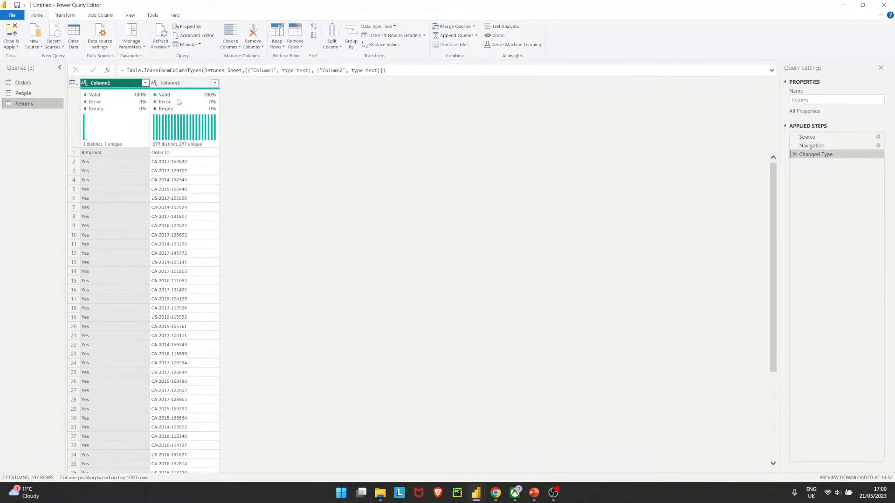
# Step: Examine the column statistics and value distributions of the Orders query, from Row ID through Postal Code
pyautogui.click(29, 83)
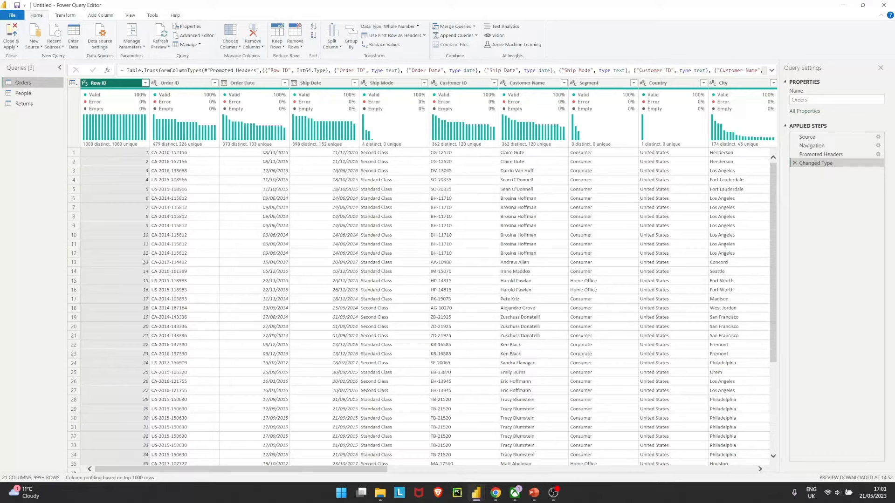
pyautogui.click(111, 87)
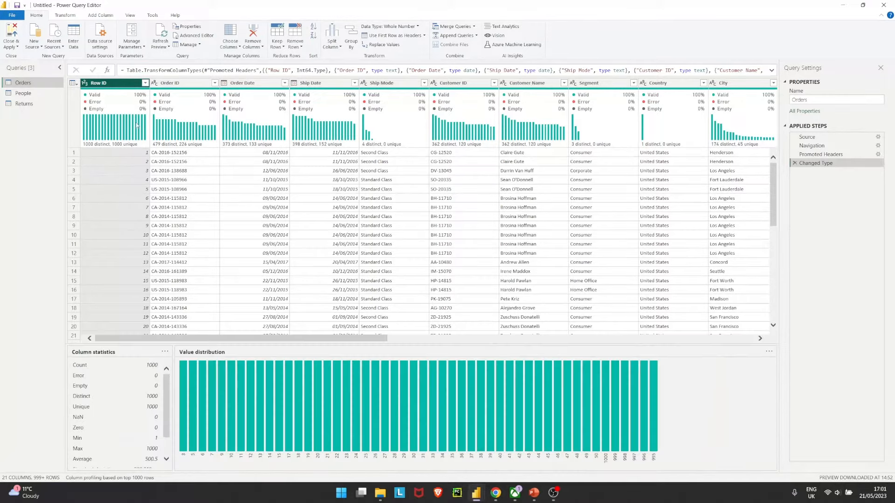
pyautogui.moveTo(179, 91)
pyautogui.click(202, 88)
pyautogui.click(261, 87)
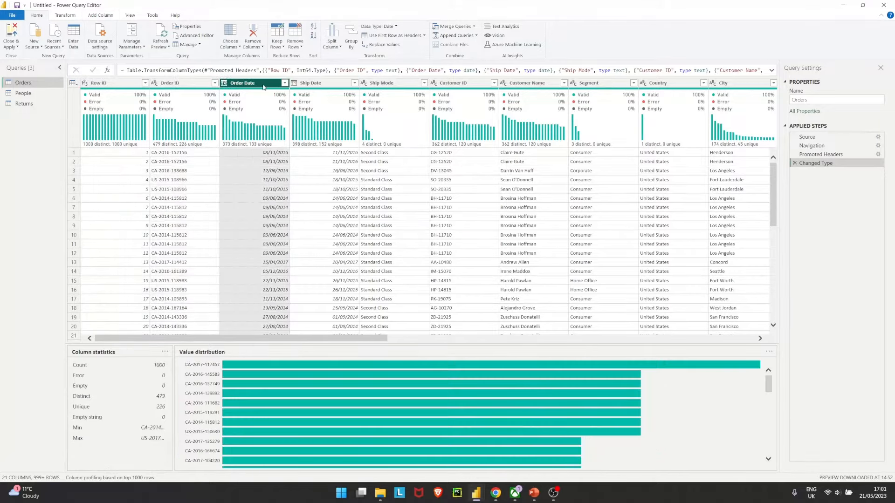
pyautogui.click(329, 87)
pyautogui.click(385, 86)
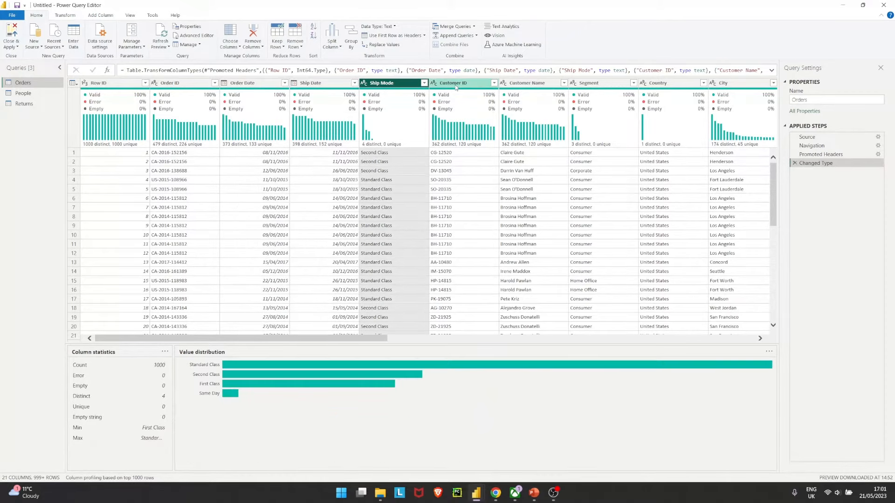
pyautogui.click(458, 86)
pyautogui.click(551, 87)
pyautogui.click(592, 84)
pyautogui.click(662, 84)
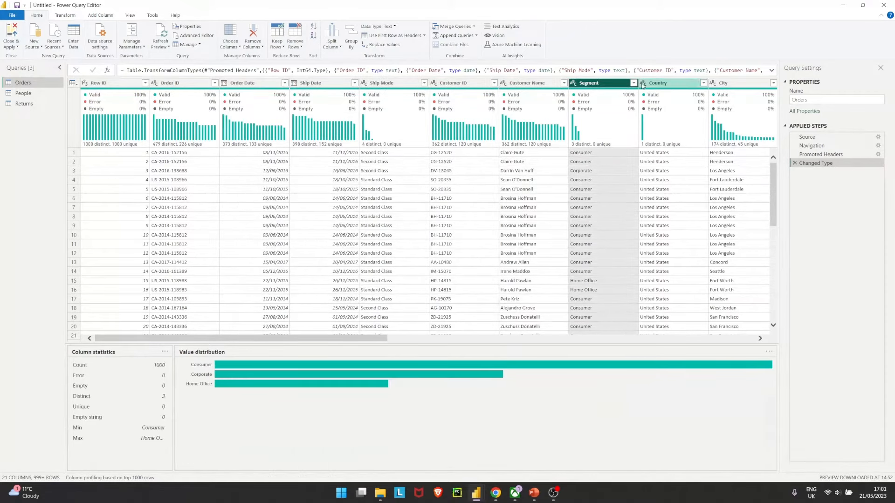
pyautogui.click(730, 85)
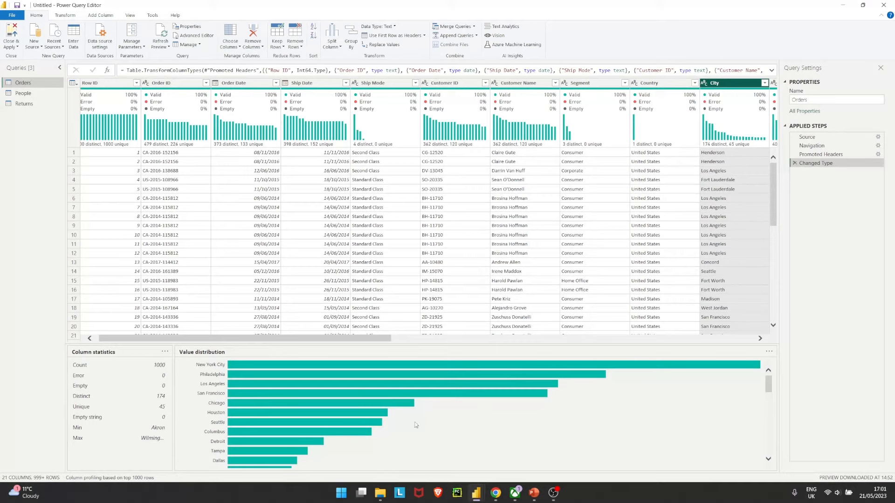
pyautogui.moveTo(332, 340); pyautogui.dragTo(426, 340)
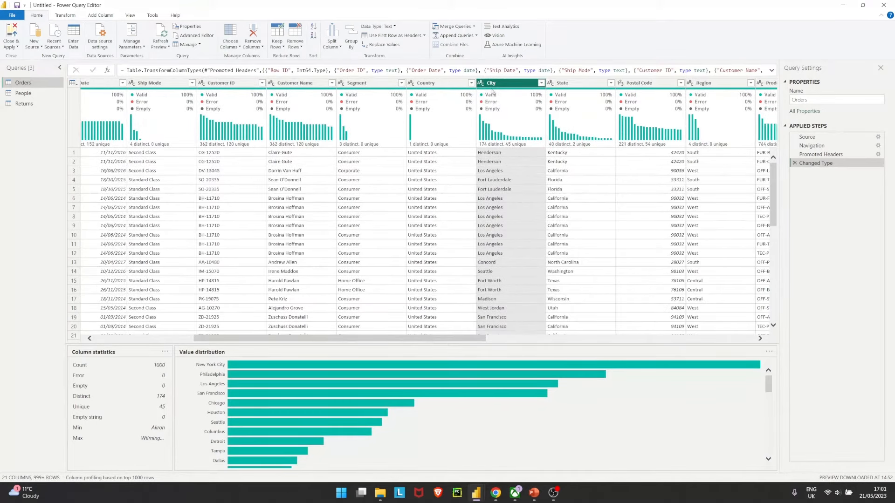
pyautogui.click(578, 84)
pyautogui.click(636, 87)
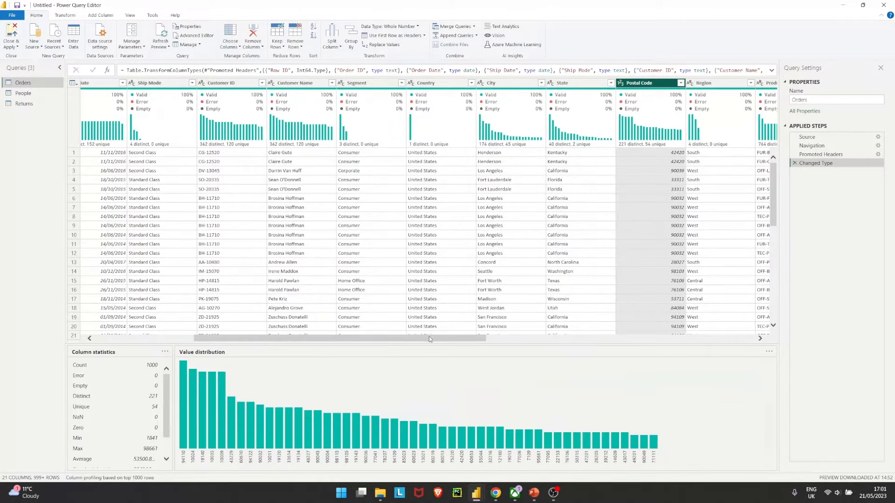
pyautogui.moveTo(429, 337); pyautogui.dragTo(134, 130)
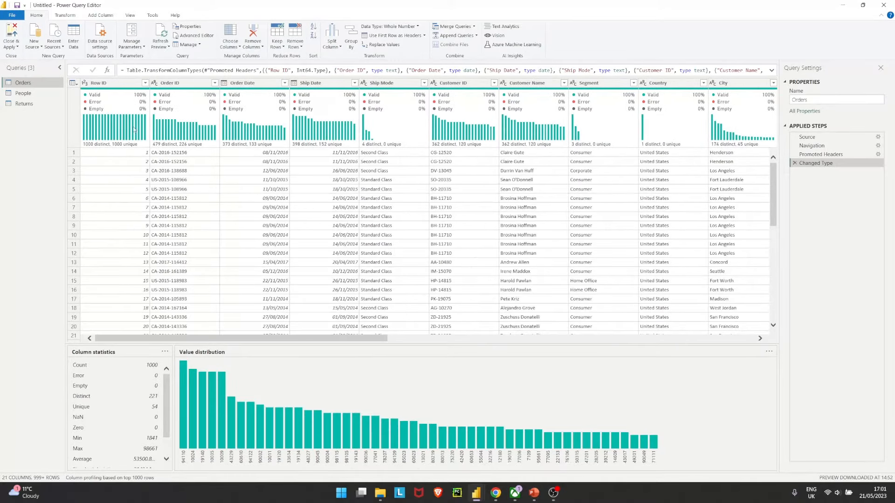
# Step: Promote the first row of the People query to column headers
pyautogui.click(23, 93)
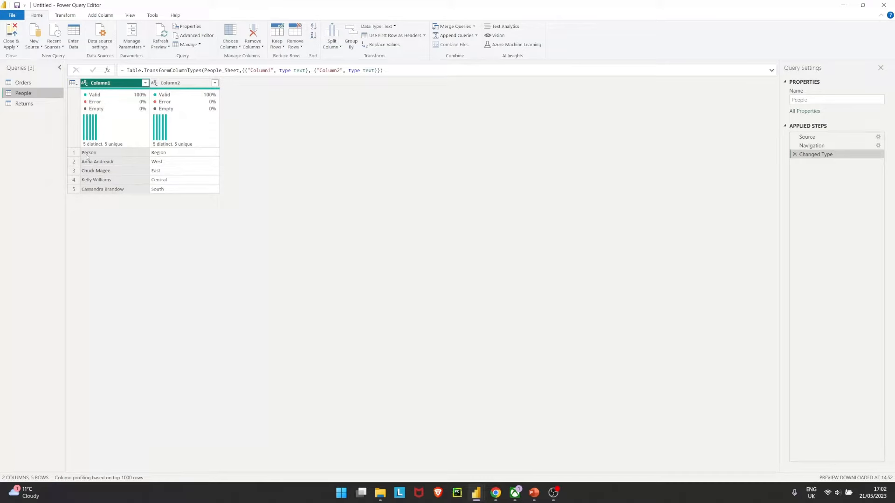
pyautogui.moveTo(185, 106)
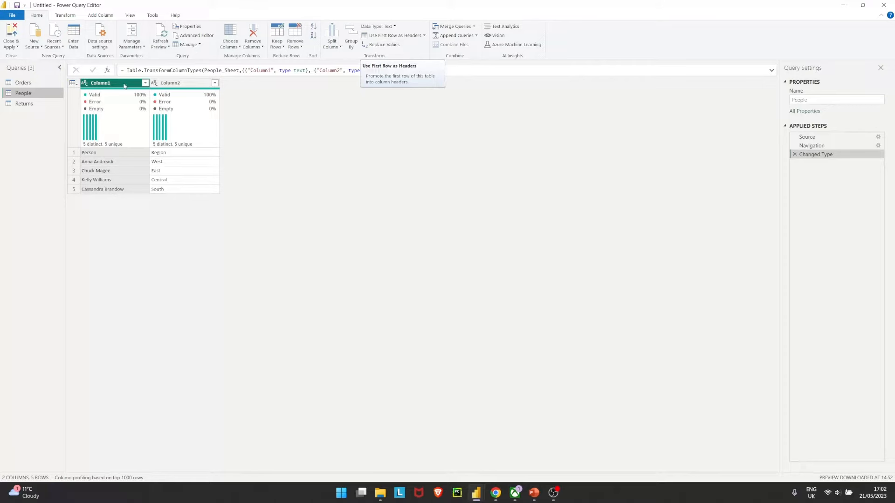
pyautogui.click(76, 87)
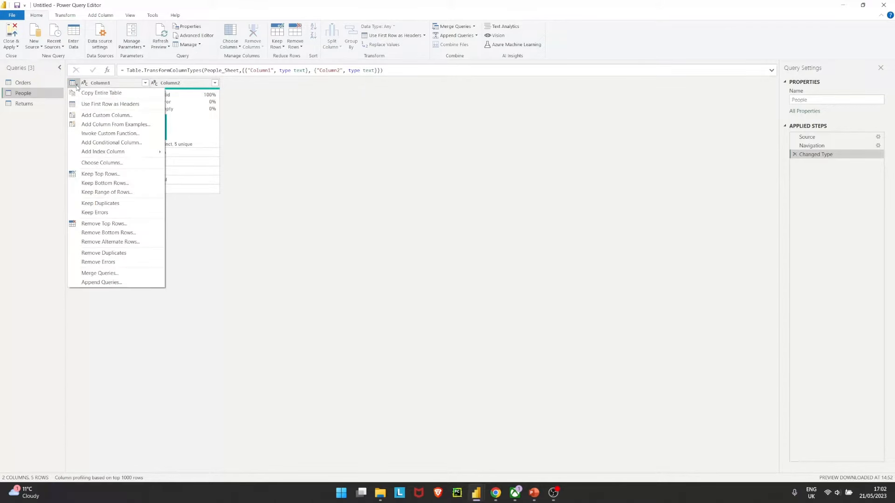
pyautogui.click(96, 105)
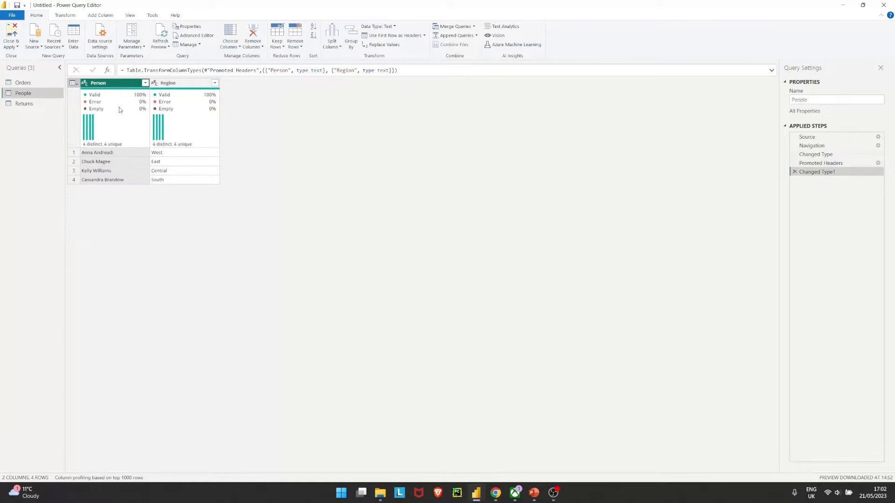
# Step: Promote the first row of the Returns query to headers and check the Order ID column's statistics
pyautogui.click(25, 104)
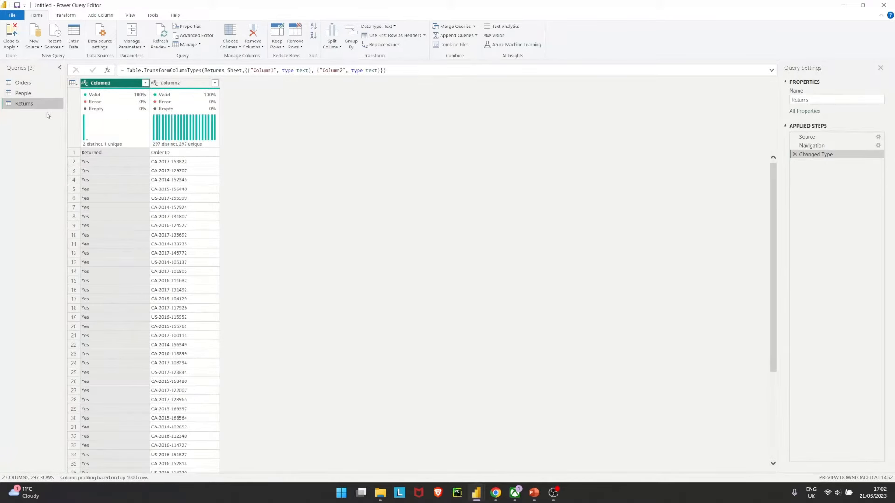
pyautogui.click(115, 85)
pyautogui.moveTo(112, 140)
pyautogui.click(73, 83)
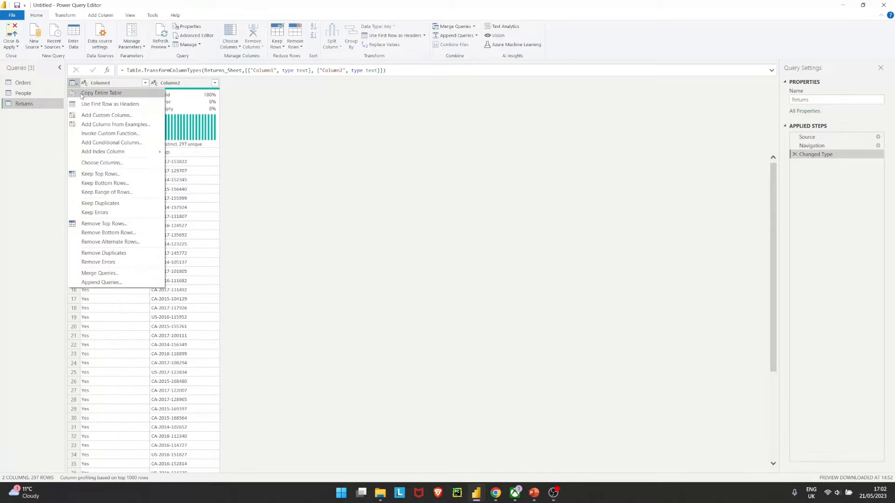
pyautogui.click(108, 103)
pyautogui.click(207, 101)
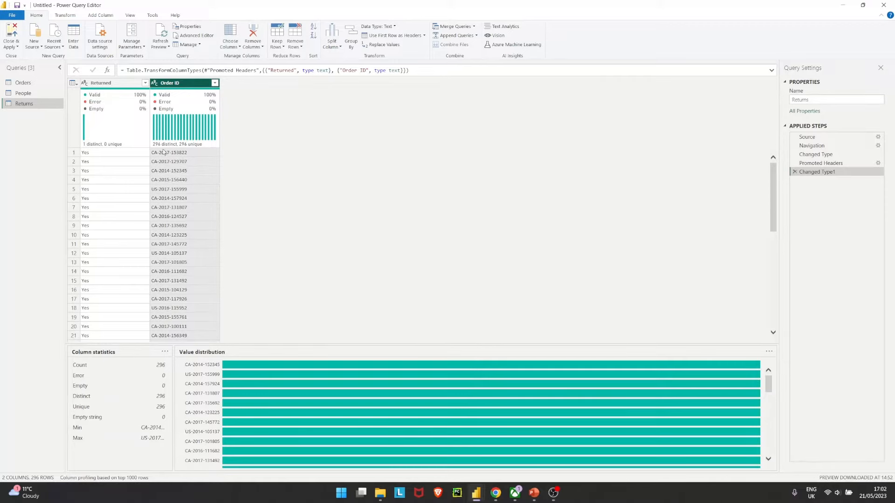
pyautogui.moveTo(161, 148)
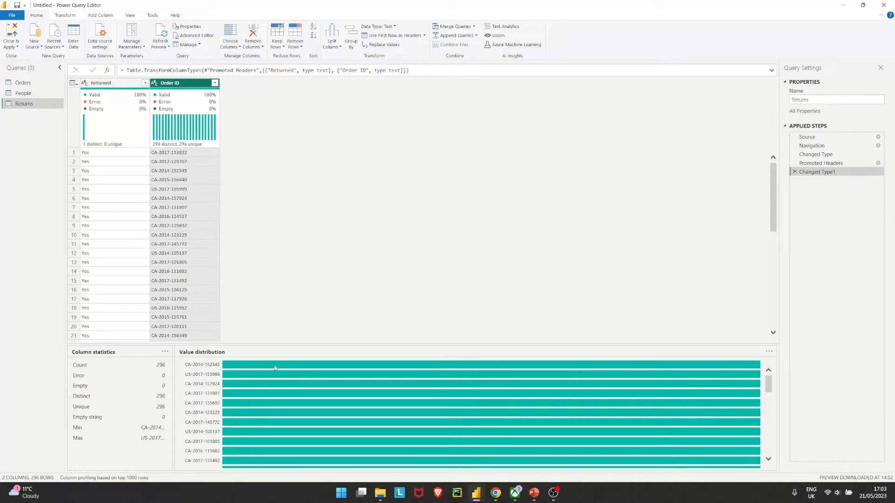
# Step: Switch to Chrome and open the GitHub repository linked under the Power BI Date Table Query Project on the portfolio page
pyautogui.click(495, 493)
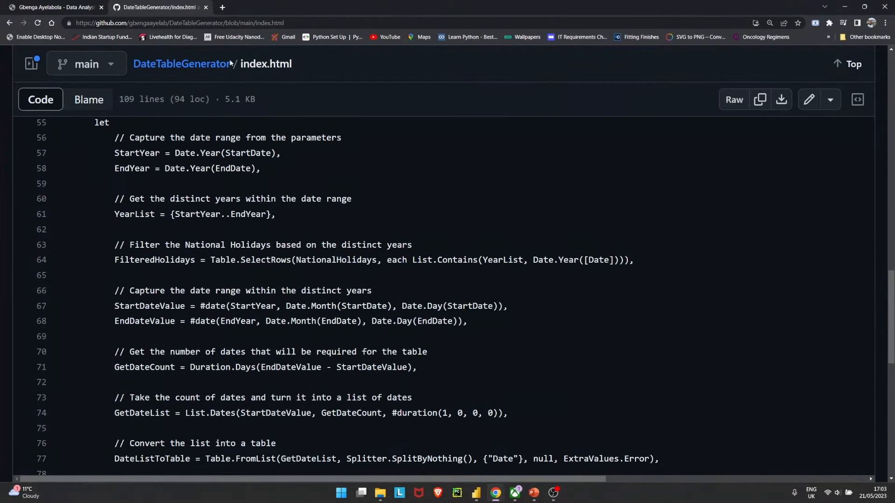
pyautogui.click(223, 7)
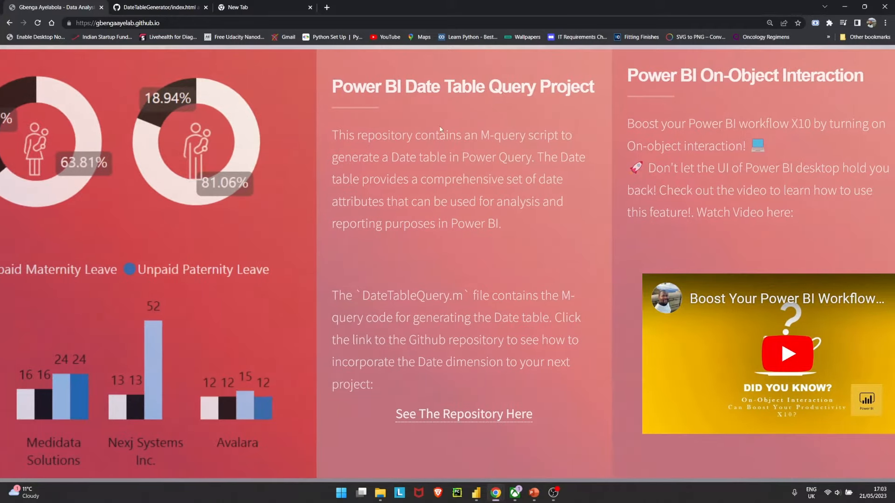
pyautogui.click(468, 414)
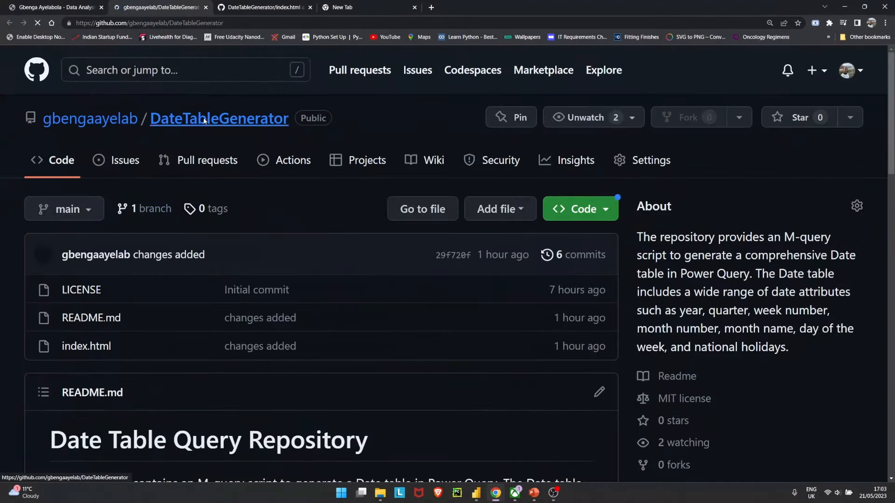
# Step: Read the usage instructions in the DateTableGenerator README and open the repository's index.html file
pyautogui.scroll(-2, 214, 255)
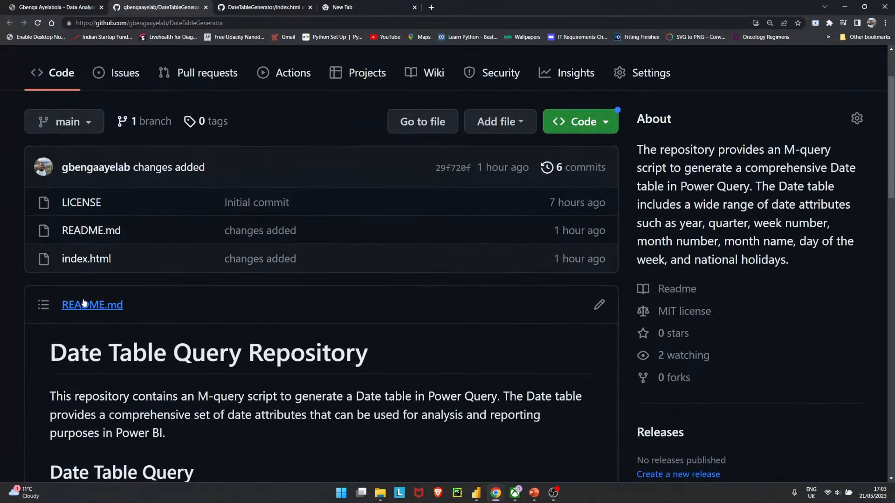
pyautogui.scroll(-5, 97, 286)
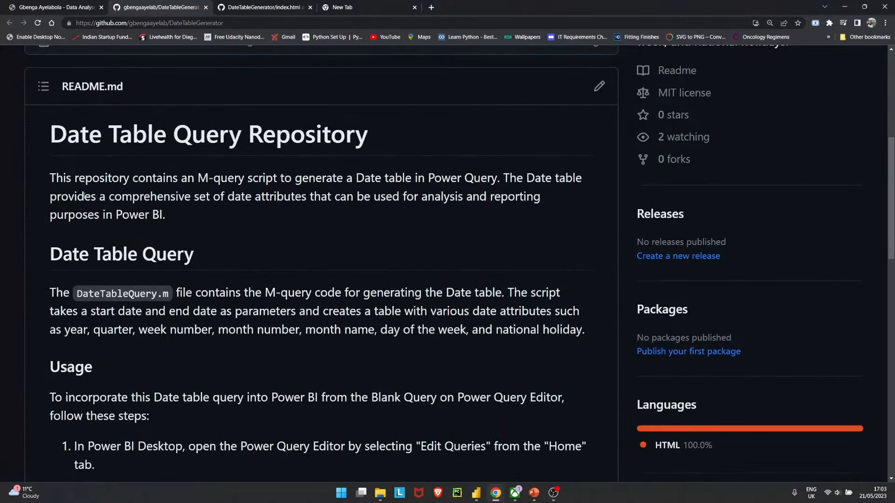
pyautogui.scroll(-7, 83, 196)
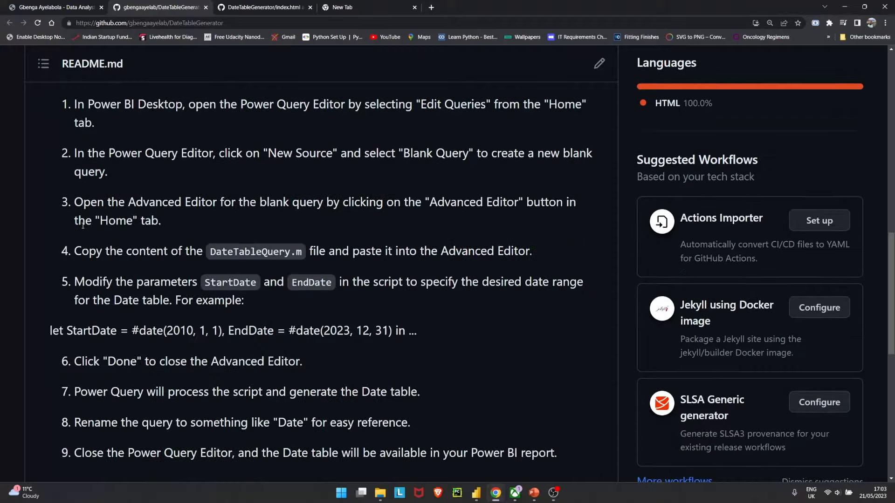
pyautogui.scroll(-3, 83, 225)
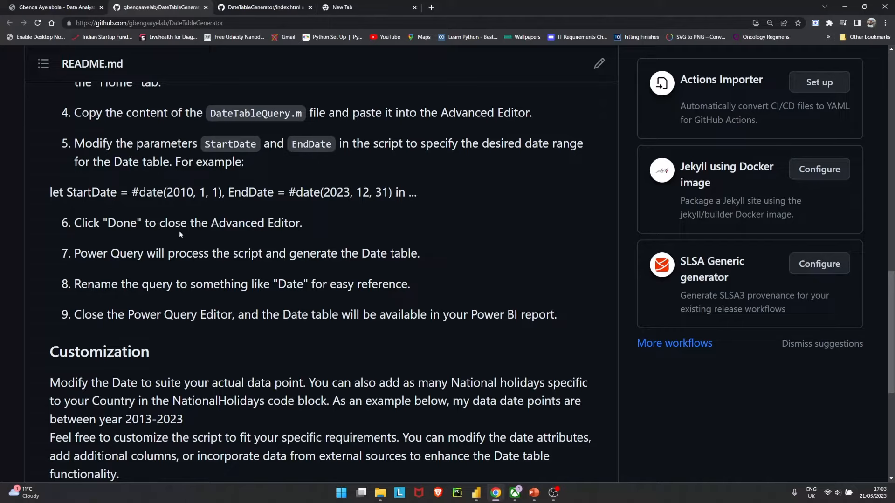
pyautogui.scroll(6, 185, 193)
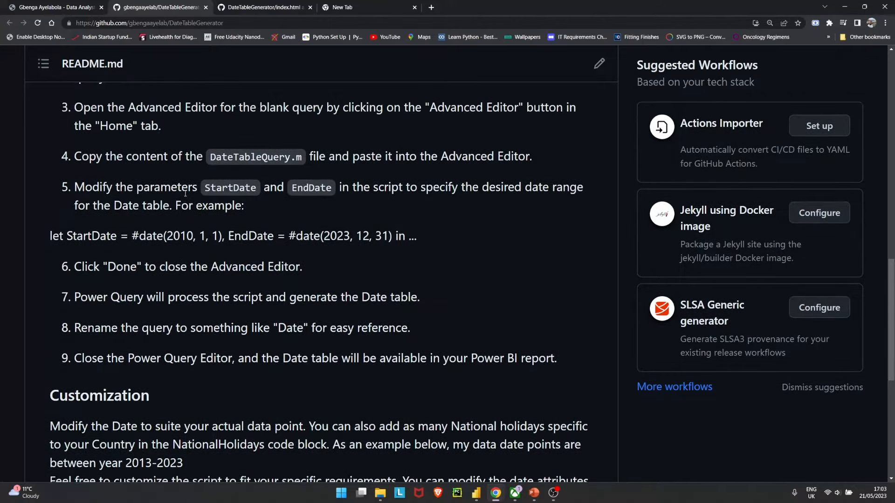
pyautogui.scroll(8, 227, 236)
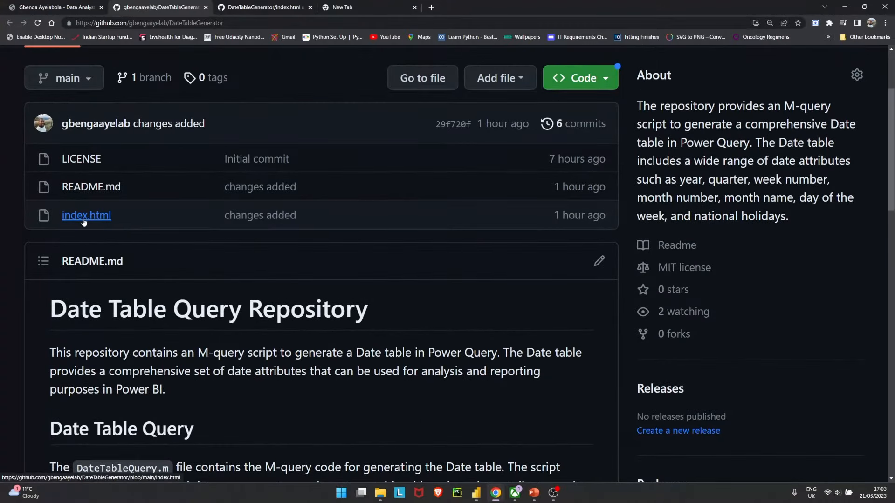
pyautogui.click(81, 221)
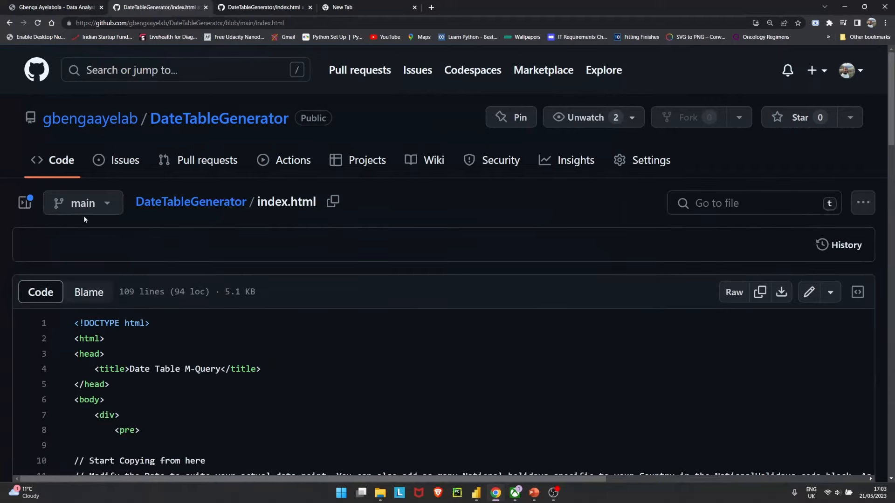
# Step: Copy the M-query script in index.html from the "Start Copying from here" comment through the final DateQuery line
pyautogui.scroll(-3, 95, 309)
pyautogui.scroll(-2, 96, 309)
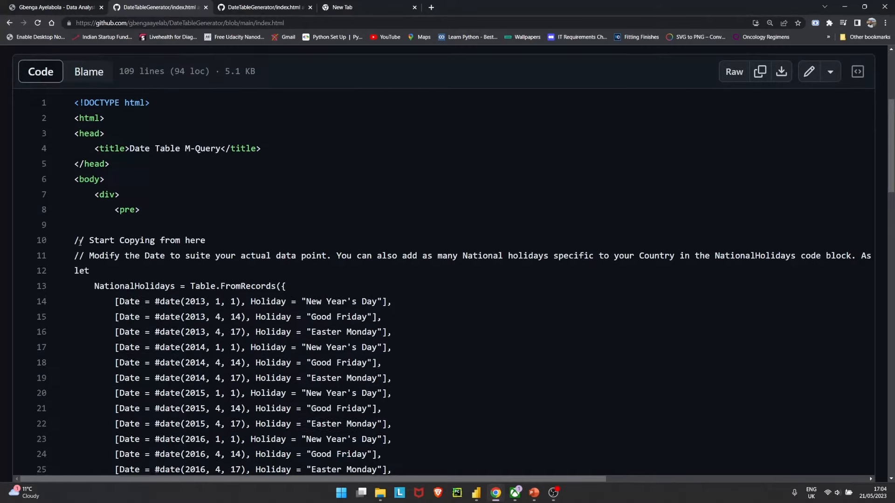
pyautogui.scroll(-1, 71, 200)
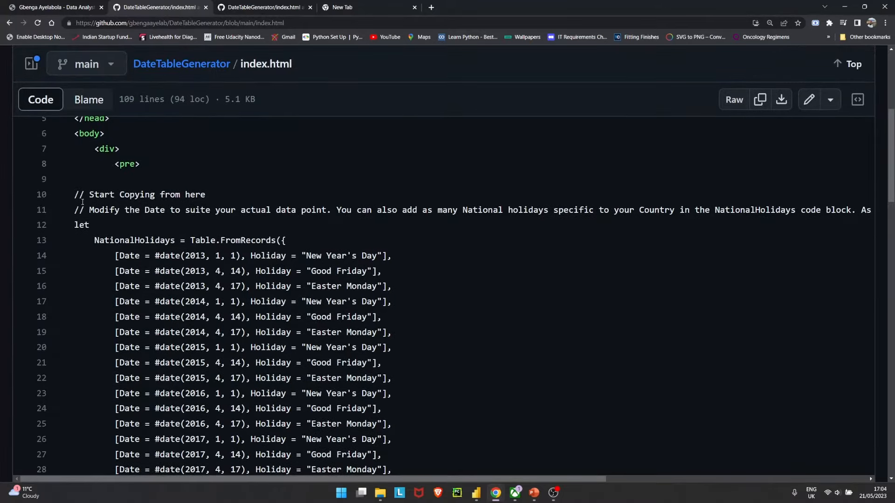
pyautogui.scroll(-1, 108, 223)
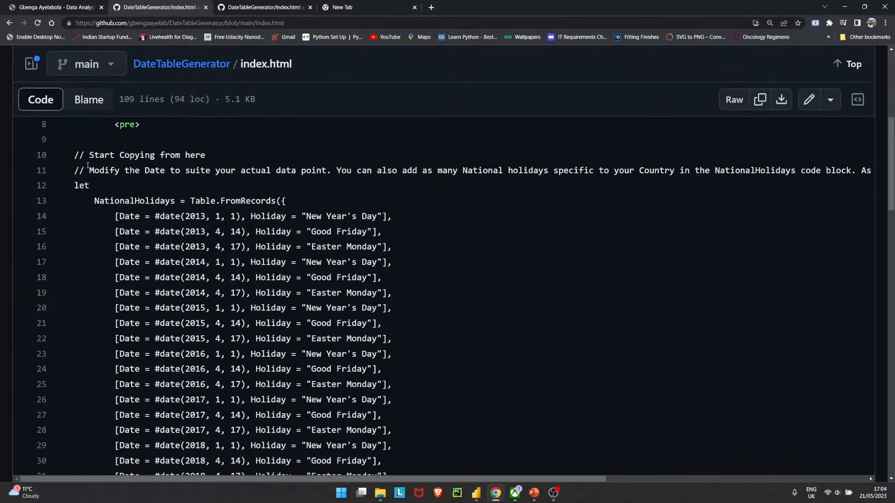
pyautogui.moveTo(76, 155); pyautogui.dragTo(138, 344)
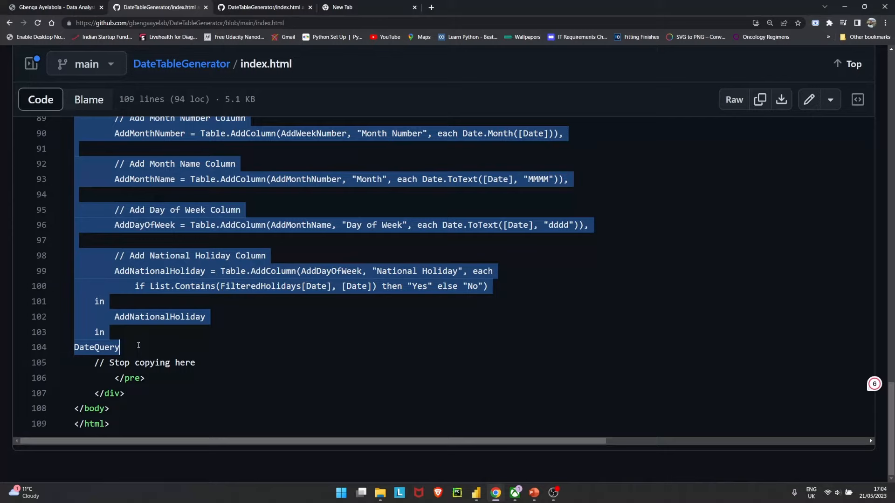
pyautogui.rightClick(128, 319)
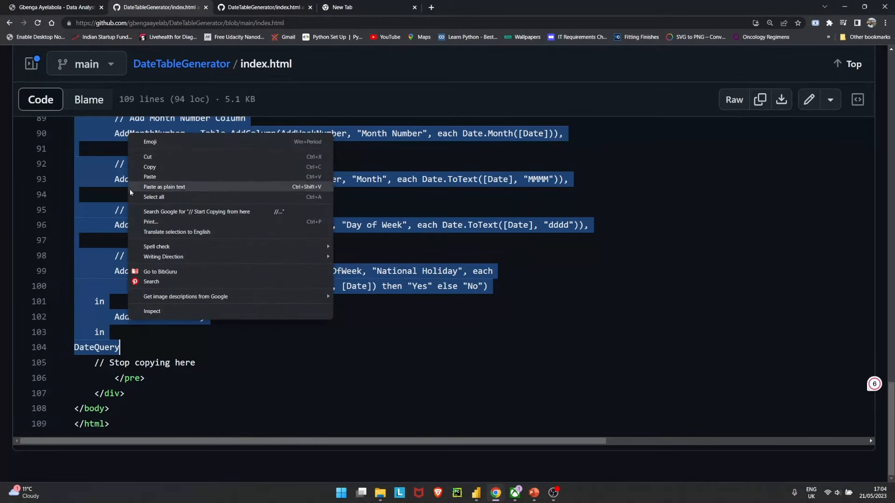
pyautogui.click(140, 171)
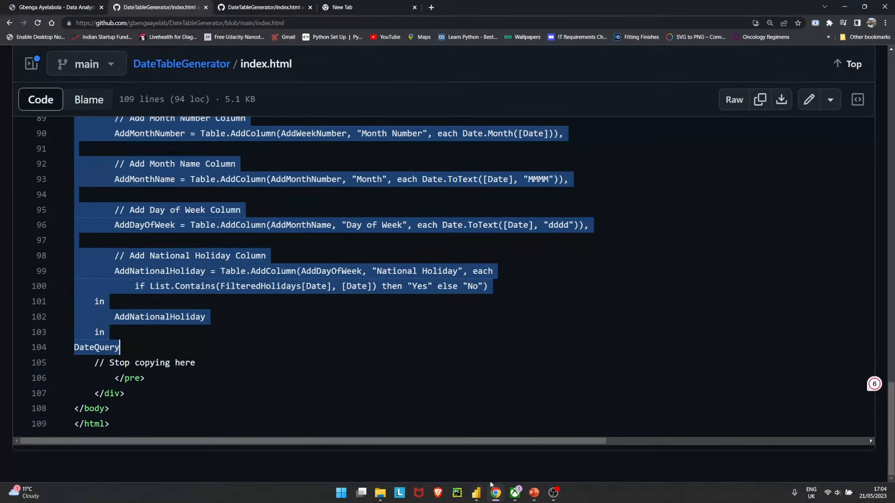
# Step: Switch to the Power Query Editor window and create a new blank query
pyautogui.moveTo(476, 500)
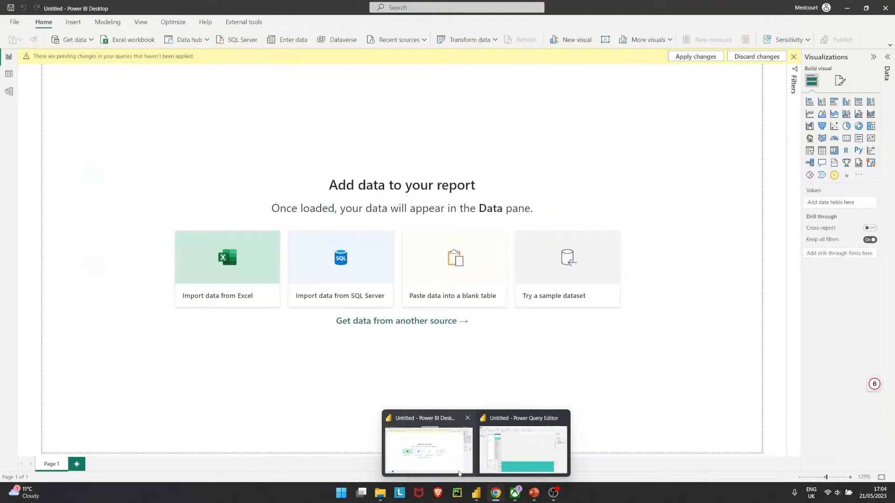
pyautogui.moveTo(455, 468)
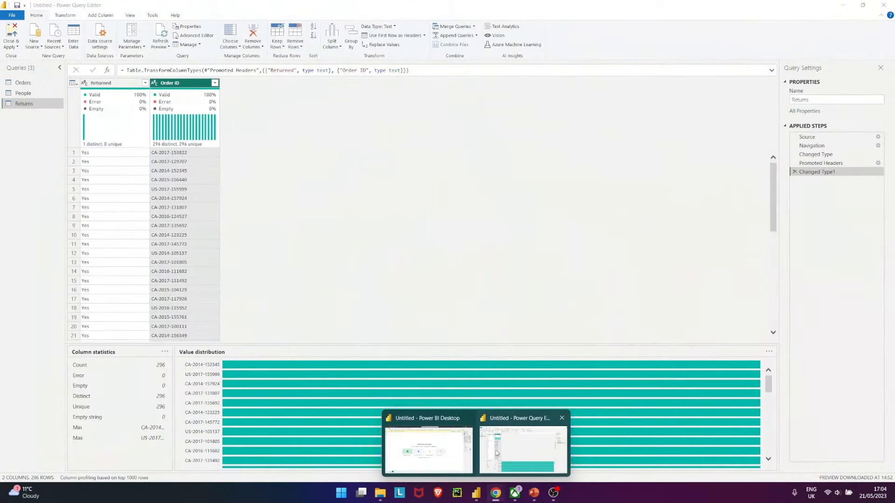
pyautogui.click(522, 450)
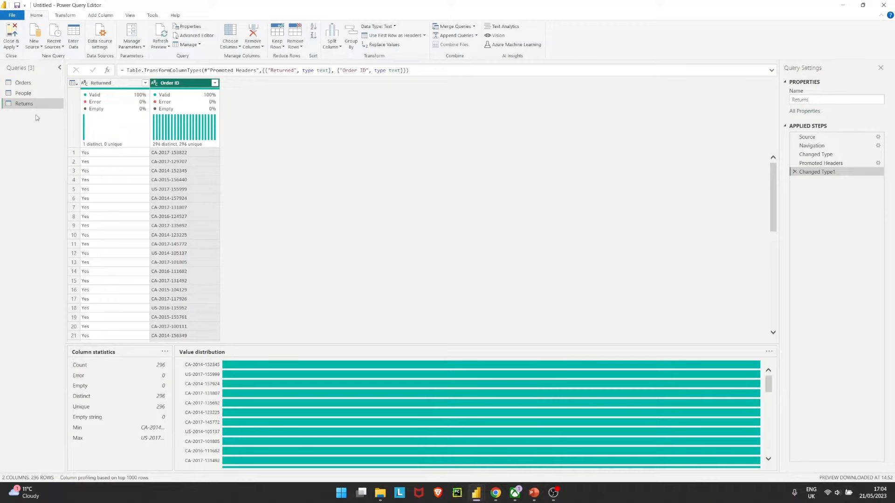
pyautogui.click(34, 45)
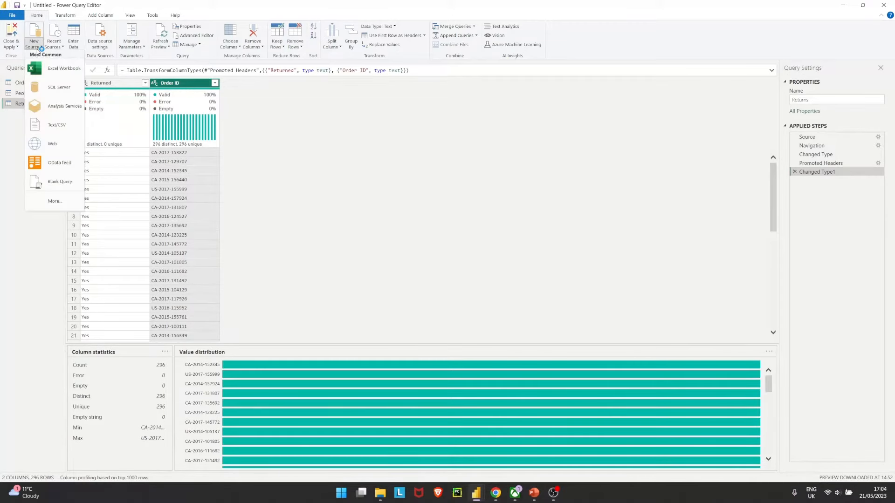
pyautogui.click(58, 186)
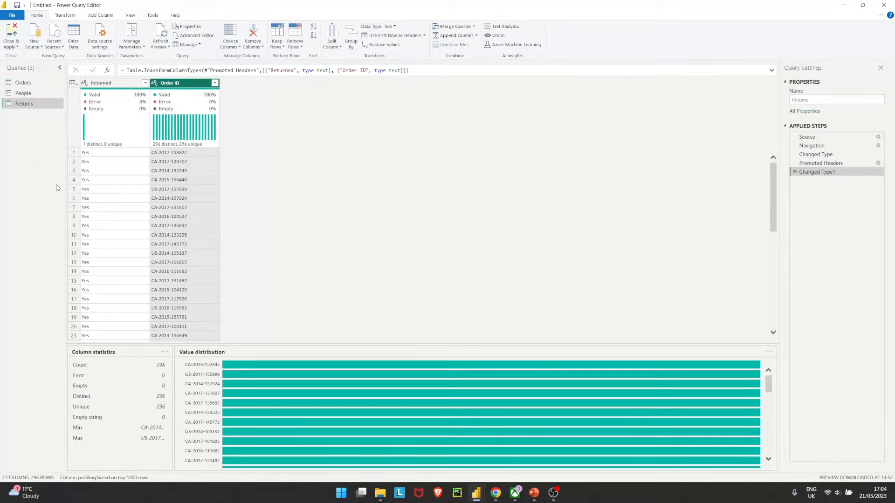
pyautogui.click(130, 69)
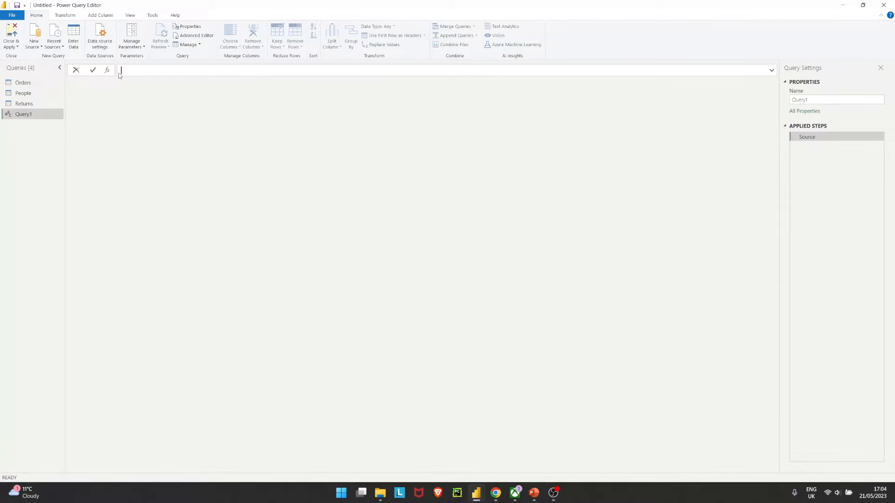
# Step: Replace the blank query's default code in the Advanced Editor with the copied date table script
pyautogui.click(195, 37)
pyautogui.moveTo(282, 146); pyautogui.dragTo(242, 118)
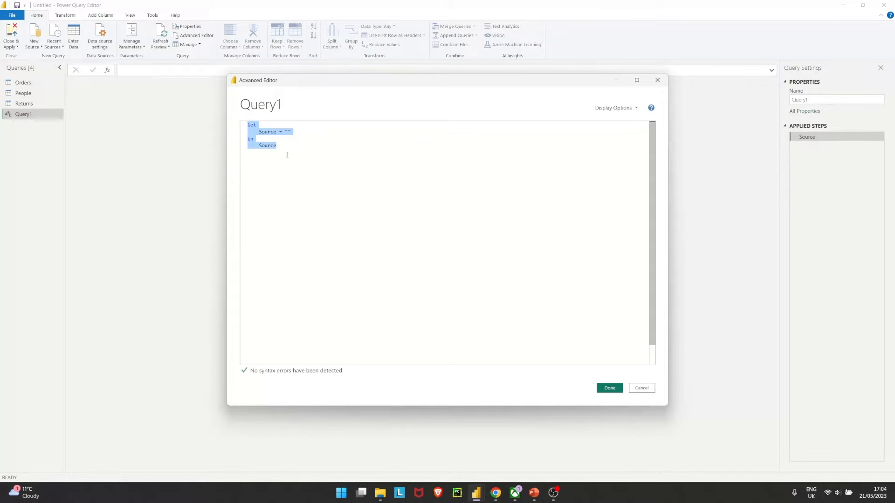
pyautogui.press('Delete')
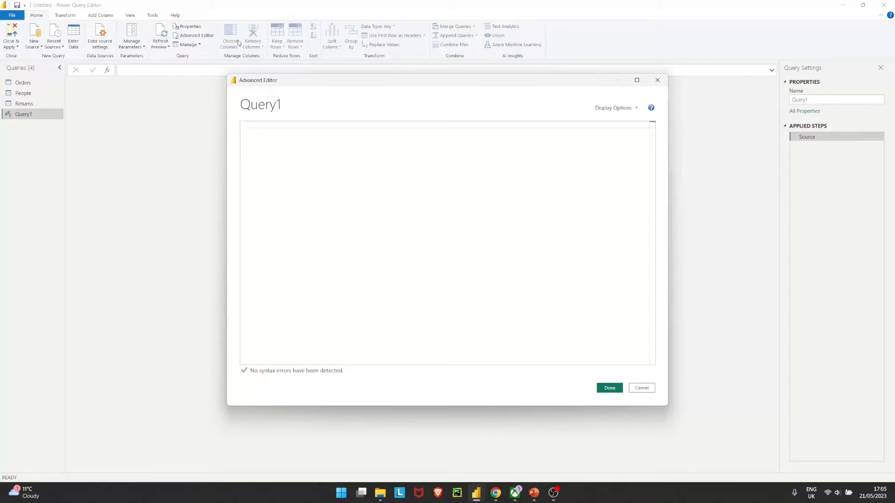
pyautogui.hotkey('ctrl', 'v')
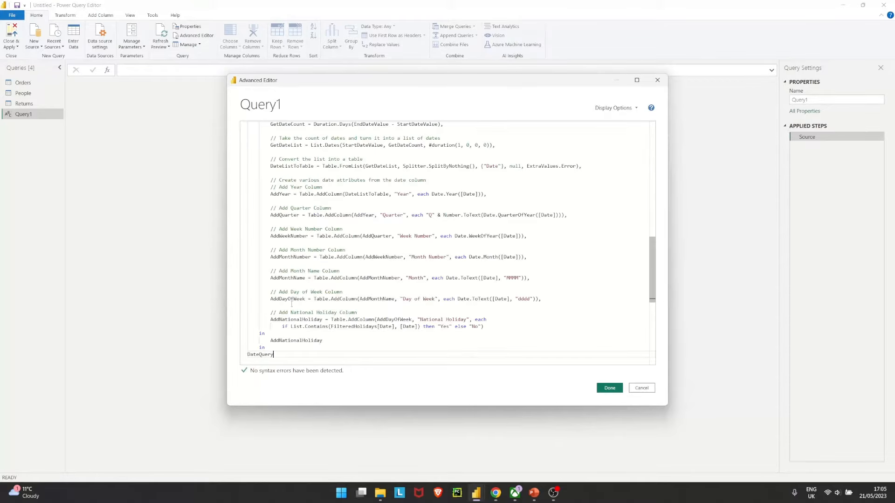
# Step: Examine the years of the holiday dates in the NationalHolidays block, from the first record to the Boxing Day record
pyautogui.scroll(20, 305, 297)
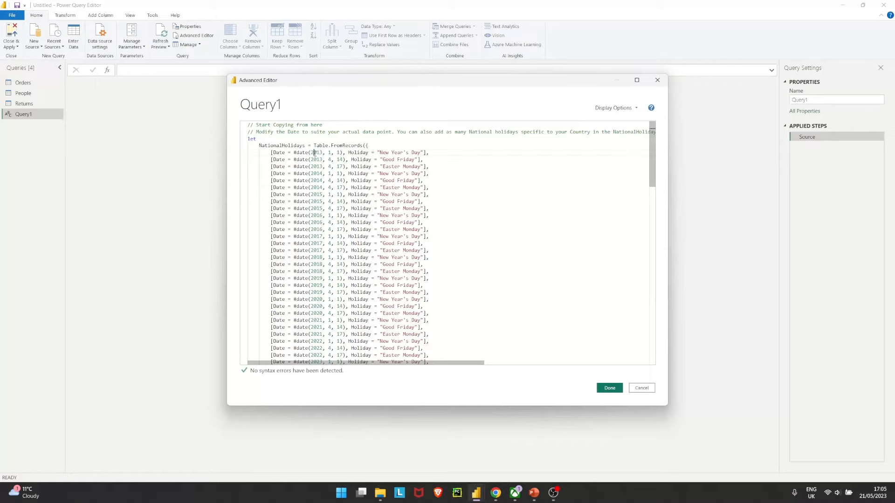
pyautogui.moveTo(314, 152); pyautogui.dragTo(331, 222)
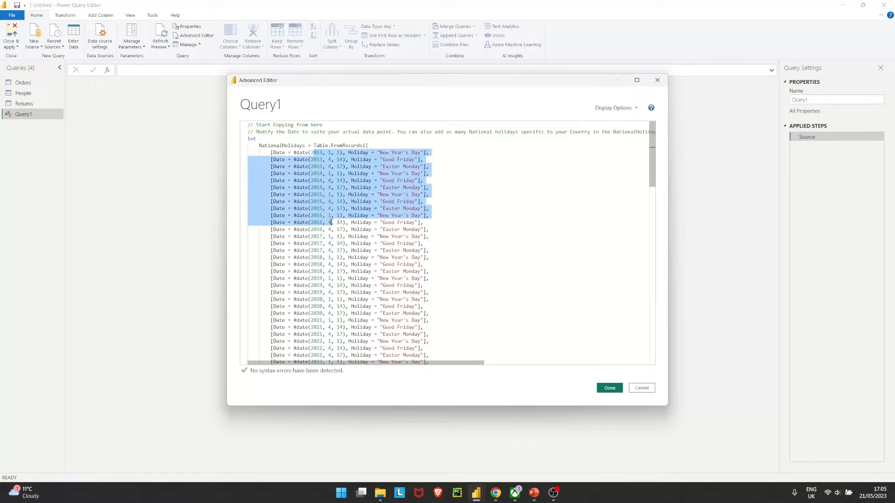
pyautogui.doubleClick(316, 152)
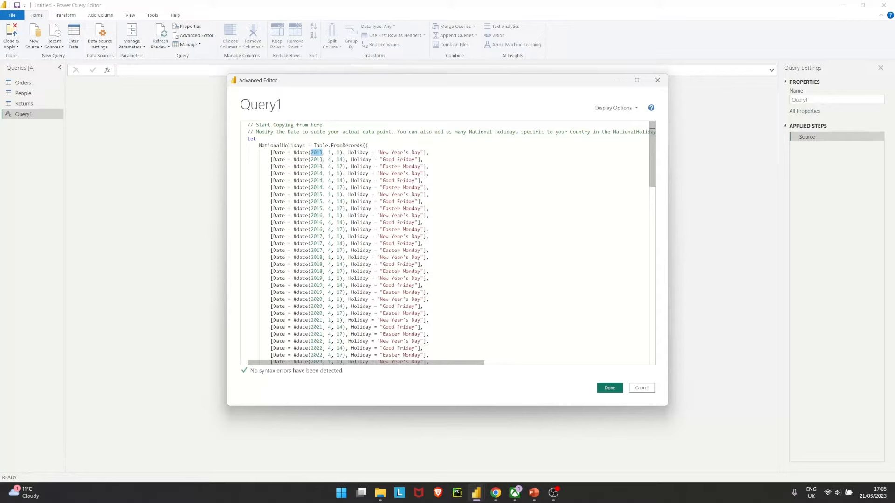
pyautogui.doubleClick(317, 174)
pyautogui.doubleClick(316, 188)
pyautogui.scroll(-6, 311, 286)
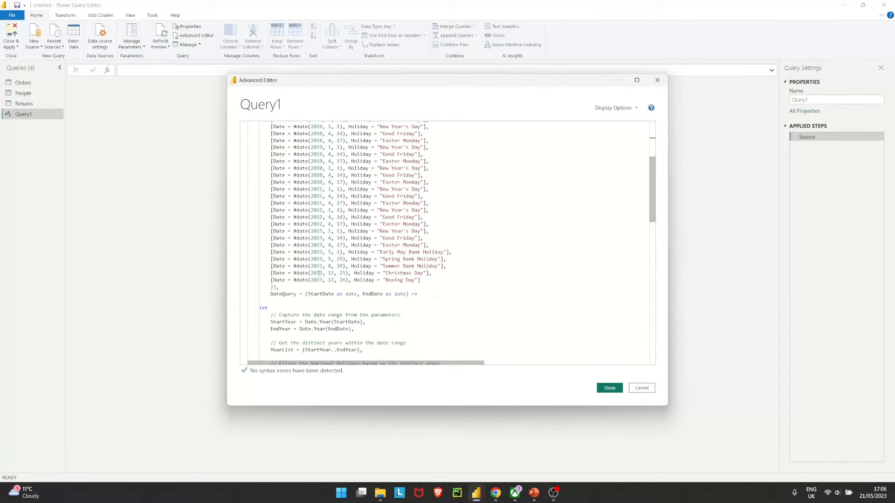
pyautogui.doubleClick(319, 279)
pyautogui.click(319, 280)
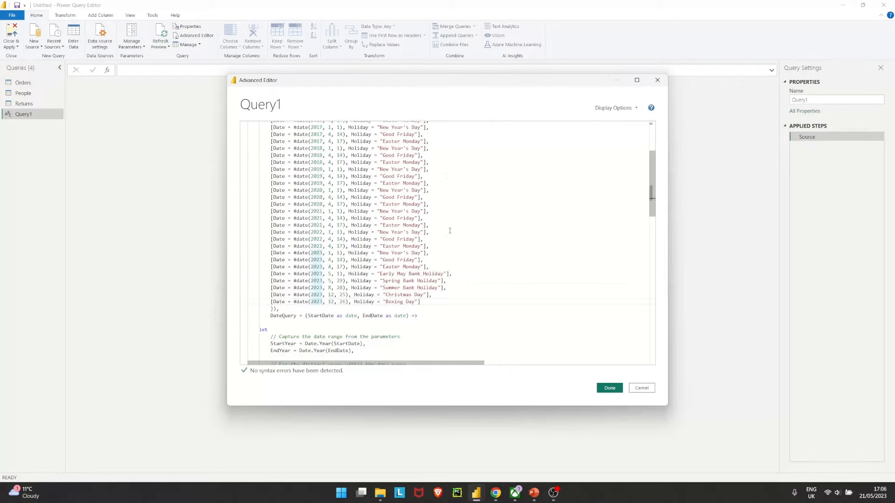
# Step: Examine the holiday names and the structure of the 2013 and 2014 records at the start of NationalHolidays
pyautogui.scroll(6, 436, 208)
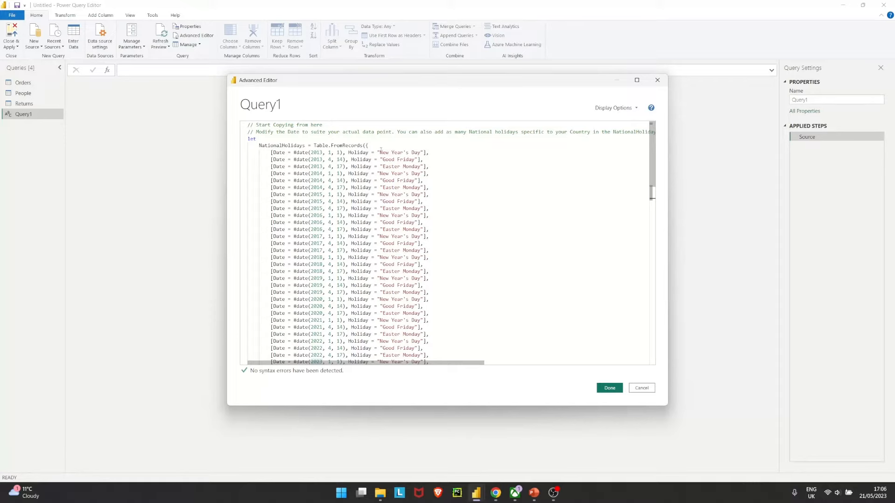
pyautogui.moveTo(378, 149); pyautogui.dragTo(415, 160)
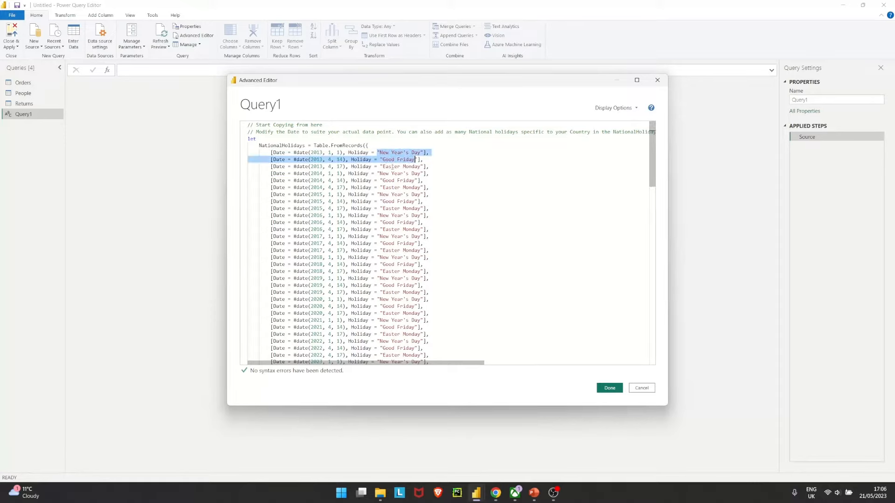
pyautogui.click(392, 167)
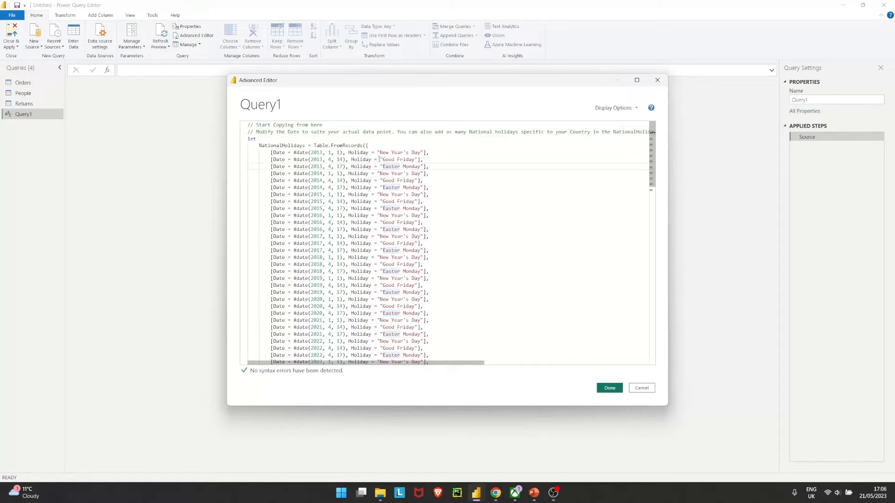
pyautogui.moveTo(436, 166); pyautogui.dragTo(271, 152)
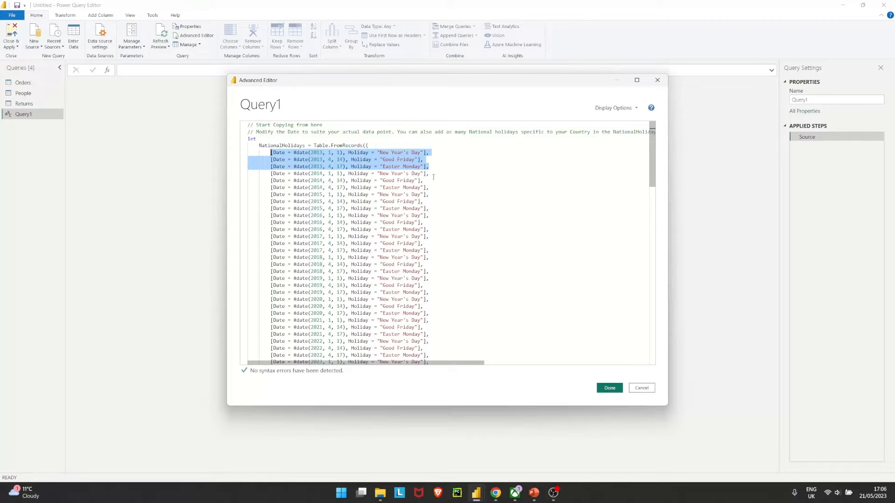
pyautogui.click(449, 181)
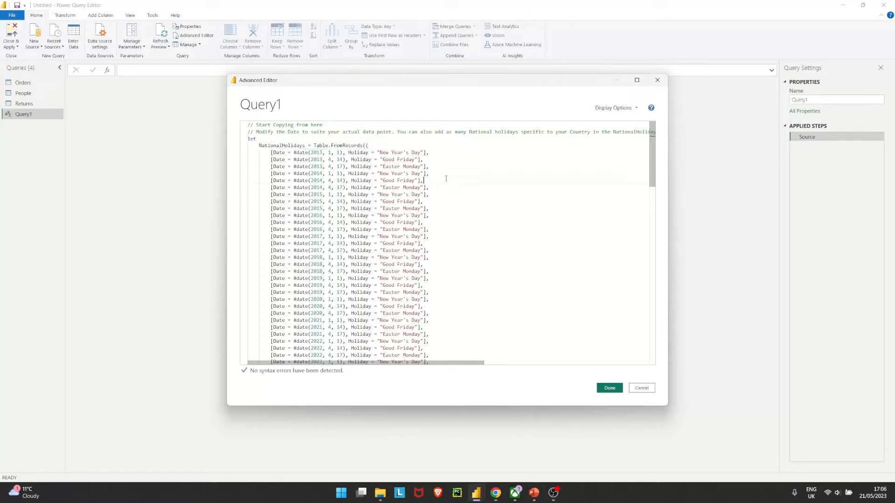
pyautogui.moveTo(439, 175); pyautogui.dragTo(268, 152)
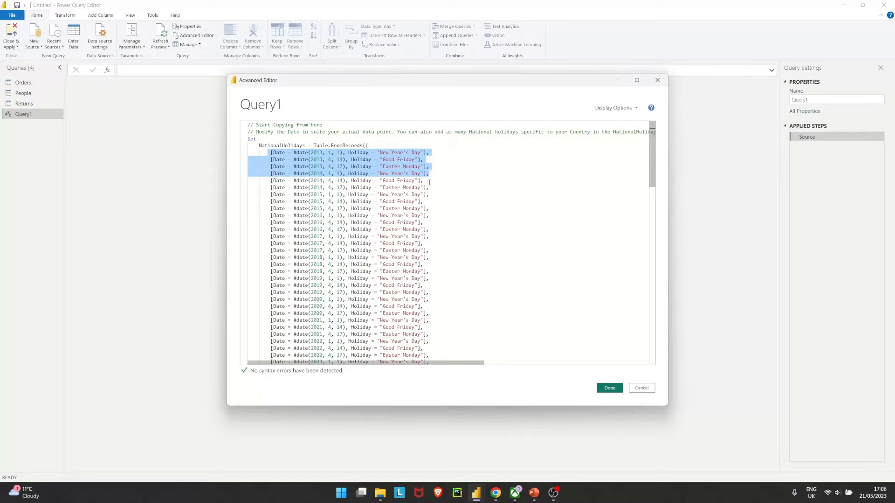
pyautogui.click(431, 159)
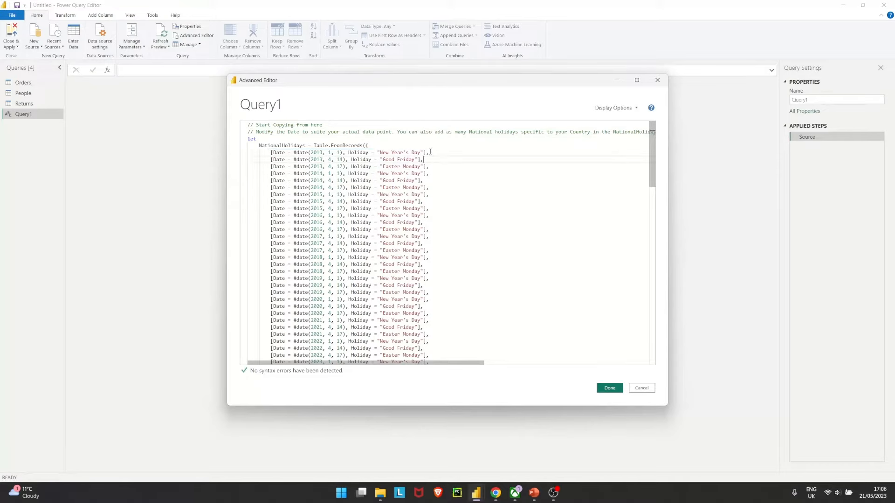
pyautogui.click(431, 153)
# Step: Review the rest of the script down to DateQuery and apply the code to the query
pyautogui.scroll(-7, 415, 221)
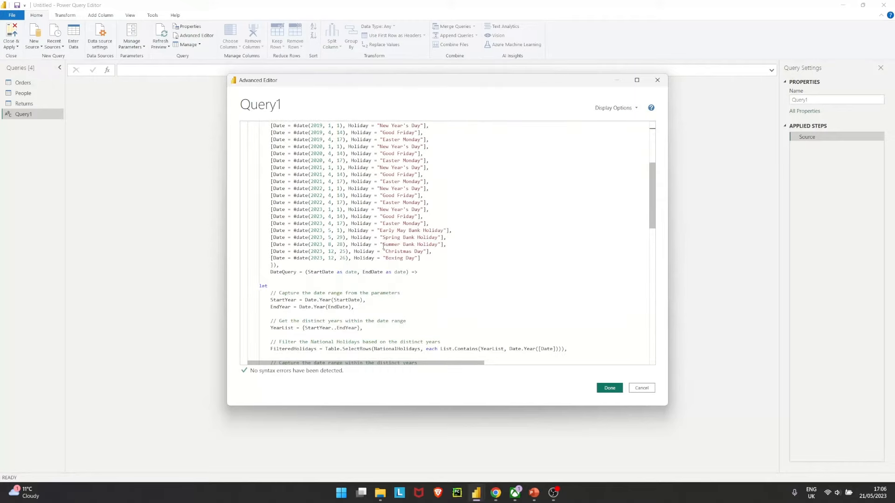
pyautogui.scroll(-15, 368, 242)
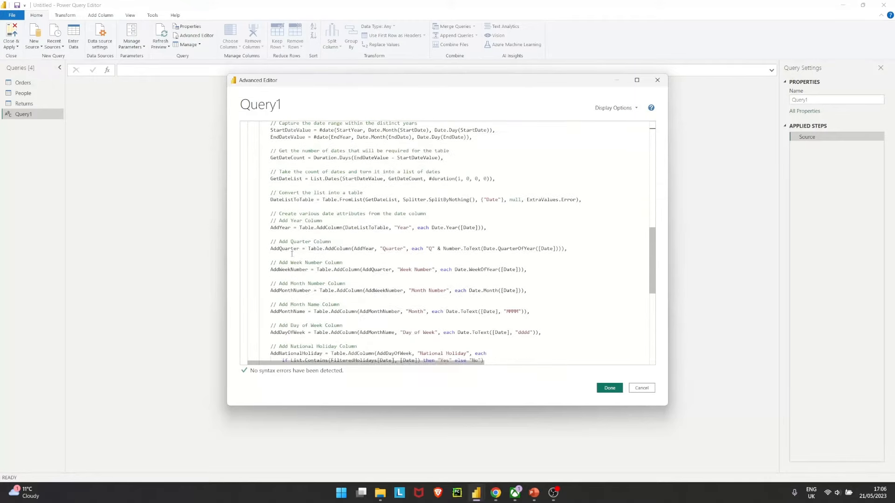
pyautogui.scroll(-2, 299, 270)
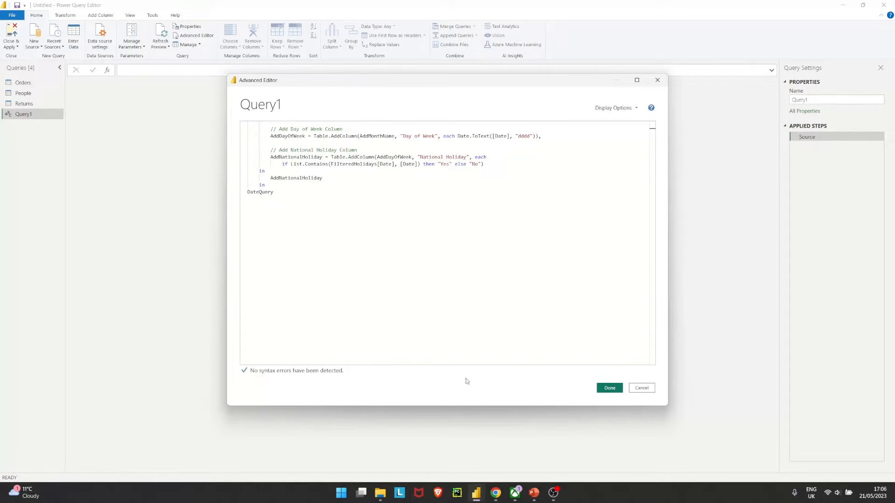
pyautogui.click(605, 390)
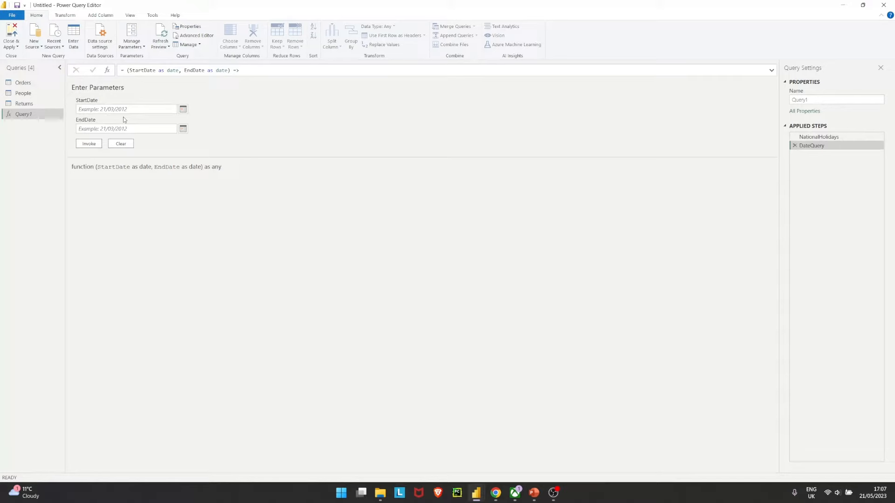
# Step: Set the StartDate parameter of the date function to 01/01/2013
pyautogui.click(125, 109)
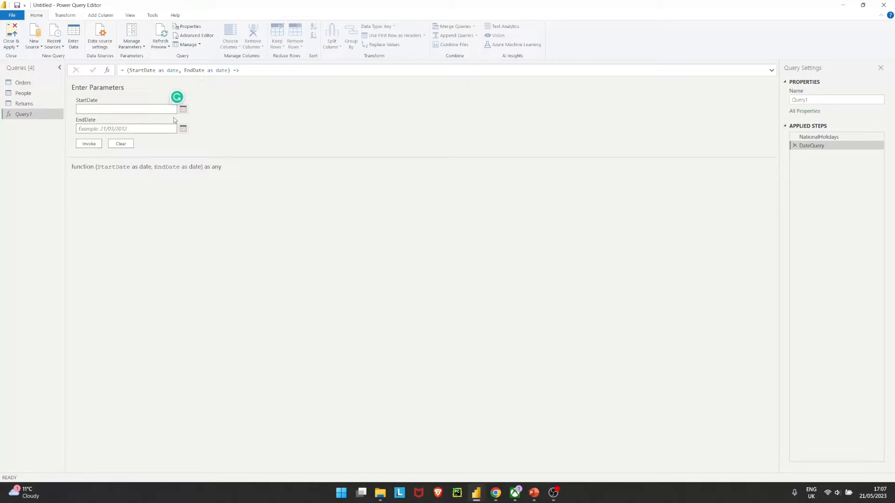
pyautogui.click(183, 110)
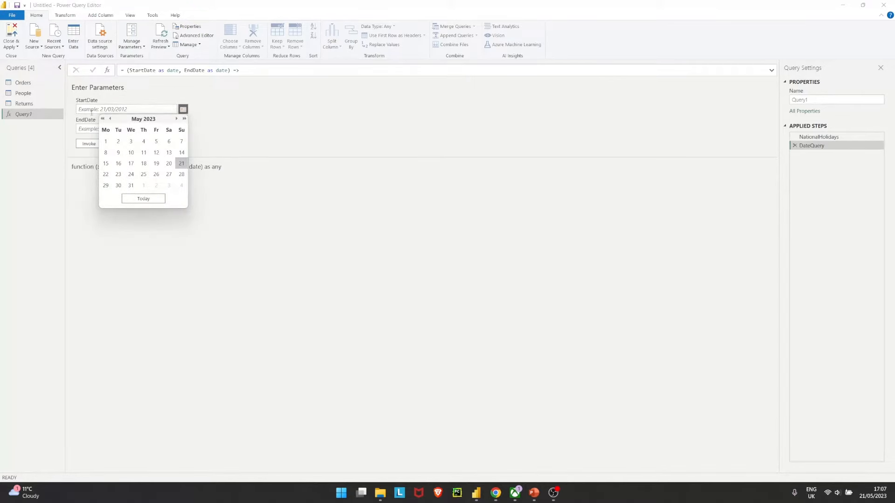
pyautogui.click(105, 110)
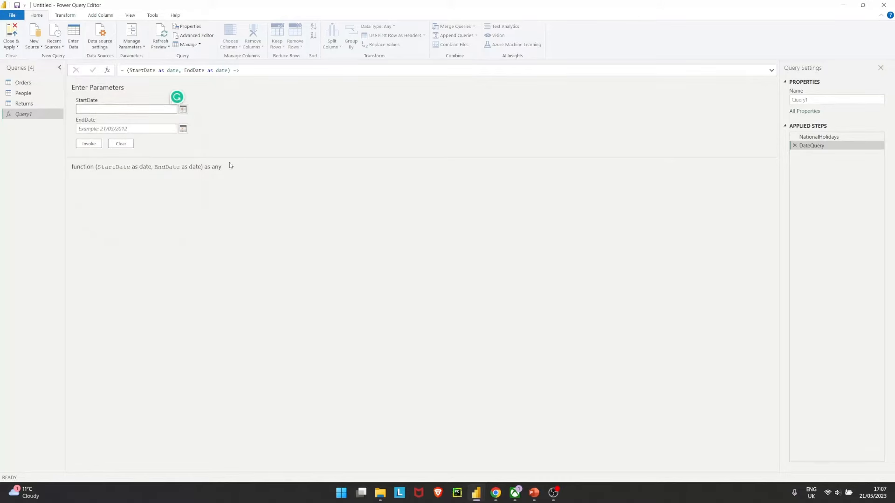
pyautogui.write('01')
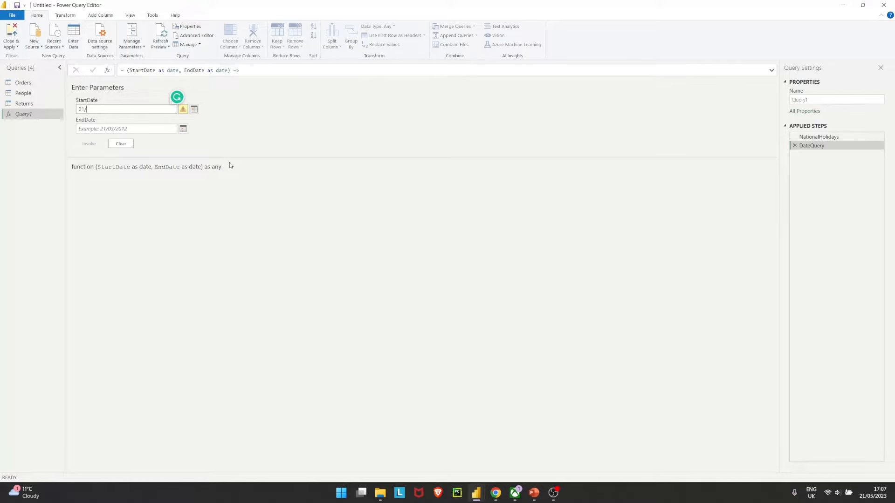
pyautogui.write('/01/201')
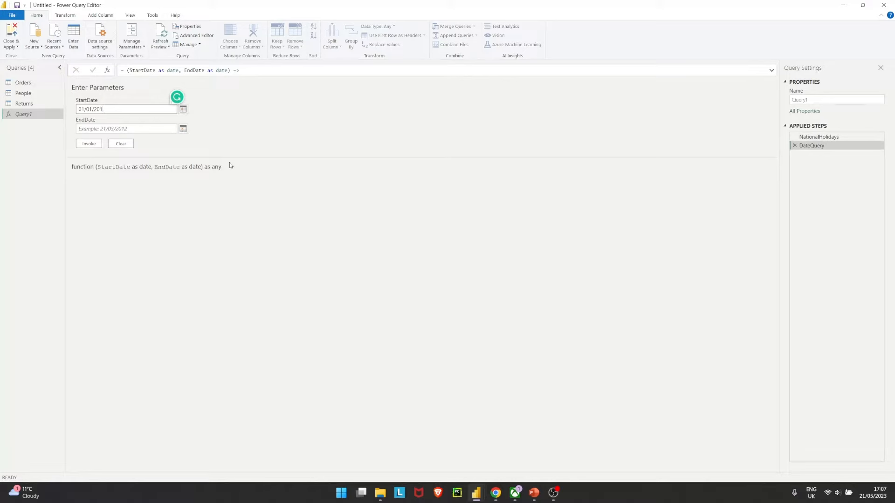
pyautogui.write('3')
# Step: Set the EndDate parameter to 31/12/2023 and invoke the function to generate the date table
pyautogui.click(185, 132)
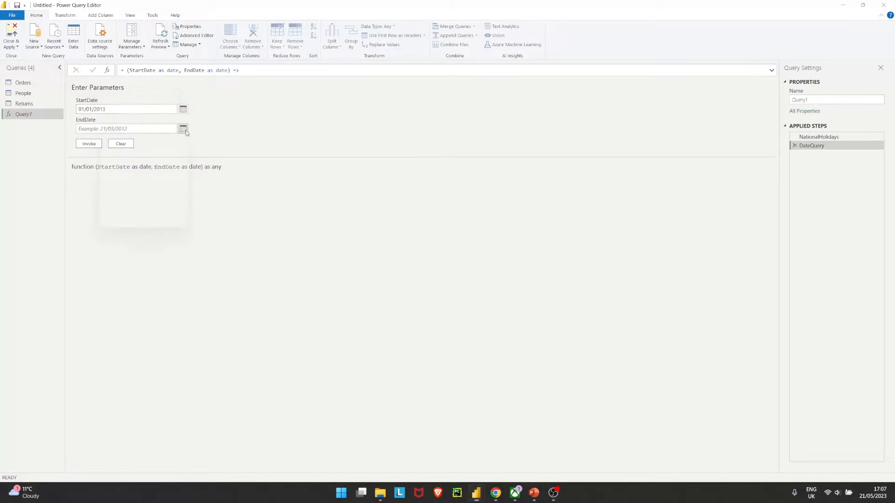
pyautogui.click(177, 138)
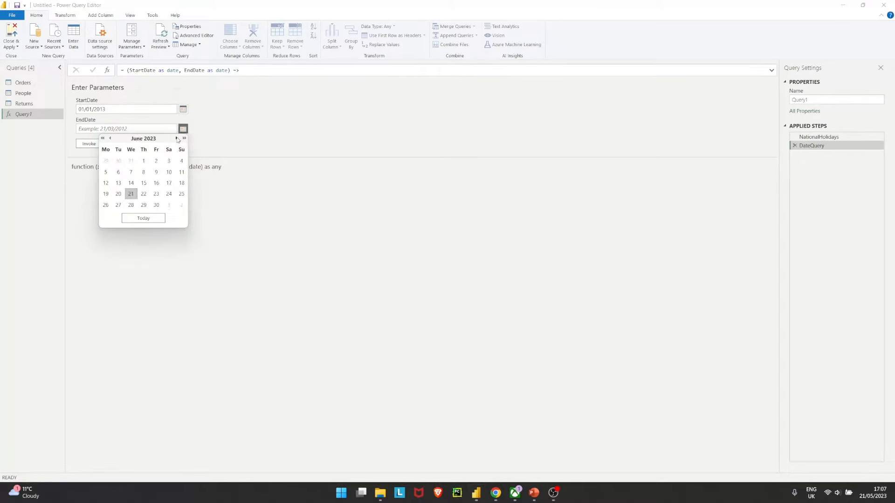
pyautogui.click(178, 138)
pyautogui.click(177, 138)
pyautogui.click(177, 139)
pyautogui.click(177, 138)
pyautogui.click(177, 138)
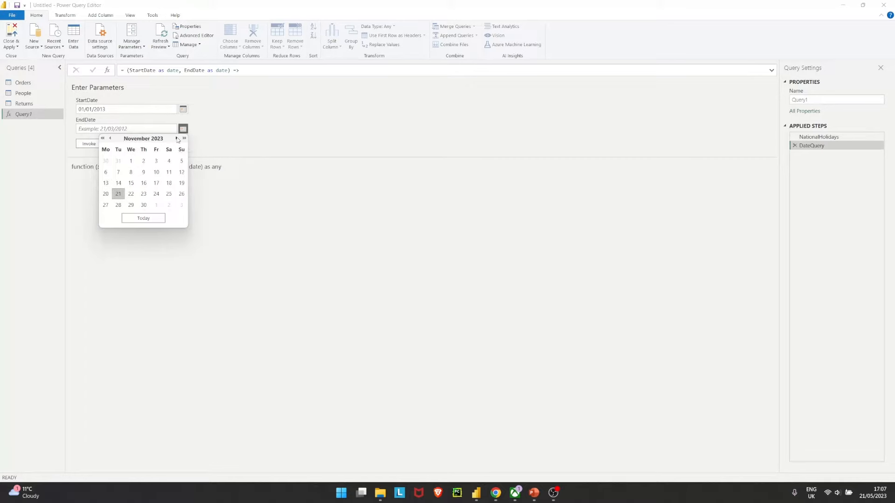
pyautogui.click(177, 139)
pyautogui.click(177, 138)
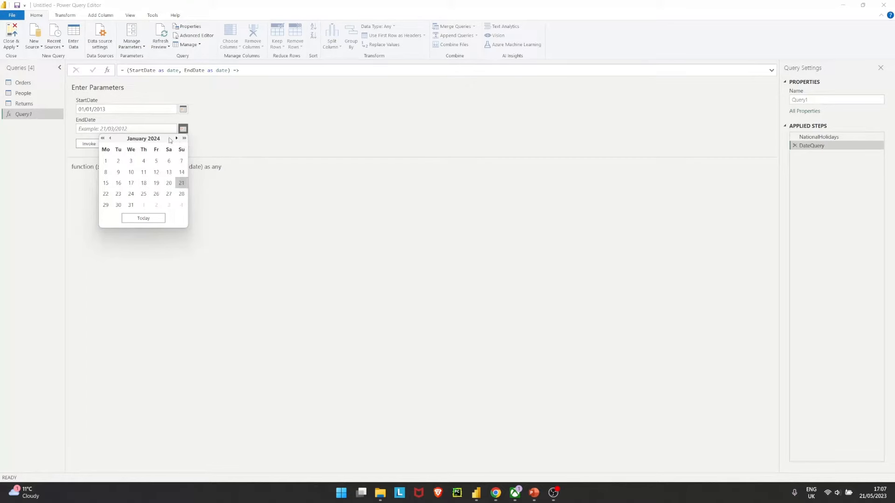
pyautogui.click(110, 138)
pyautogui.click(182, 205)
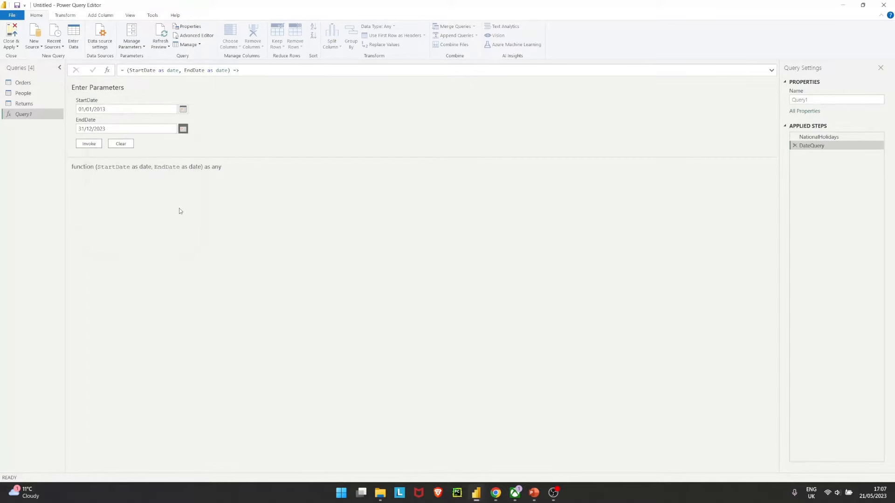
pyautogui.click(89, 144)
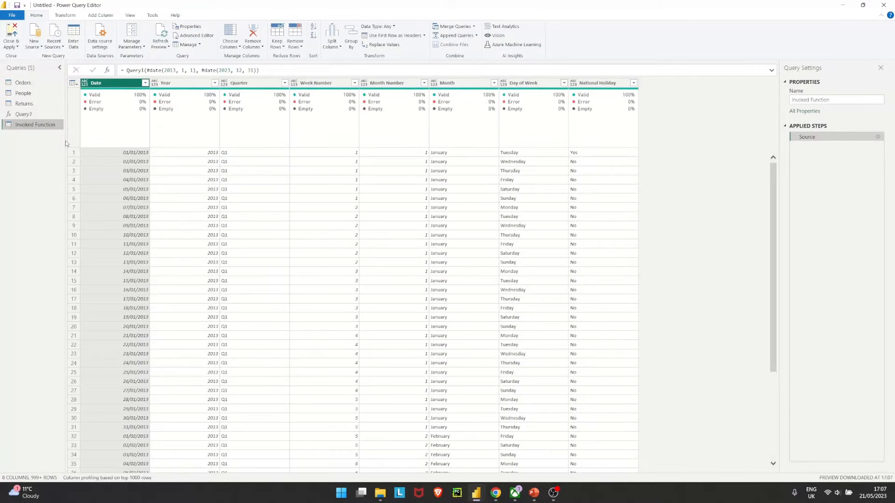
# Step: Rename the invoked function's query as DimDate
pyautogui.doubleClick(25, 125)
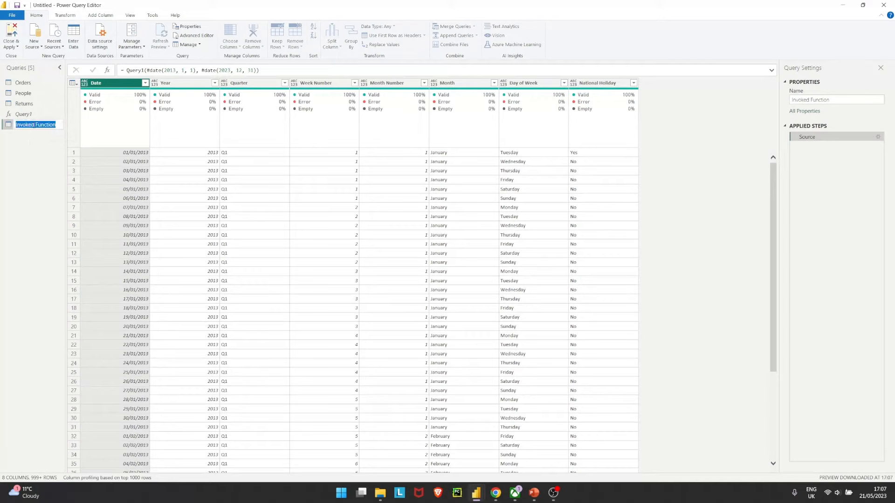
pyautogui.write('d')
pyautogui.press('BackSpace')
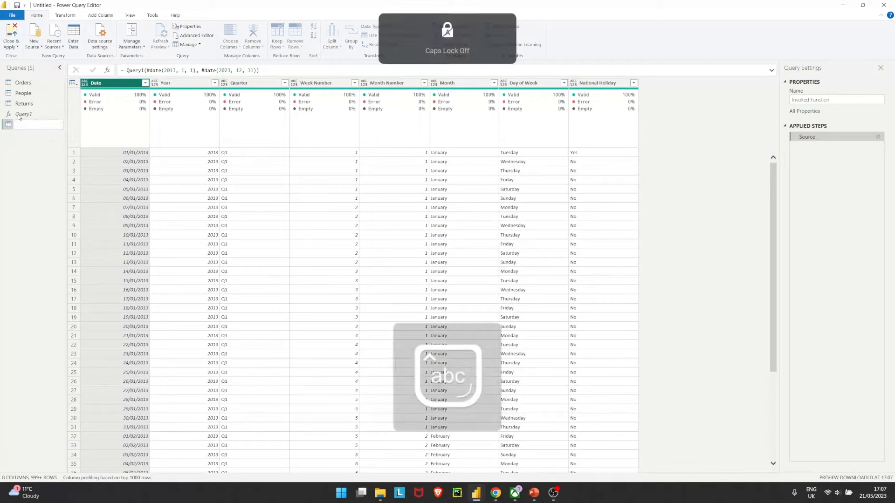
pyautogui.write('DimDat')
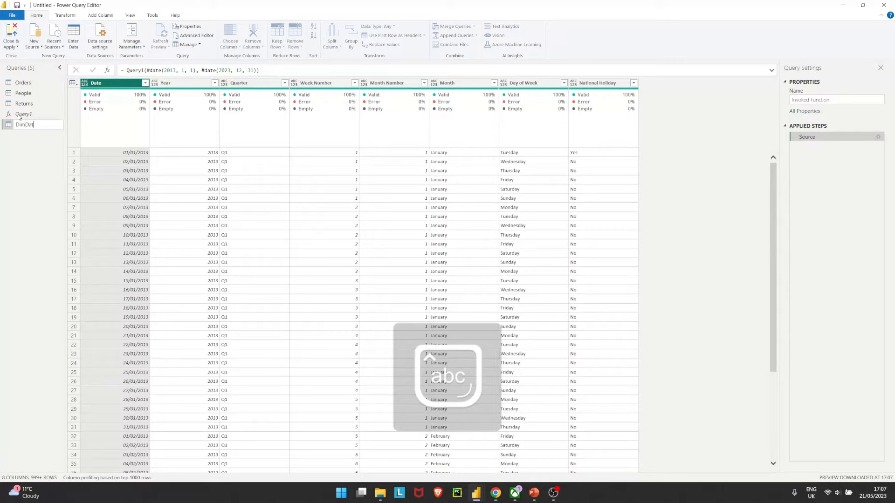
pyautogui.write('e')
pyautogui.press('Return')
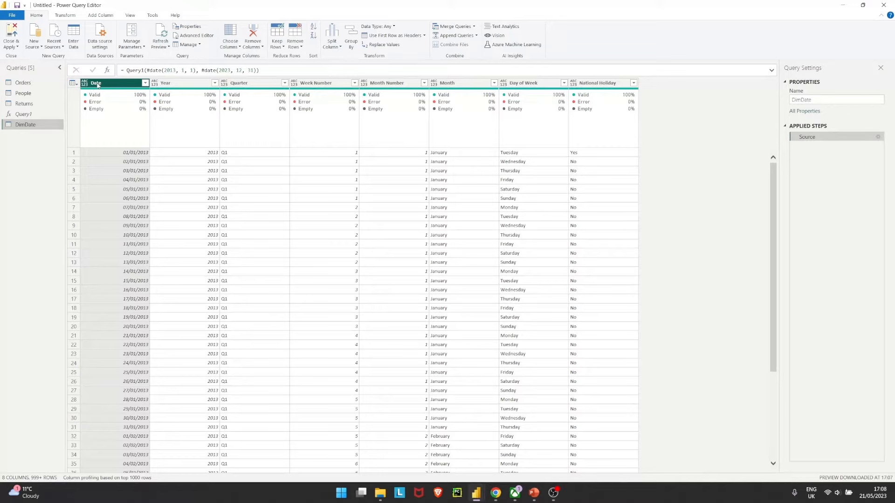
# Step: Change the data type of DimDate's Date column to Date and of its Year column to Text
pyautogui.rightClick(97, 84)
pyautogui.moveTo(156, 160)
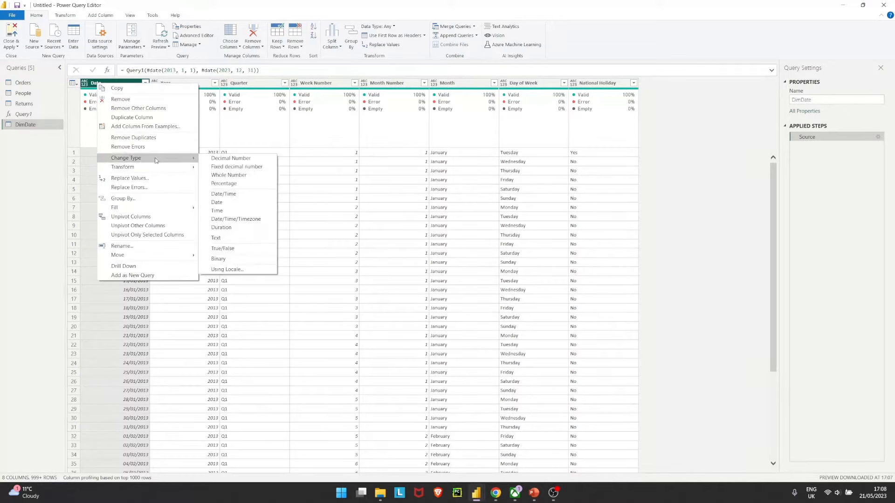
pyautogui.click(217, 202)
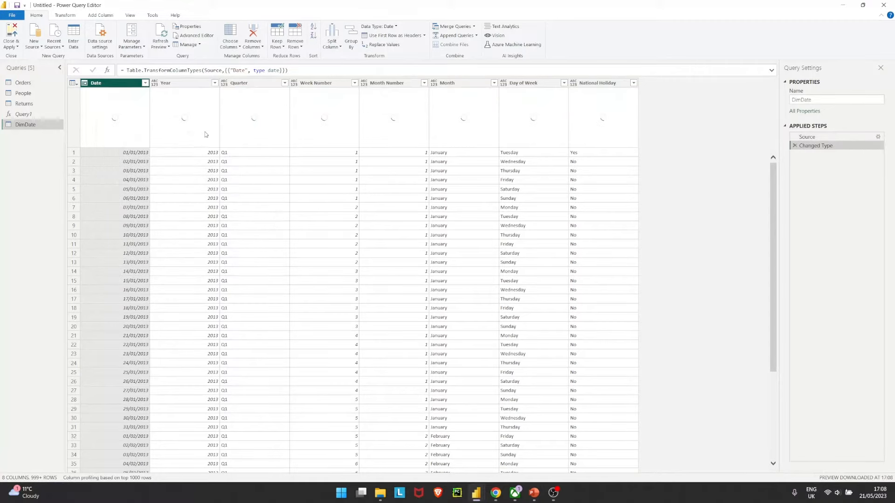
pyautogui.click(173, 86)
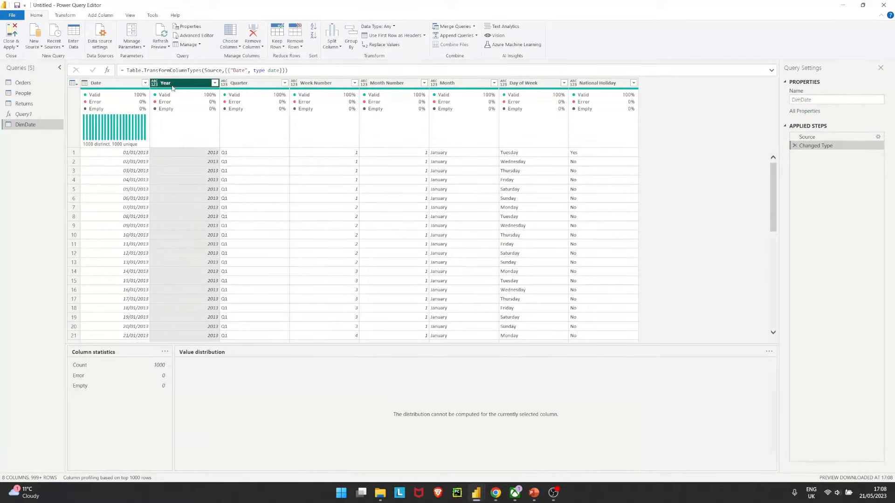
pyautogui.rightClick(173, 88)
pyautogui.moveTo(236, 161)
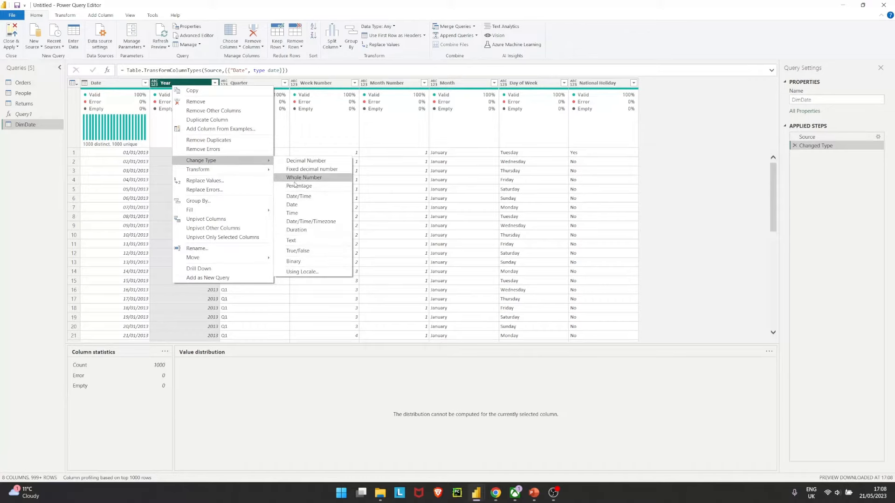
pyautogui.click(310, 246)
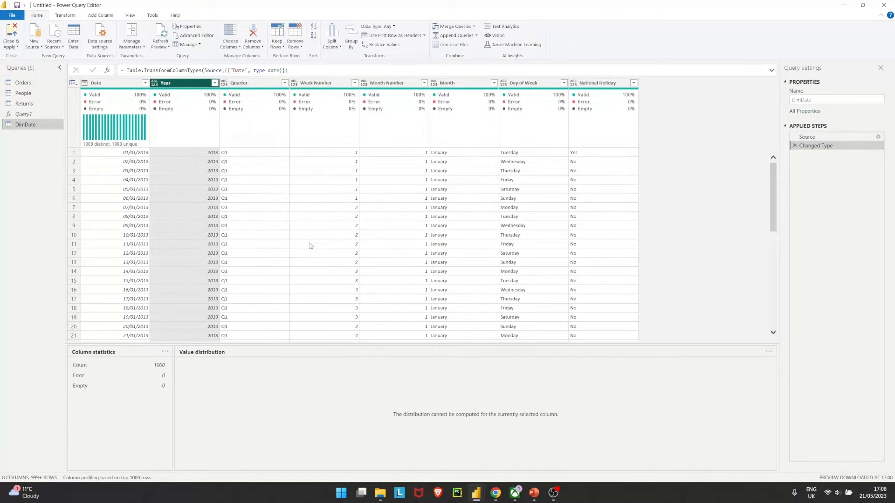
# Step: Change the Quarter, Week Number, Month Number, Month, Day of Week and National Holiday columns to the Text type
pyautogui.click(245, 82)
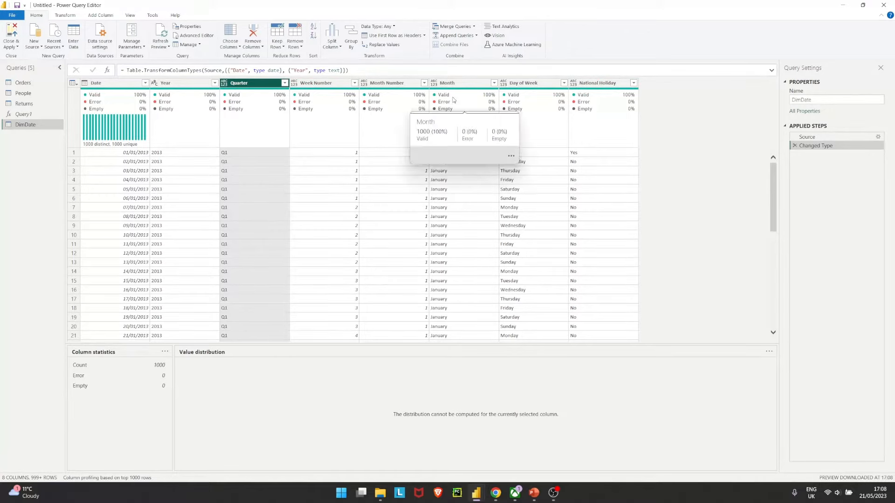
pyautogui.keyDown('ctrl'); pyautogui.click(310, 85); pyautogui.keyUp('ctrl')
pyautogui.keyDown('ctrl'); pyautogui.click(383, 84); pyautogui.keyUp('ctrl')
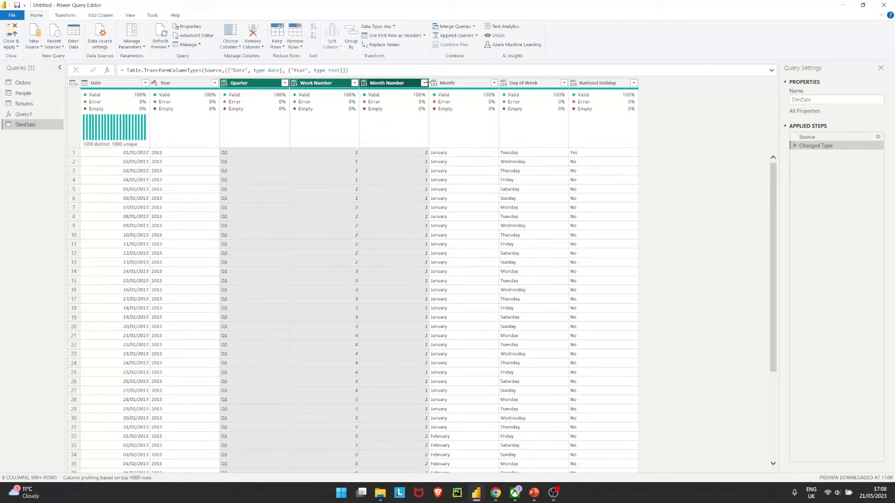
pyautogui.keyDown('ctrl'); pyautogui.click(443, 84); pyautogui.keyUp('ctrl')
pyautogui.keyDown('ctrl'); pyautogui.click(520, 85); pyautogui.keyUp('ctrl')
pyautogui.keyDown('ctrl'); pyautogui.click(591, 83); pyautogui.keyUp('ctrl')
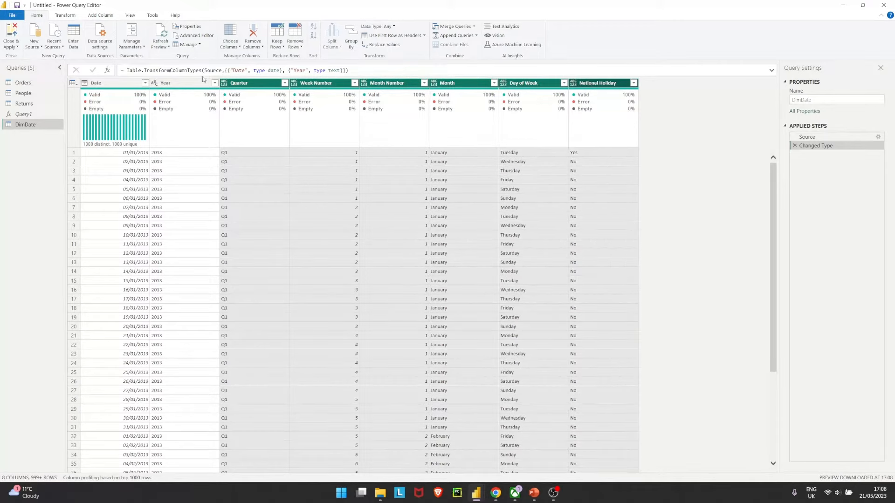
pyautogui.rightClick(259, 82)
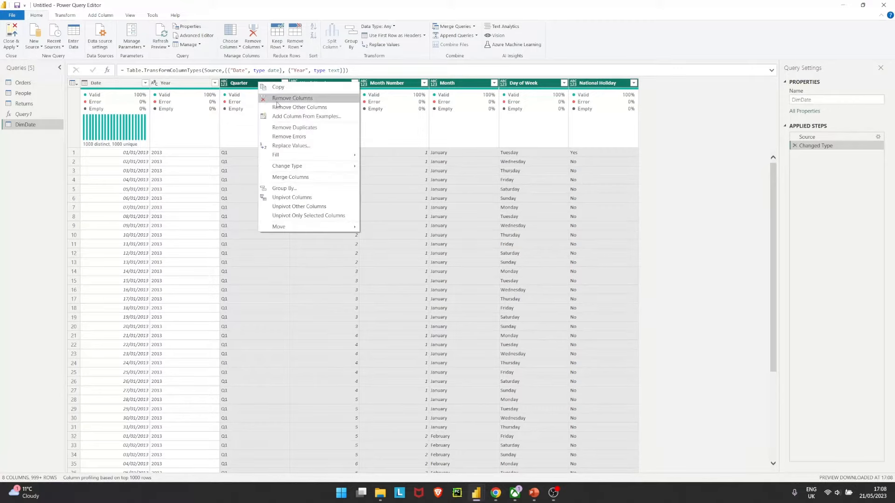
pyautogui.moveTo(323, 165)
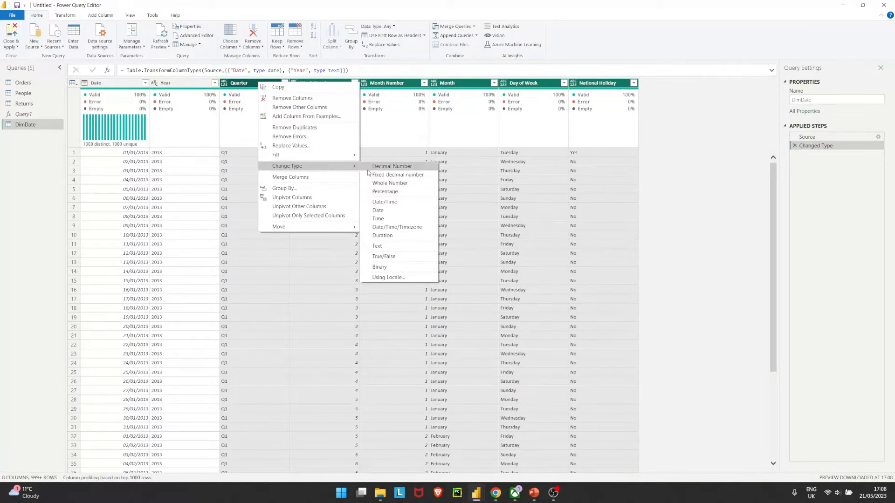
pyautogui.click(404, 247)
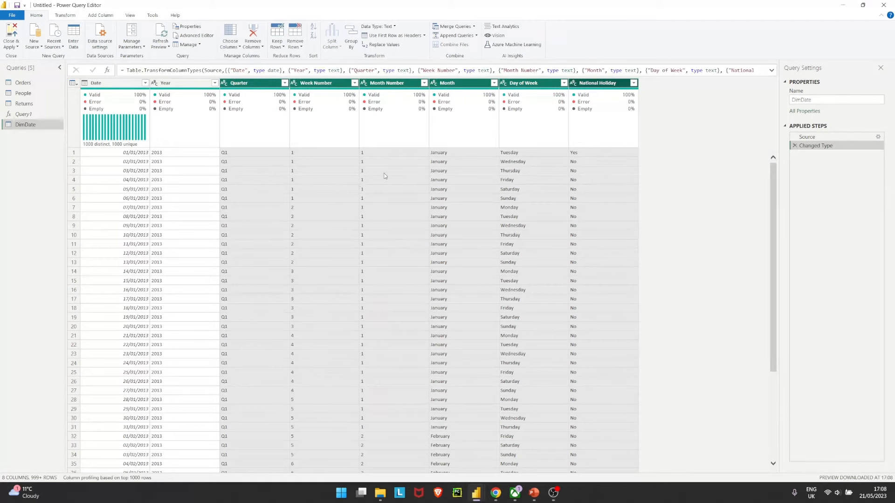
# Step: Check the National Holiday values for the first dates in the DimDate table
pyautogui.click(597, 85)
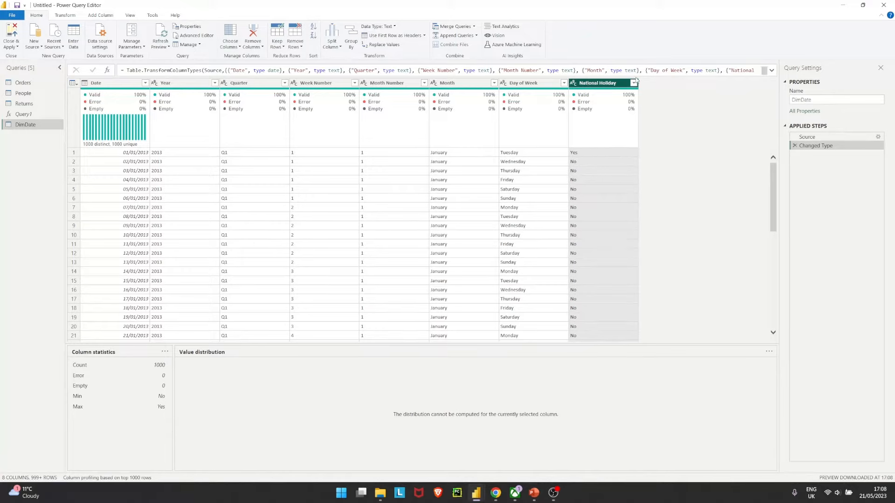
pyautogui.click(582, 154)
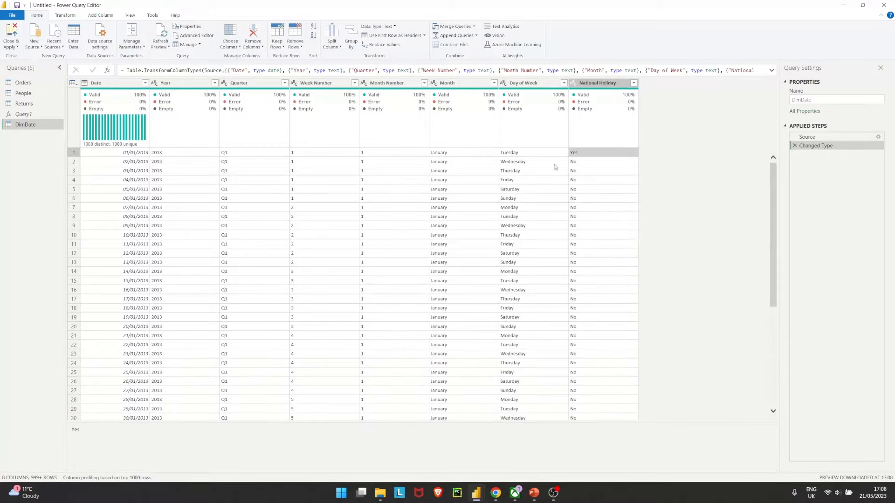
pyautogui.click(576, 163)
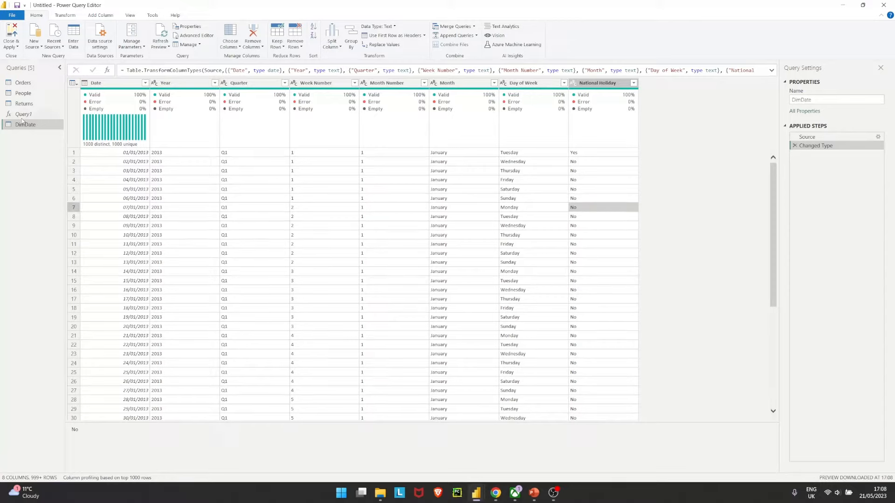
# Step: Close and apply the queries, and reposition the Returns table beside Orders in the model view
pyautogui.click(13, 31)
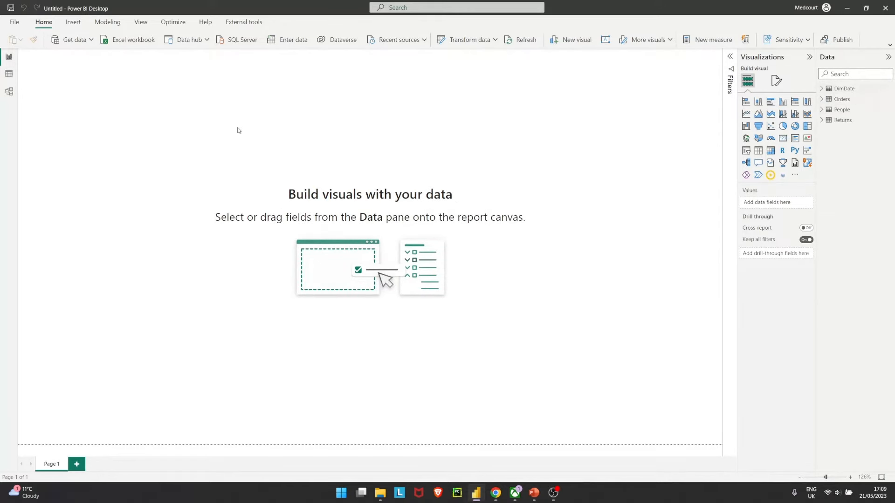
pyautogui.click(8, 93)
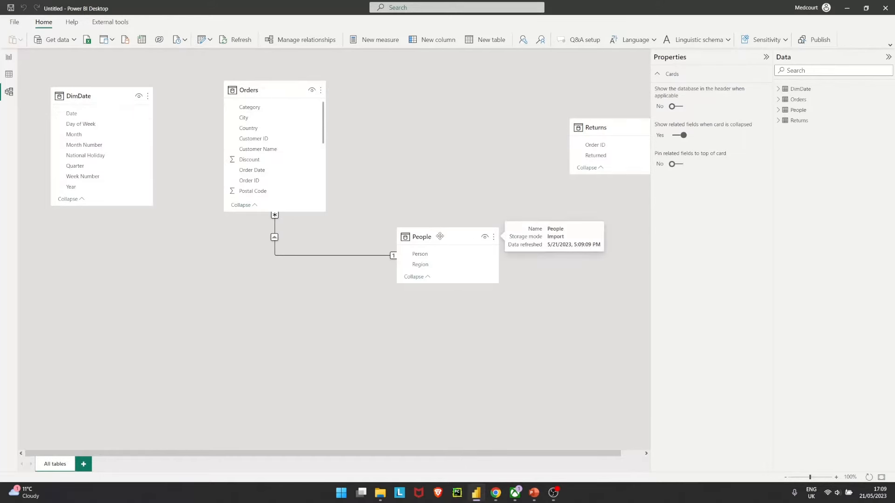
pyautogui.moveTo(606, 125); pyautogui.dragTo(422, 95)
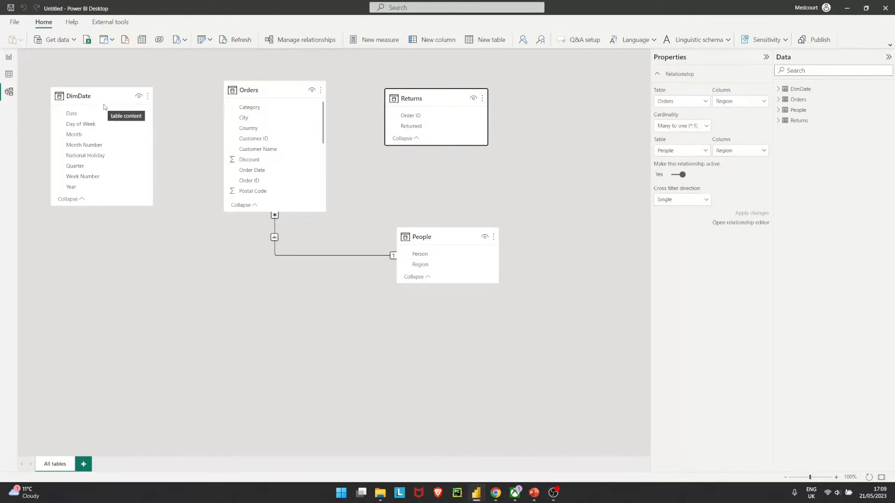
# Step: Create a relationship between the Date field of DimDate and the Order Date field of Orders
pyautogui.click(78, 115)
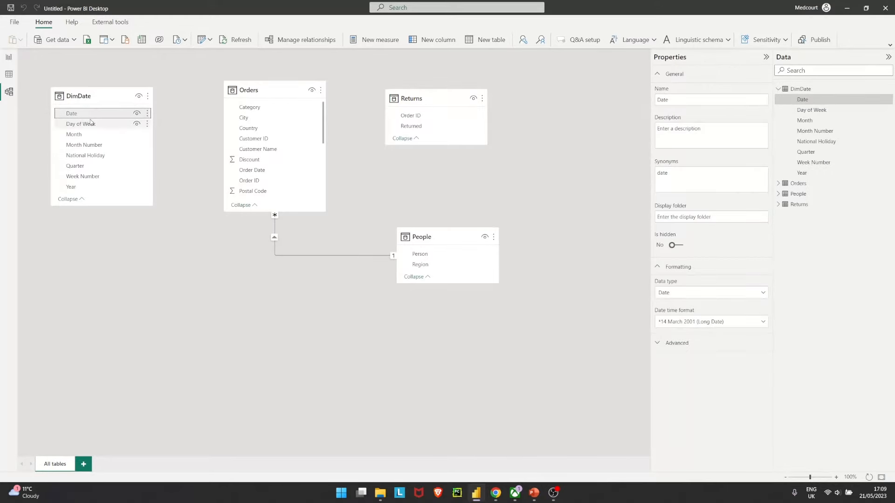
pyautogui.scroll(-1, 261, 154)
pyautogui.scroll(-2, 268, 167)
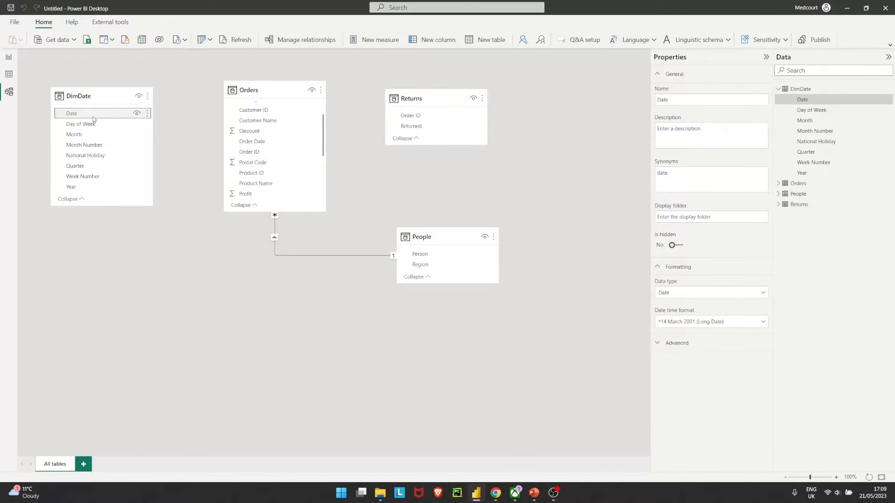
pyautogui.moveTo(93, 119); pyautogui.dragTo(274, 143)
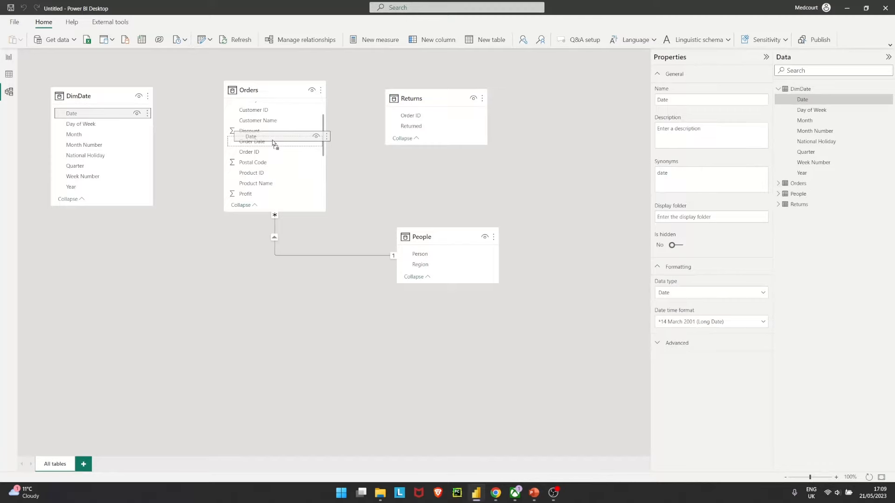
# Step: Relate DimDate's Date field to the Order Date field of Orders, and the Order ID field of Returns to Orders' Order ID
pyautogui.moveTo(273, 142)
pyautogui.mouseDown()
pyautogui.moveTo(92, 118)
pyautogui.moveTo(114, 131)
pyautogui.moveTo(249, 144)
pyautogui.moveTo(274, 155)
pyautogui.moveTo(273, 163)
pyautogui.moveTo(266, 143)
pyautogui.mouseUp()
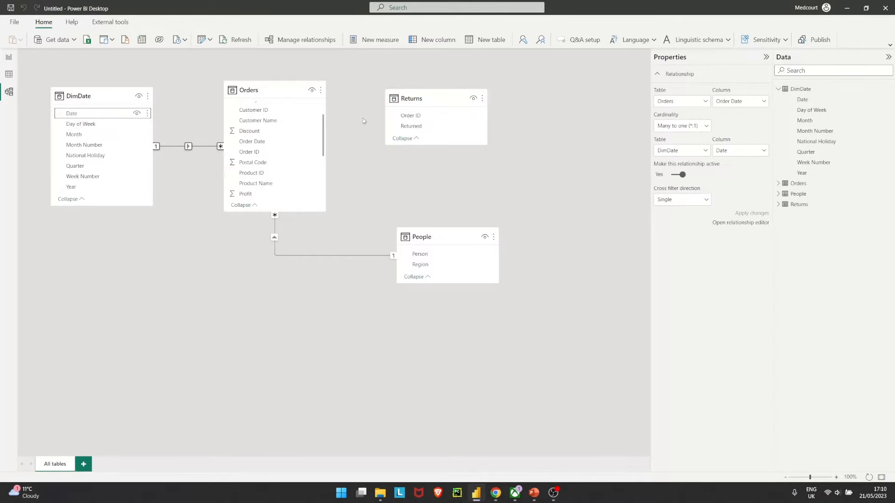
pyautogui.click(416, 115)
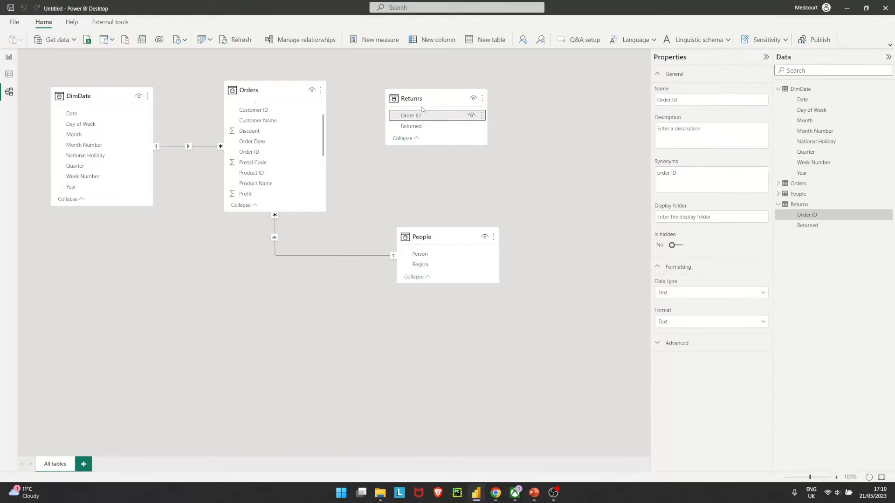
pyautogui.moveTo(419, 119); pyautogui.dragTo(261, 155)
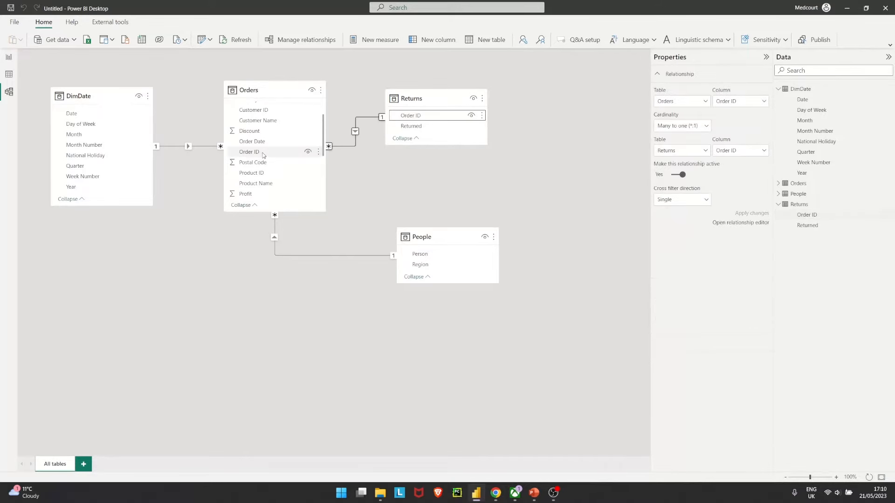
# Step: Arrange the People, Returns and DimDate tables around Orders in the model diagram, and collapse the Properties and Data panes
pyautogui.moveTo(429, 234); pyautogui.dragTo(318, 319)
pyautogui.moveTo(430, 93); pyautogui.dragTo(498, 106)
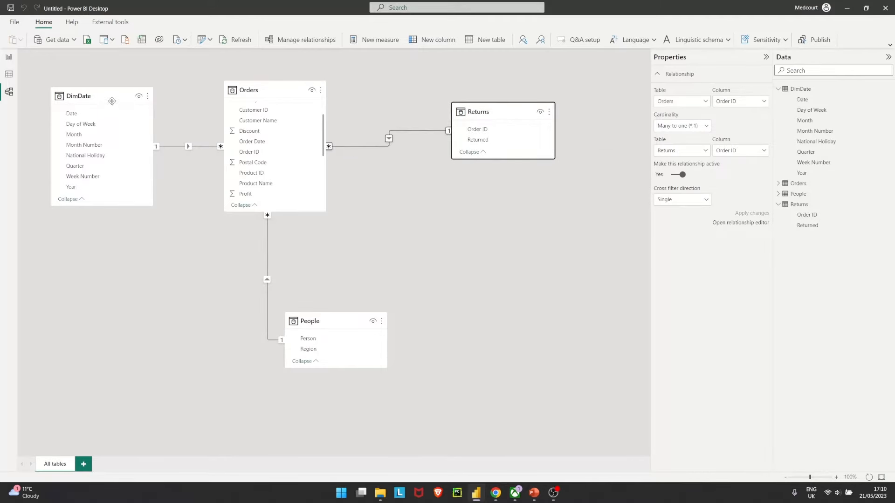
pyautogui.moveTo(93, 95); pyautogui.dragTo(92, 86)
pyautogui.click(765, 57)
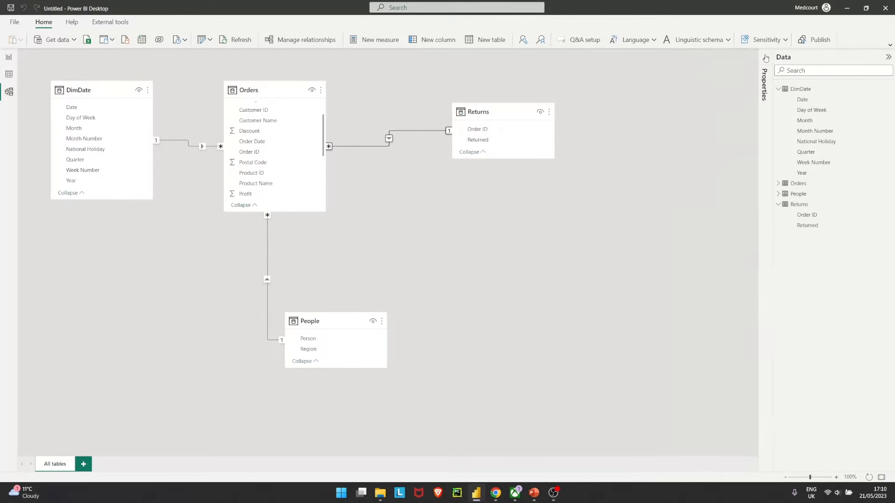
pyautogui.click(889, 56)
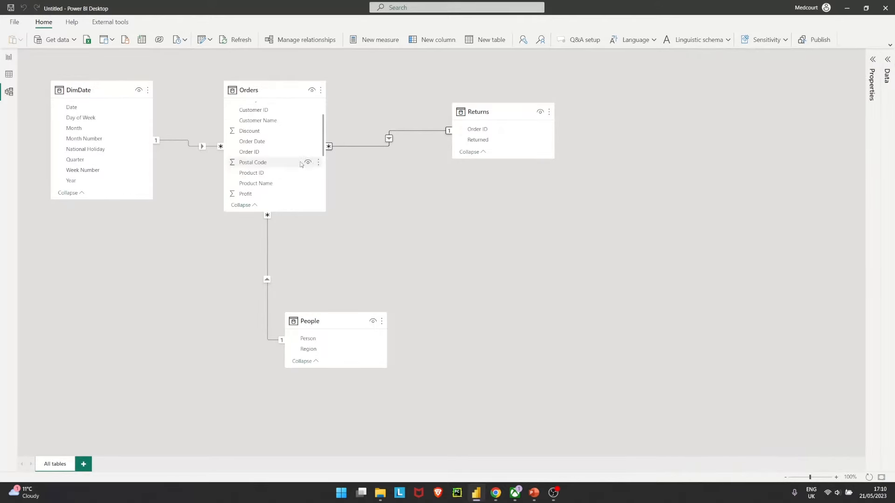
# Step: Add a line and stacked column chart to the report page and move it away from the page corner
pyautogui.click(9, 58)
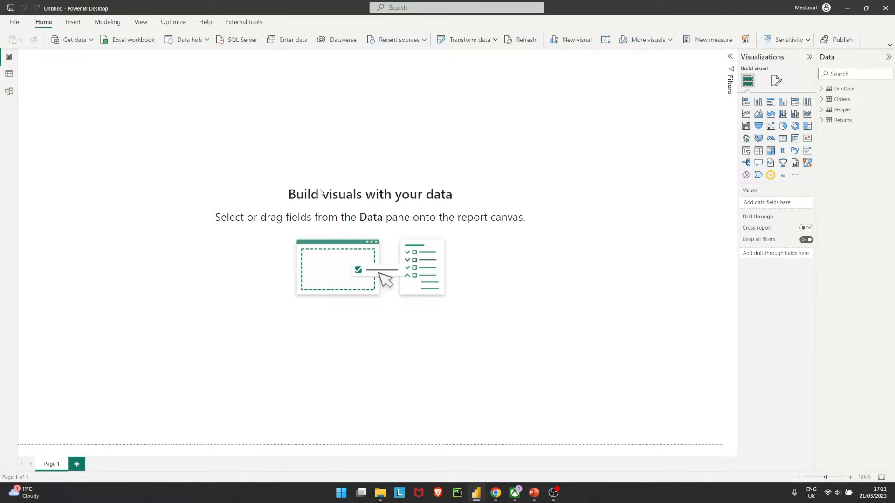
pyautogui.click(783, 114)
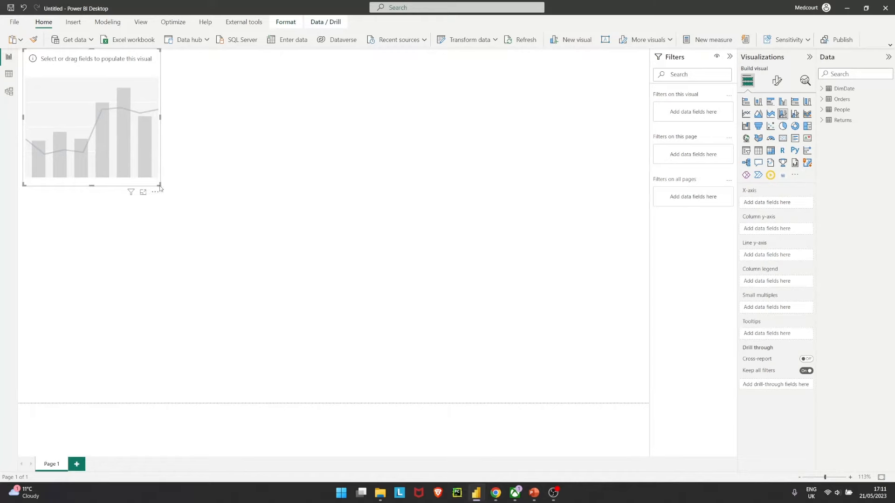
pyautogui.moveTo(160, 186); pyautogui.dragTo(193, 222)
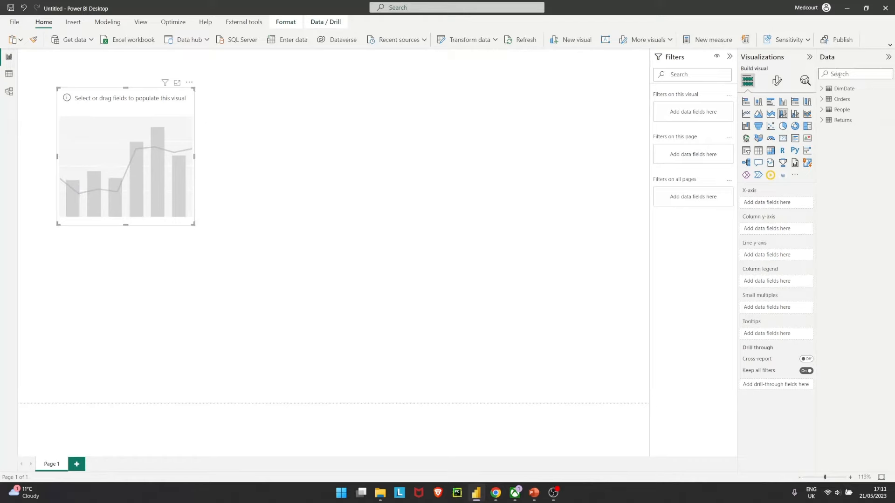
# Step: Put DimDate's Year, Quarter, Month, Month Number, Week Number, Day of Week and National Holiday on the X-axis in that order, and widen the chart
pyautogui.click(826, 90)
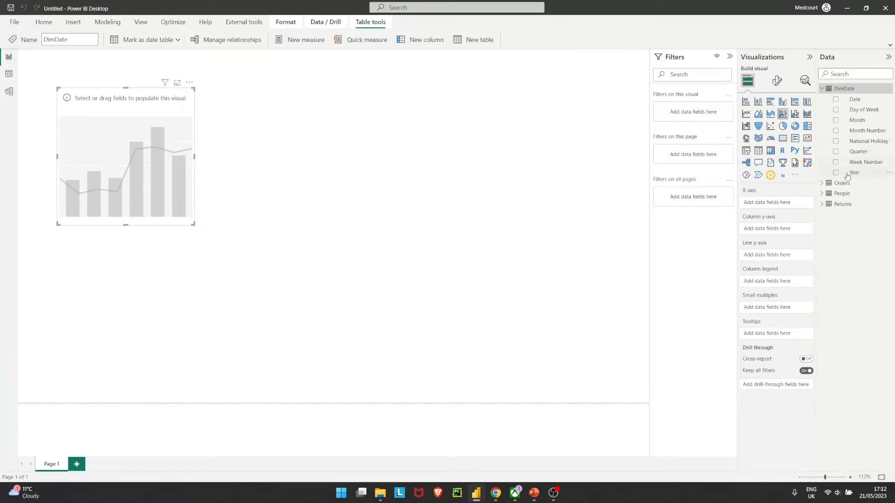
pyautogui.moveTo(848, 176); pyautogui.dragTo(780, 209)
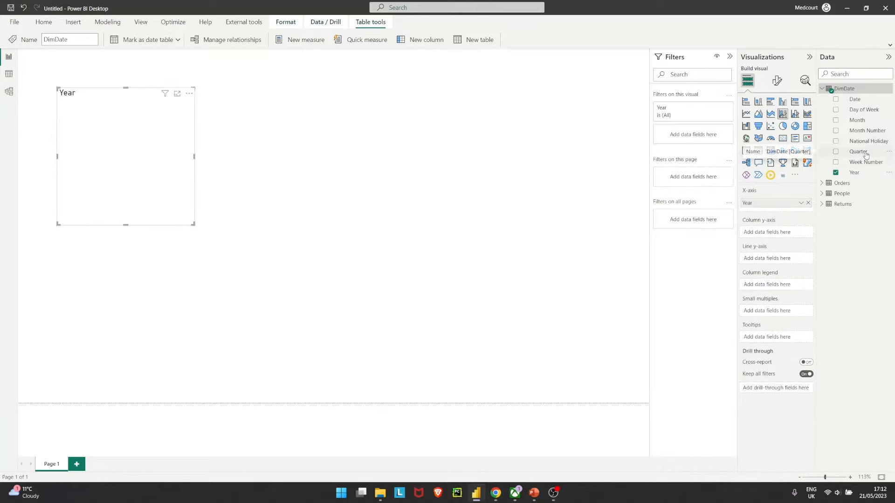
pyautogui.moveTo(866, 156); pyautogui.dragTo(785, 214)
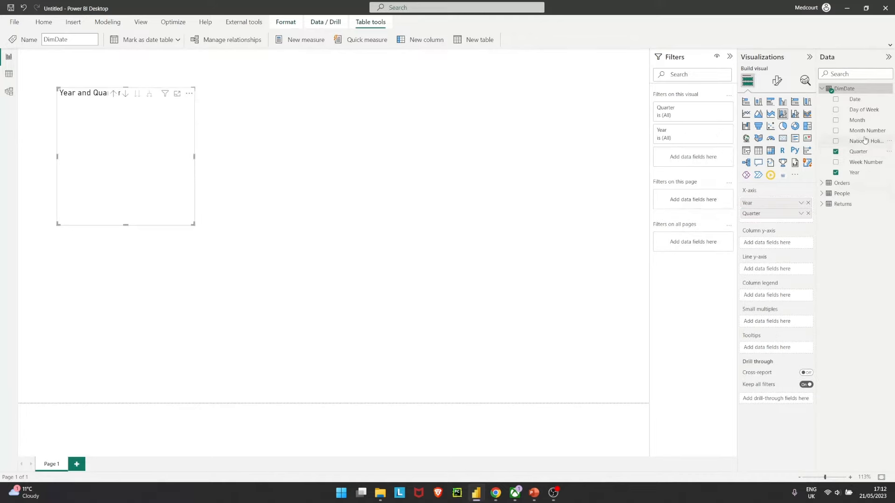
pyautogui.moveTo(861, 120); pyautogui.dragTo(793, 218)
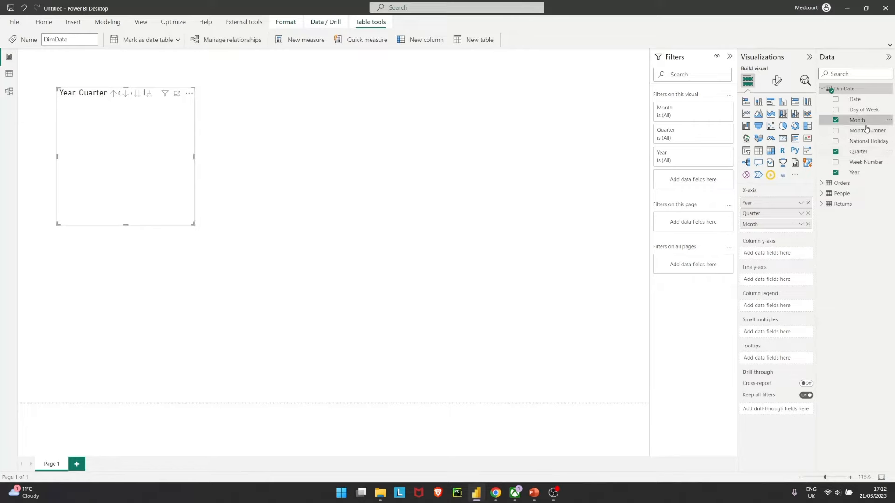
pyautogui.moveTo(874, 131); pyautogui.dragTo(791, 229)
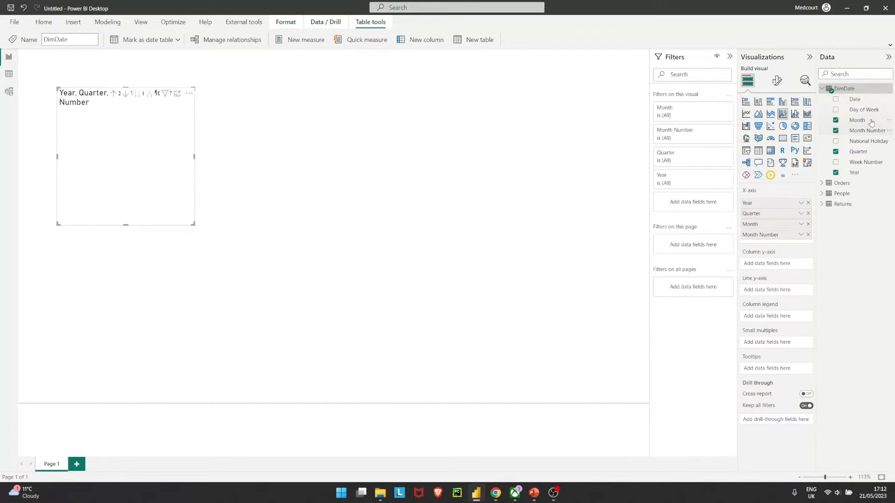
pyautogui.moveTo(868, 167); pyautogui.dragTo(794, 245)
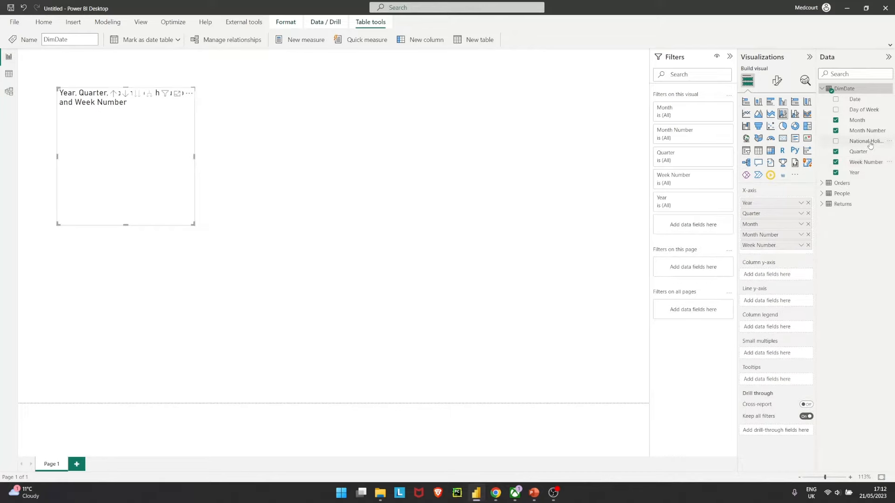
pyautogui.moveTo(869, 112); pyautogui.dragTo(798, 249)
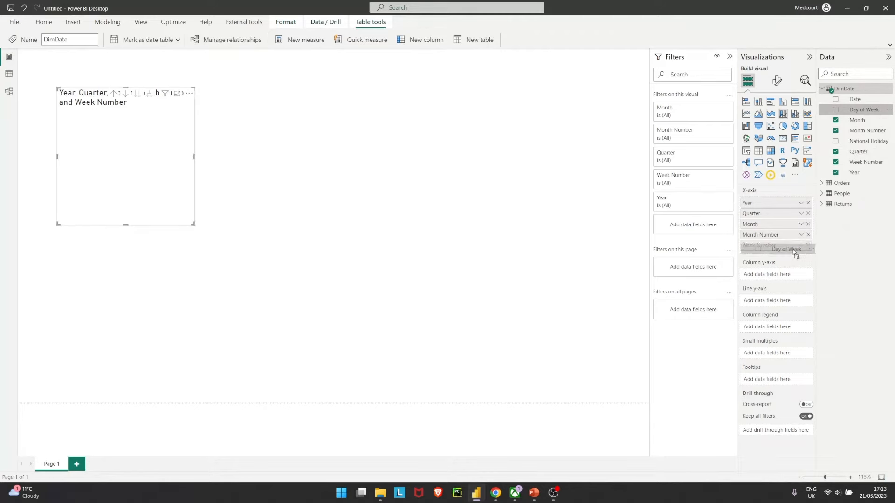
pyautogui.moveTo(870, 143); pyautogui.dragTo(797, 264)
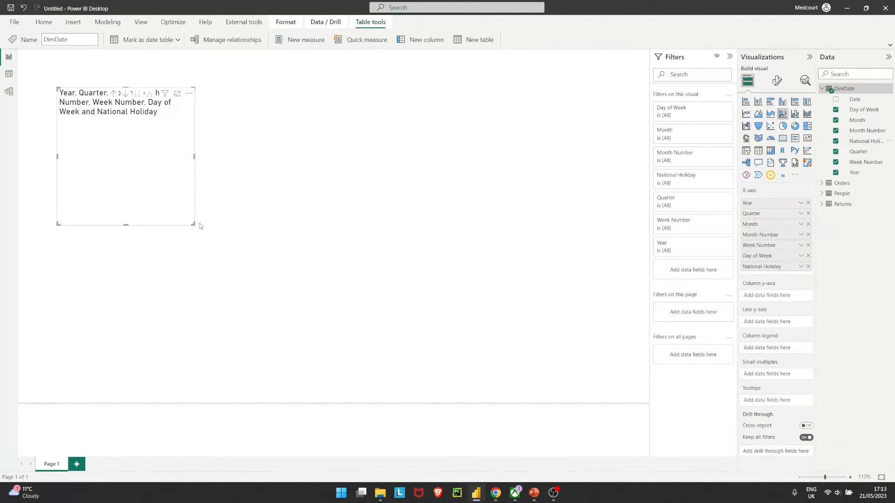
pyautogui.moveTo(194, 225); pyautogui.dragTo(347, 243)
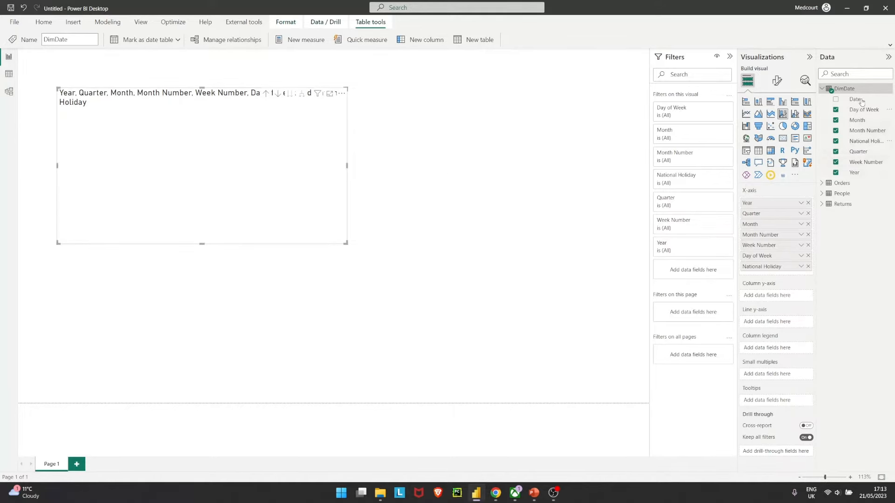
# Step: Find the Sales field of Orders and add it to the chart's column y-axis
pyautogui.click(834, 92)
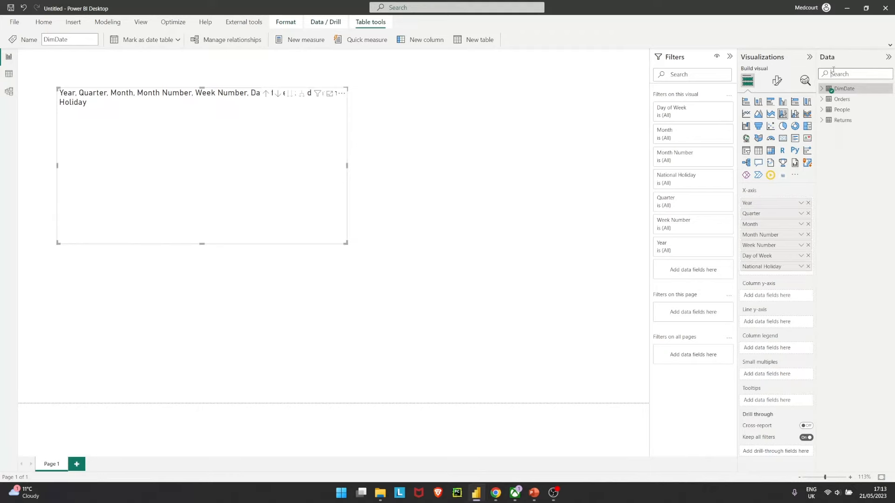
pyautogui.write('sale')
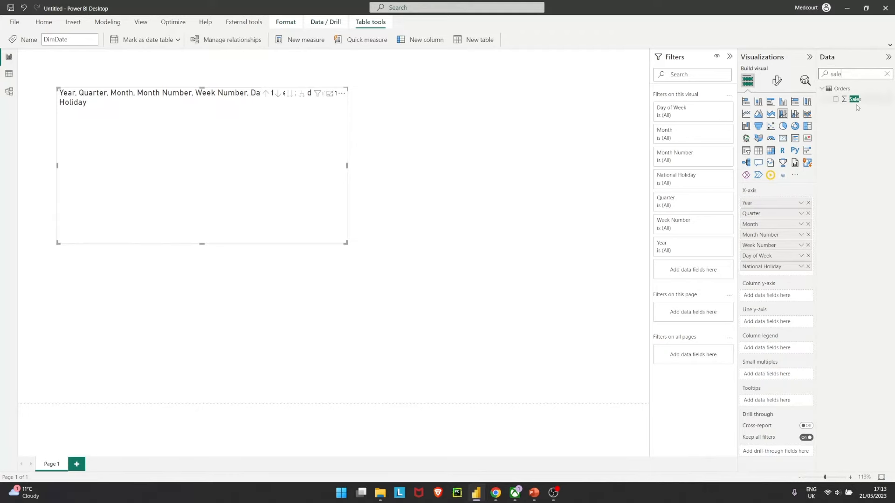
pyautogui.moveTo(856, 101); pyautogui.dragTo(772, 294)
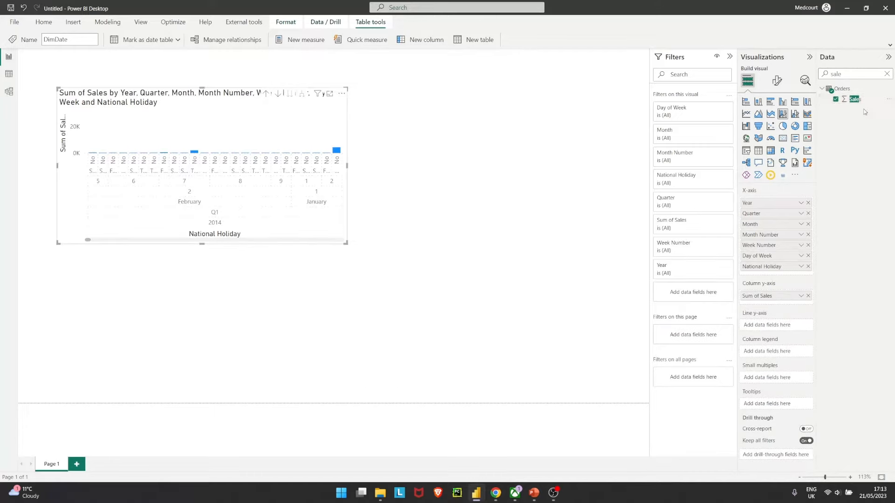
# Step: Find the Discount field of Orders and add it to the chart's line y-axis
pyautogui.doubleClick(832, 74)
pyautogui.write('d')
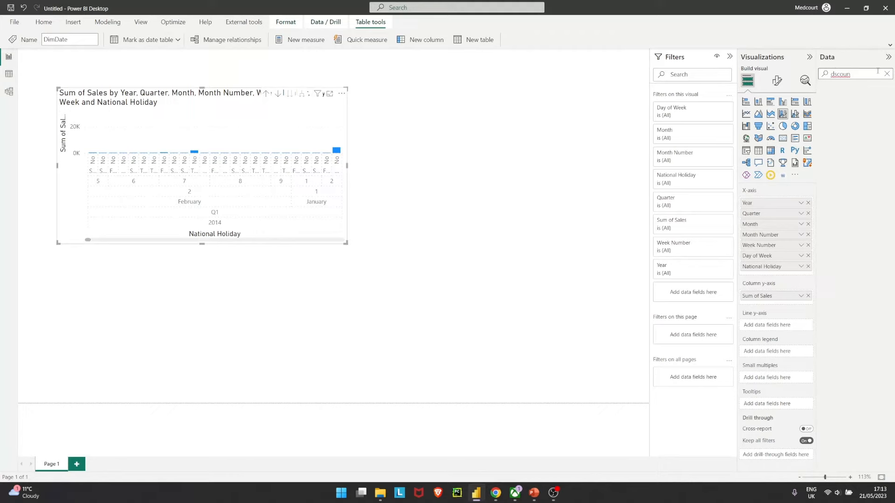
pyautogui.press('BackSpace')
pyautogui.press('BackSpace')
pyautogui.press('BackSpace')
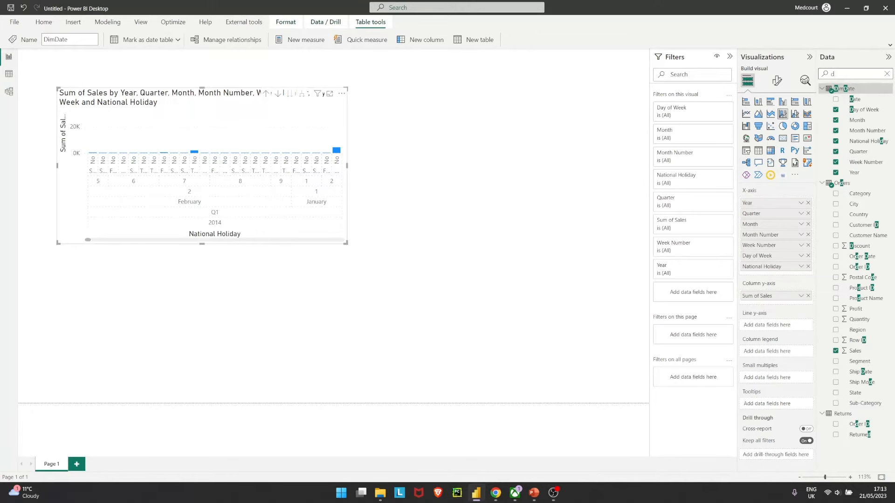
pyautogui.write('isc')
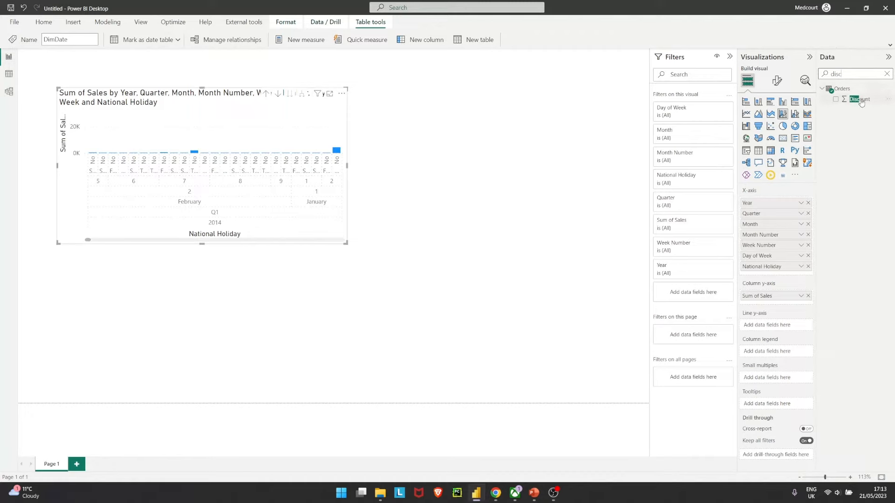
pyautogui.moveTo(858, 99); pyautogui.dragTo(785, 330)
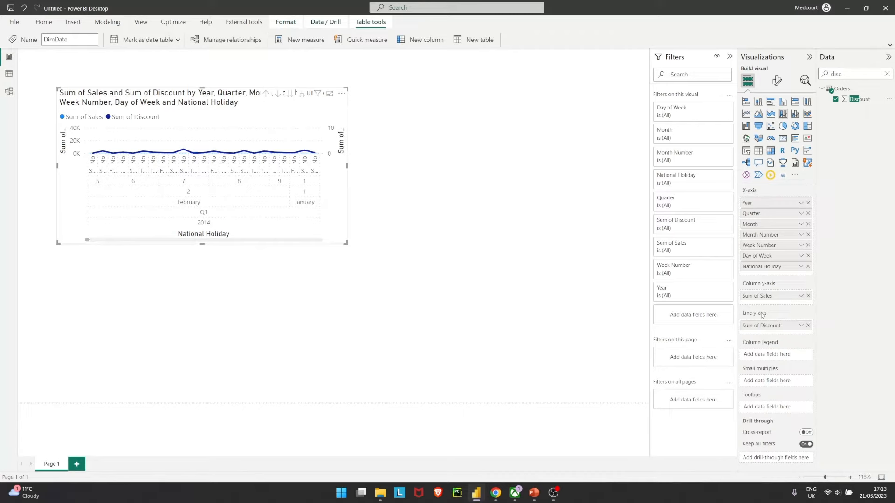
# Step: Clear the field search, add Profit from Orders below Sales on the column y-axis, and enlarge the chart
pyautogui.doubleClick(836, 74)
pyautogui.press('BackSpace')
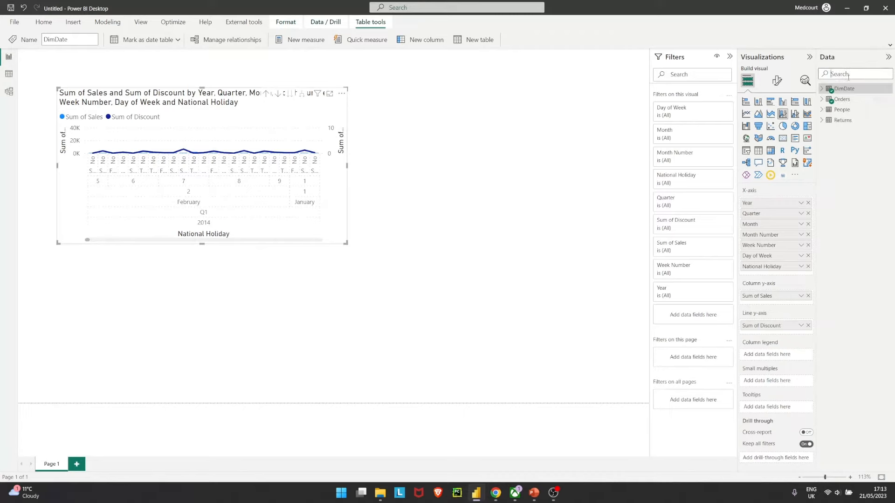
pyautogui.click(822, 100)
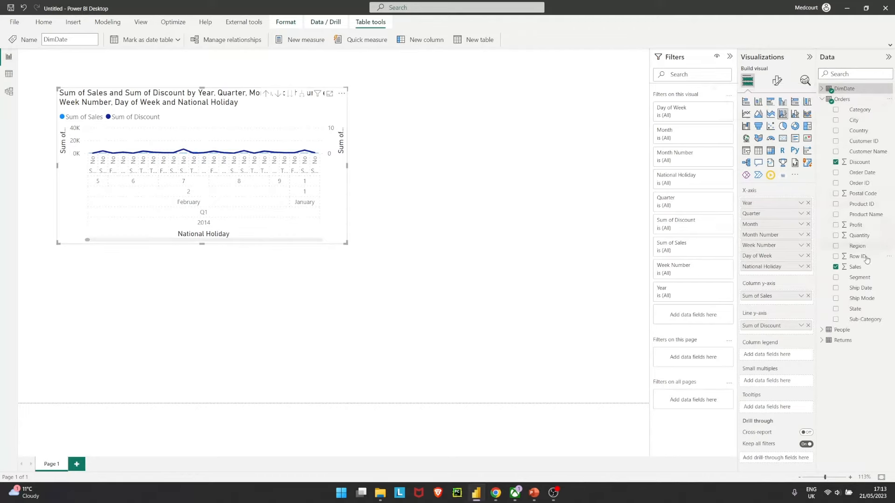
pyautogui.moveTo(860, 227); pyautogui.dragTo(786, 304)
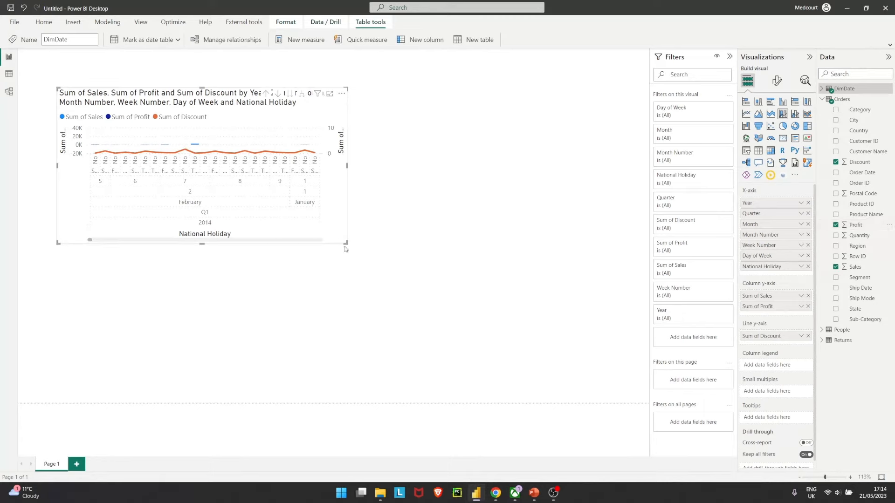
pyautogui.moveTo(345, 244); pyautogui.dragTo(490, 394)
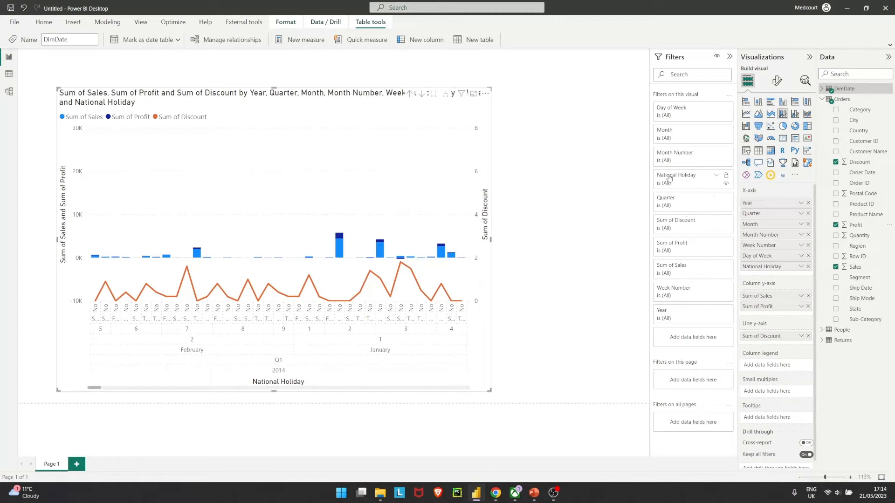
# Step: Drill the chart up from National Holiday to the Year and Quarter level, and reduce its size
pyautogui.click(410, 94)
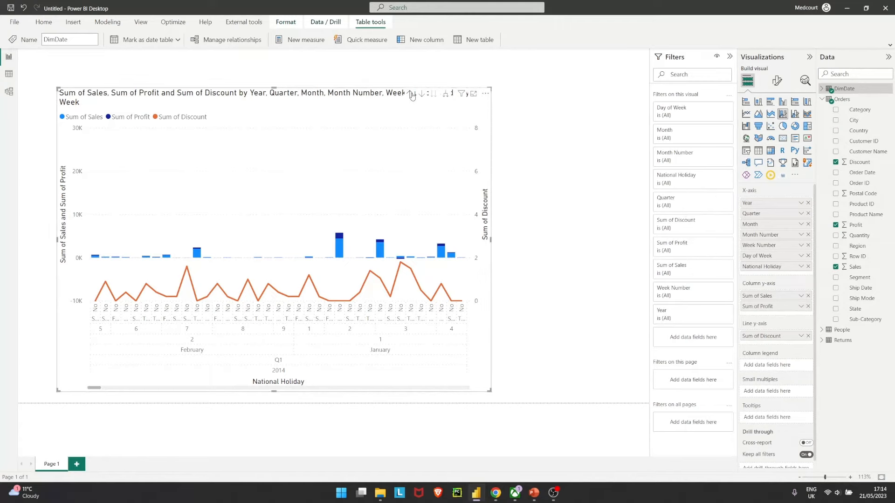
pyautogui.click(411, 95)
pyautogui.click(411, 95)
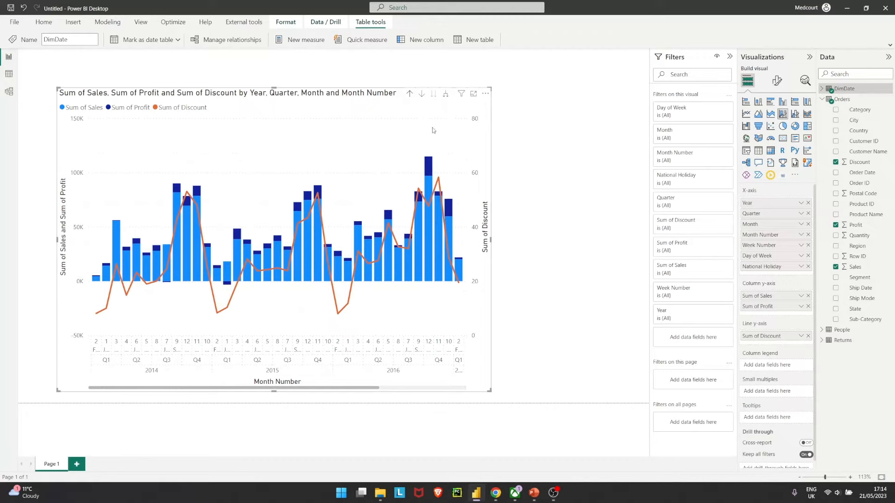
pyautogui.click(409, 93)
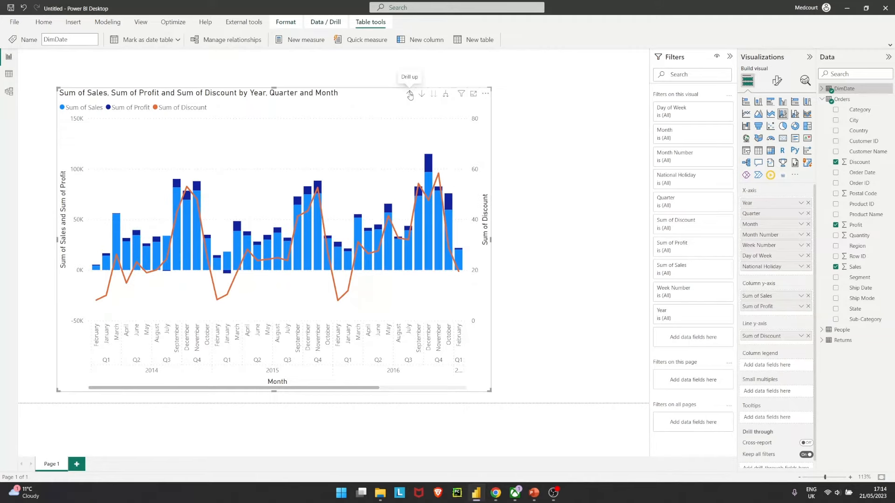
pyautogui.click(409, 95)
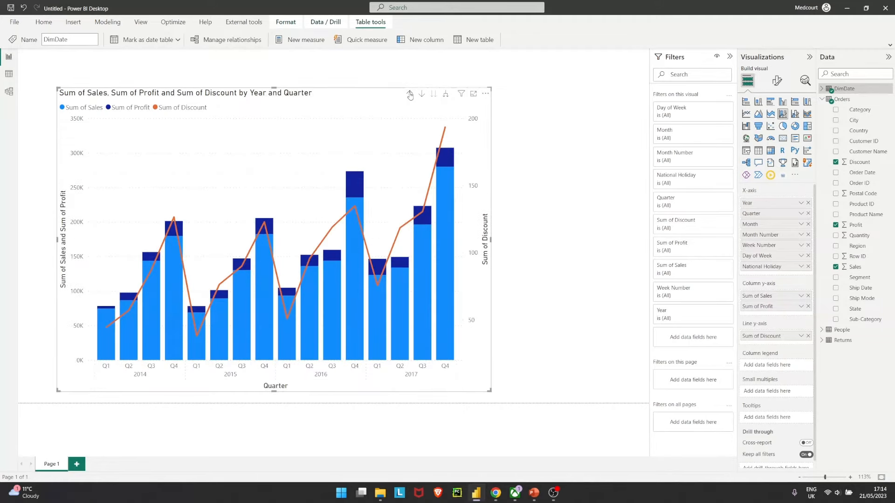
pyautogui.click(491, 90)
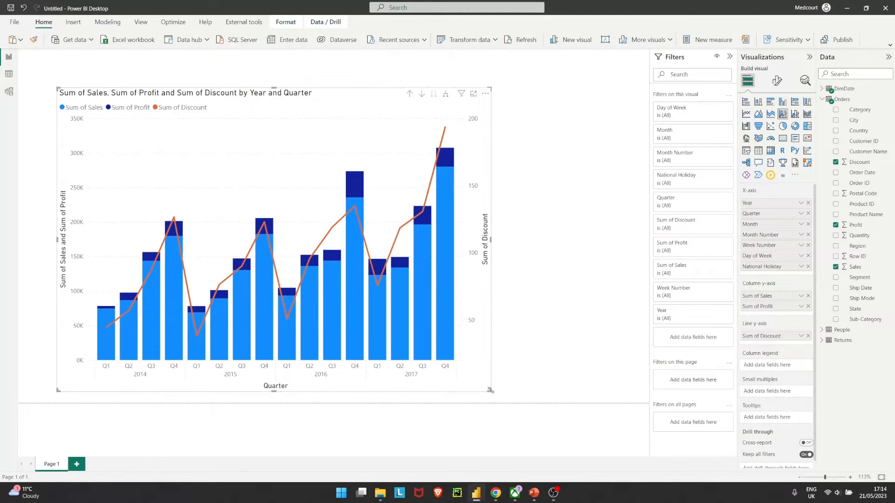
pyautogui.moveTo(490, 390); pyautogui.dragTo(403, 318)
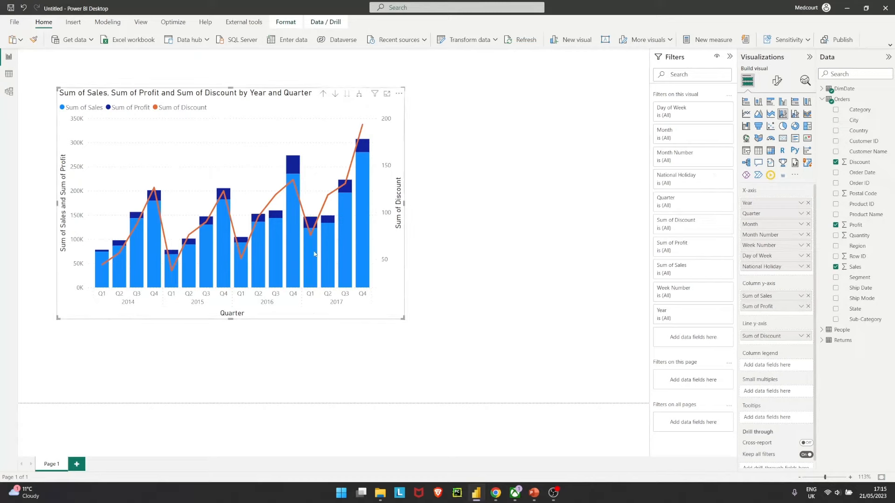
# Step: Reduce the chart's height, then paste a copy of it and place the copy beside the original
pyautogui.moveTo(402, 318); pyautogui.dragTo(408, 289)
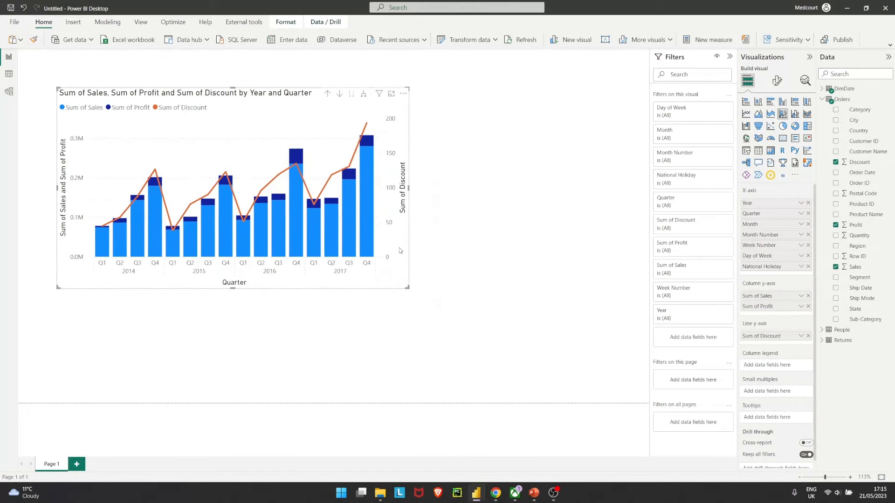
pyautogui.click(483, 264)
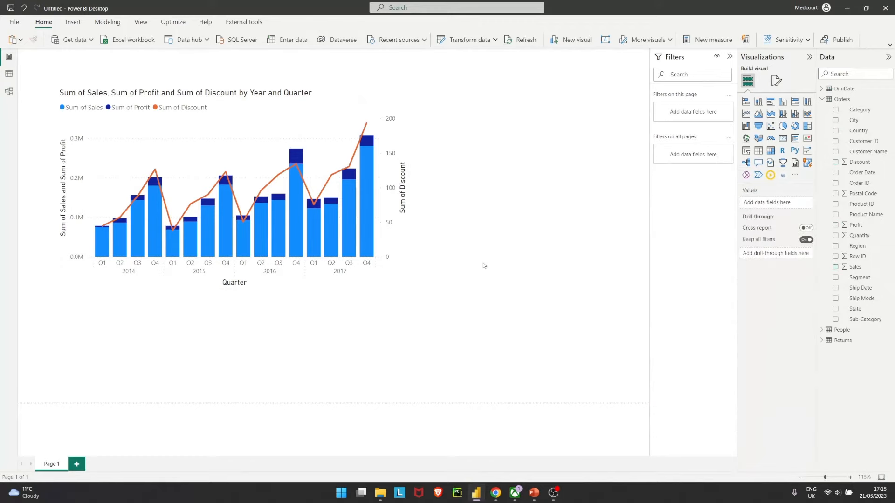
pyautogui.hotkey('ctrl', 'v')
pyautogui.moveTo(404, 272); pyautogui.dragTo(437, 298)
pyautogui.moveTo(95, 121); pyautogui.dragTo(454, 118)
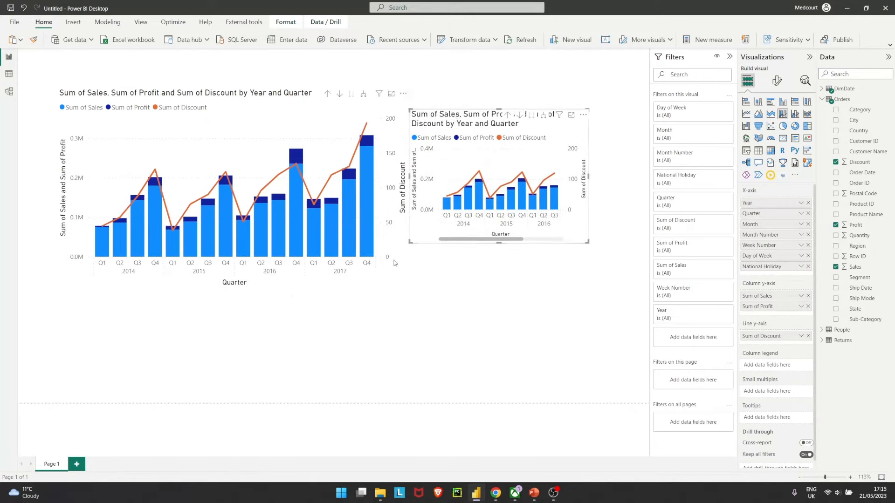
# Step: Shrink the original chart, move it to the page's upper-left corner, and align the copy beside it at a matching size
pyautogui.moveTo(406, 289); pyautogui.dragTo(325, 253)
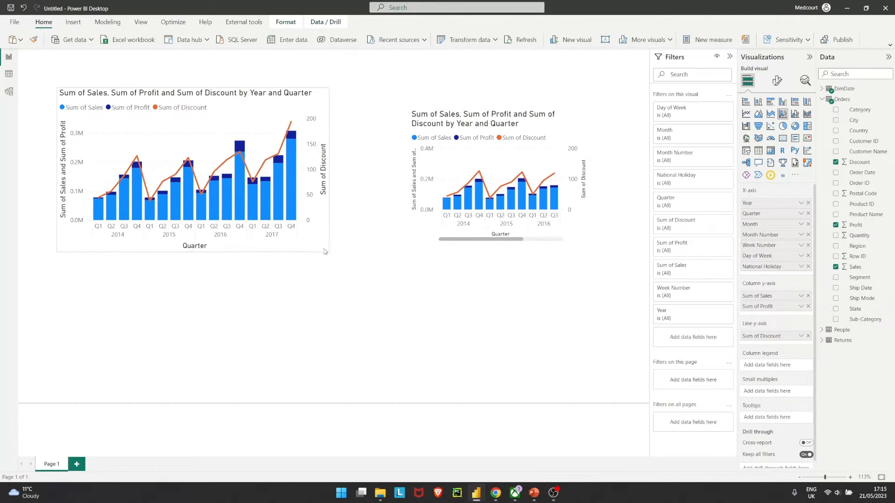
pyautogui.moveTo(93, 113); pyautogui.dragTo(57, 78)
pyautogui.moveTo(426, 233); pyautogui.dragTo(322, 177)
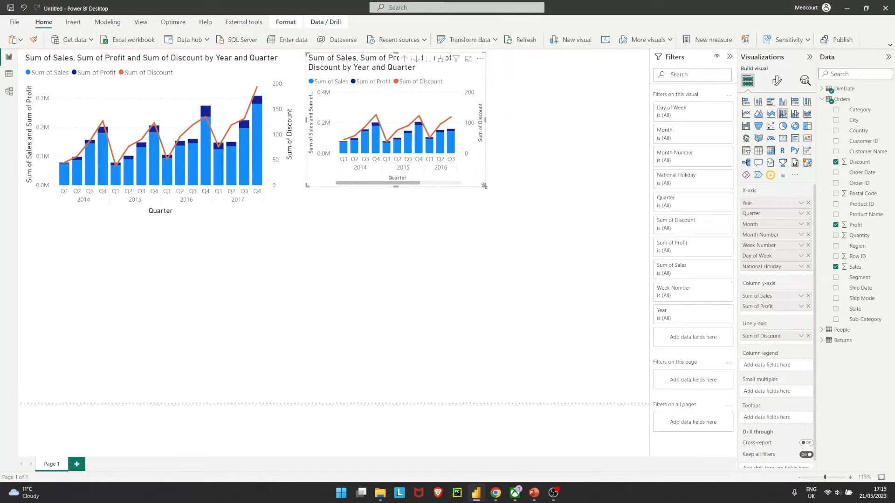
pyautogui.moveTo(484, 186); pyautogui.dragTo(638, 216)
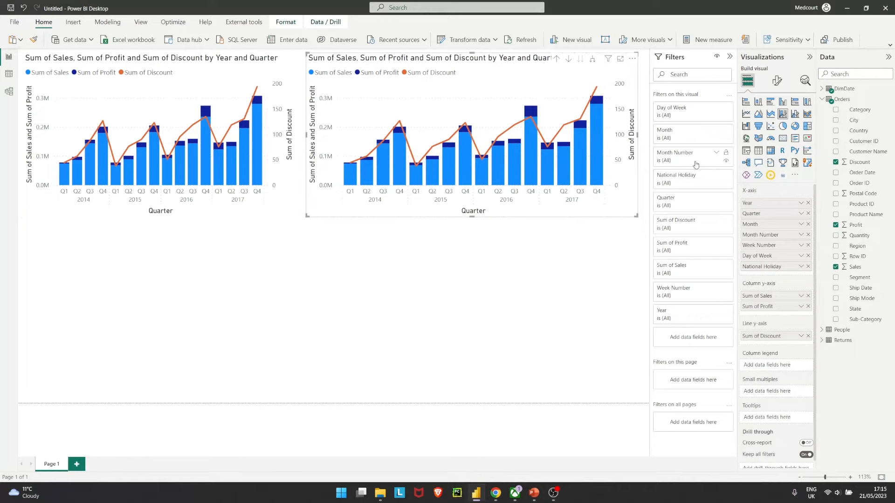
# Step: Filter the copied chart to show only dates where National Holiday is Yes
pyautogui.click(700, 188)
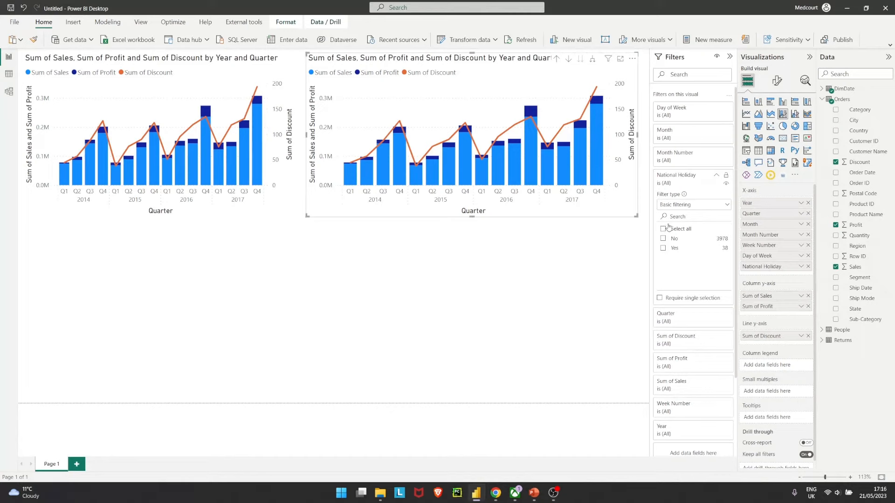
pyautogui.click(664, 249)
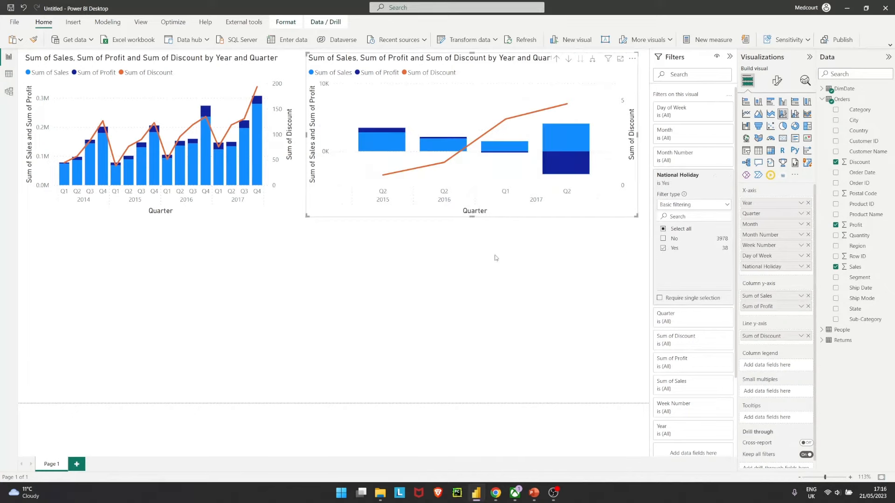
pyautogui.click(356, 248)
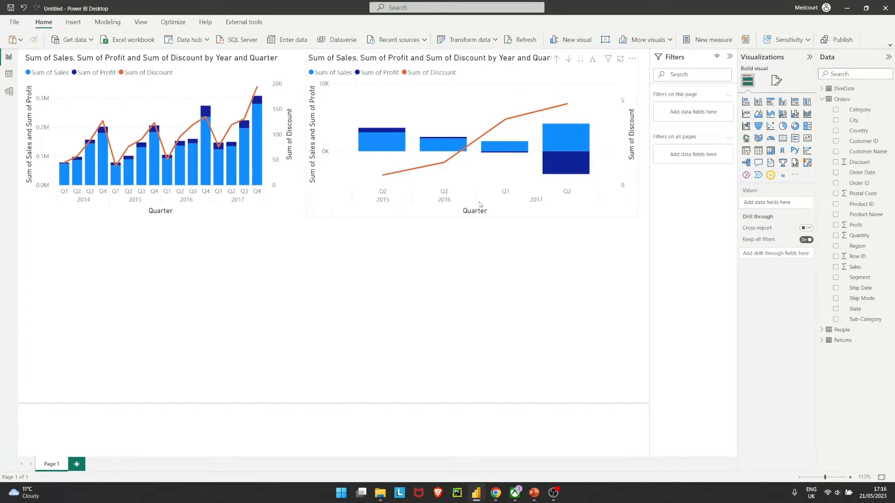
# Step: Drill the holiday-filtered chart up to the Year level and inspect the 2015 discount and profit values
pyautogui.click(619, 204)
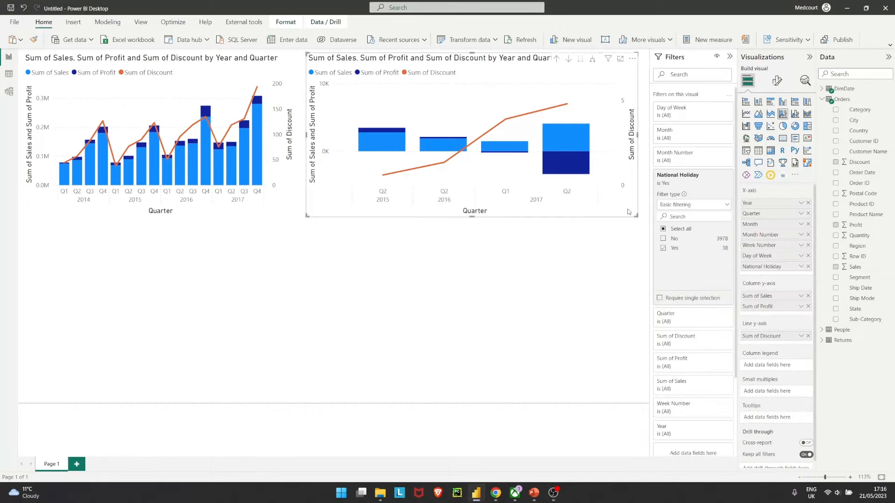
pyautogui.click(557, 60)
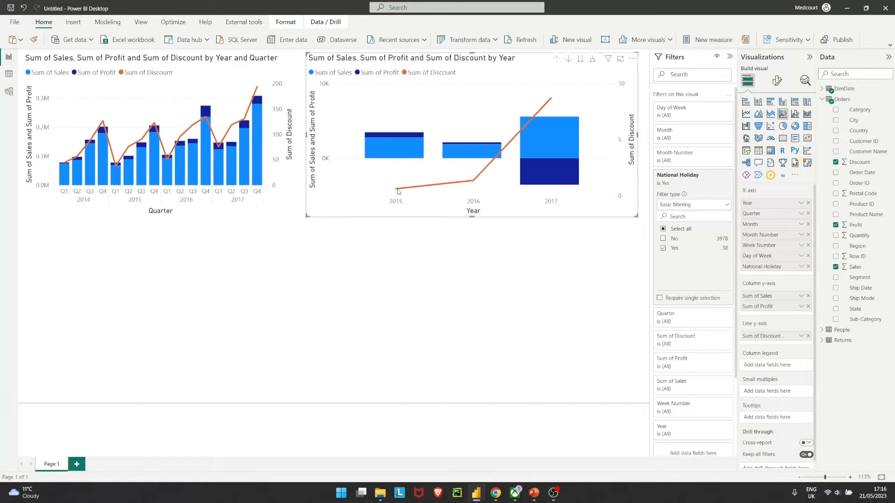
pyautogui.moveTo(398, 191)
pyautogui.moveTo(372, 148)
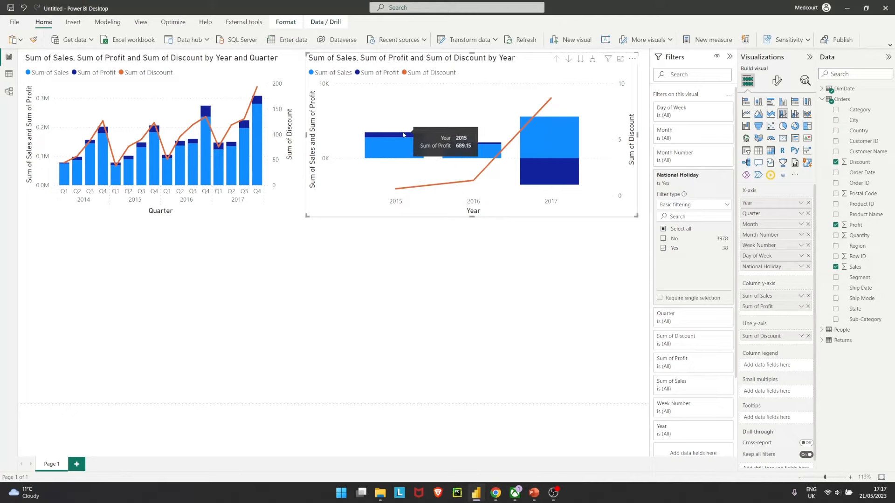
# Step: Turn on drill-down for the holiday chart and step it through Quarter and Month to the Month Number level
pyautogui.click(569, 59)
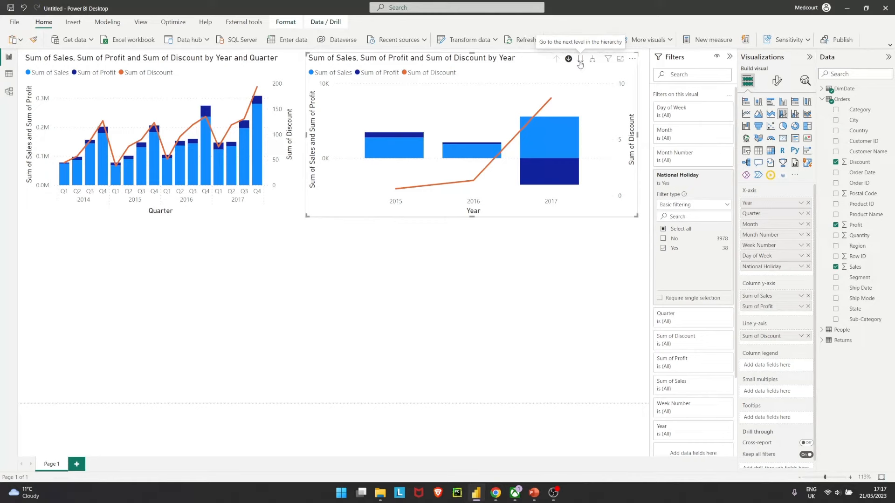
pyautogui.click(580, 61)
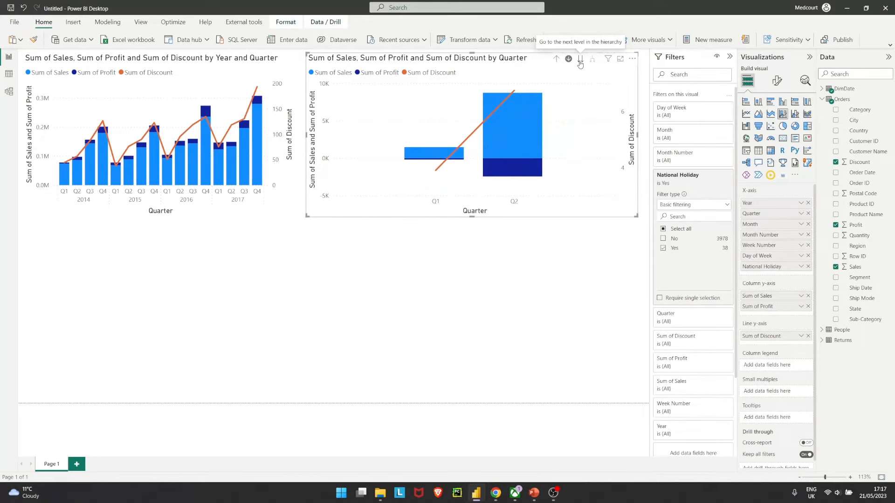
pyautogui.click(580, 63)
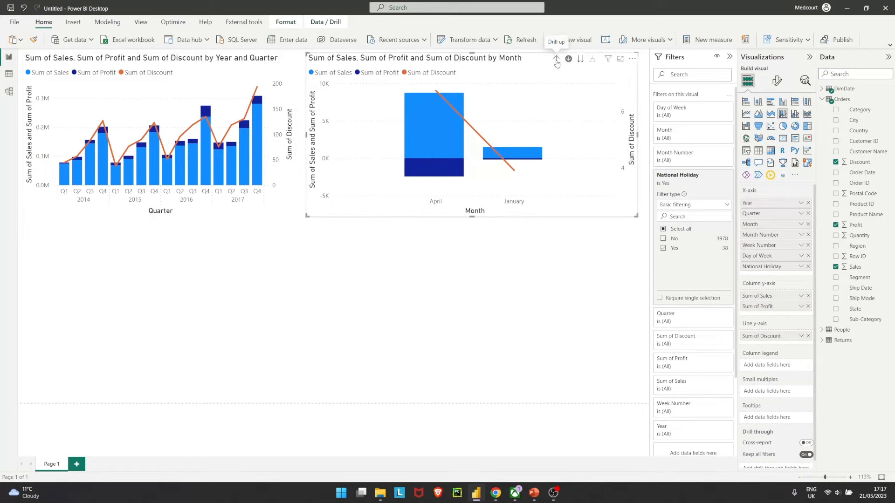
pyautogui.click(580, 60)
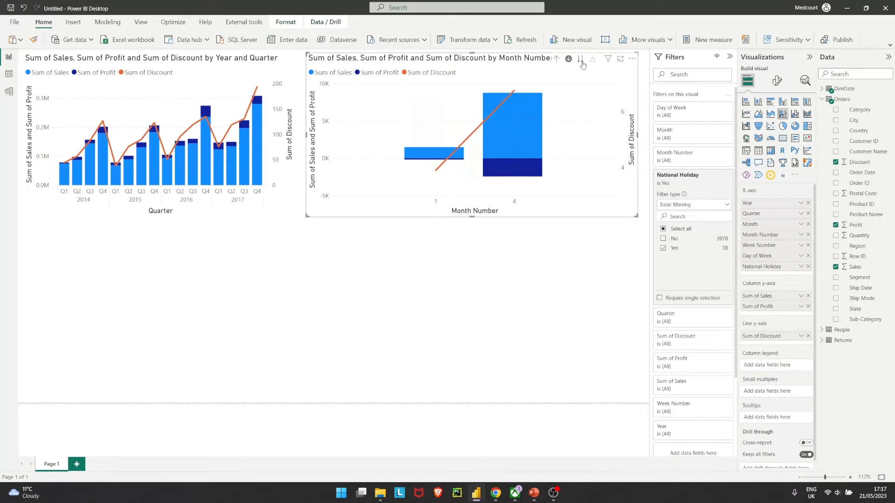
pyautogui.moveTo(522, 147)
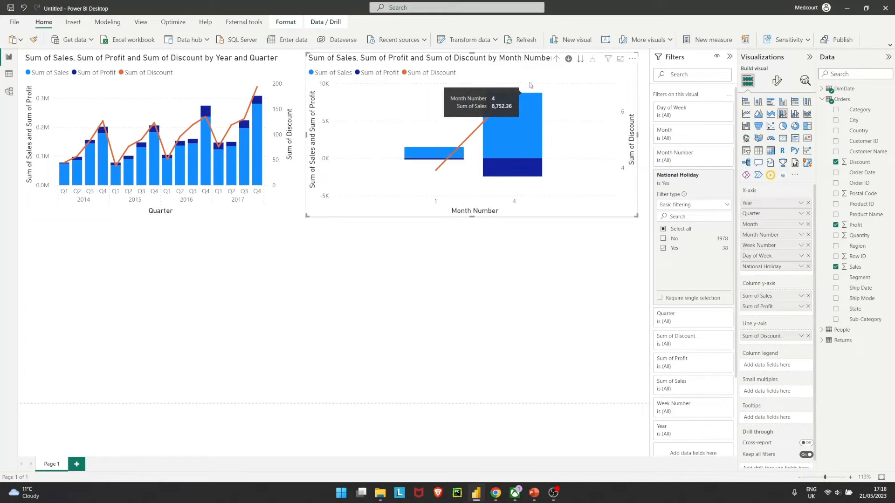
# Step: Step the holiday chart through Week Number to the Day of Week level, checking the sales and profit bars
pyautogui.click(580, 59)
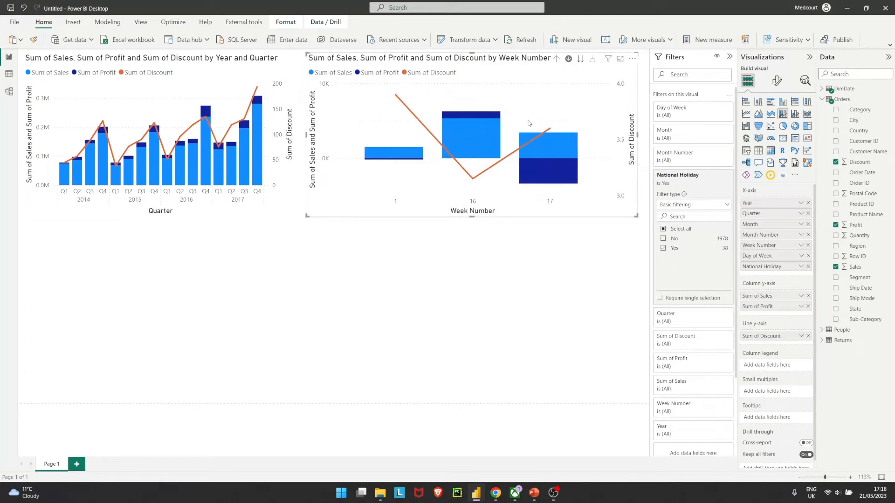
pyautogui.moveTo(546, 164)
pyautogui.moveTo(378, 162)
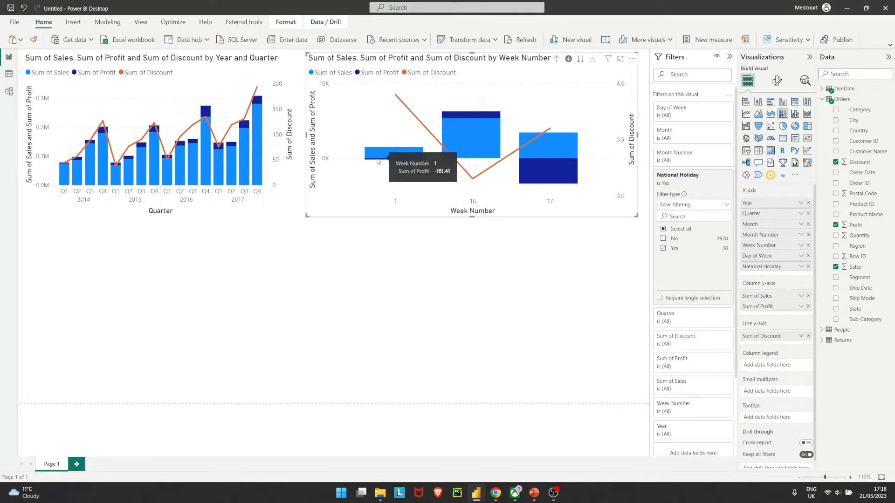
pyautogui.moveTo(457, 146)
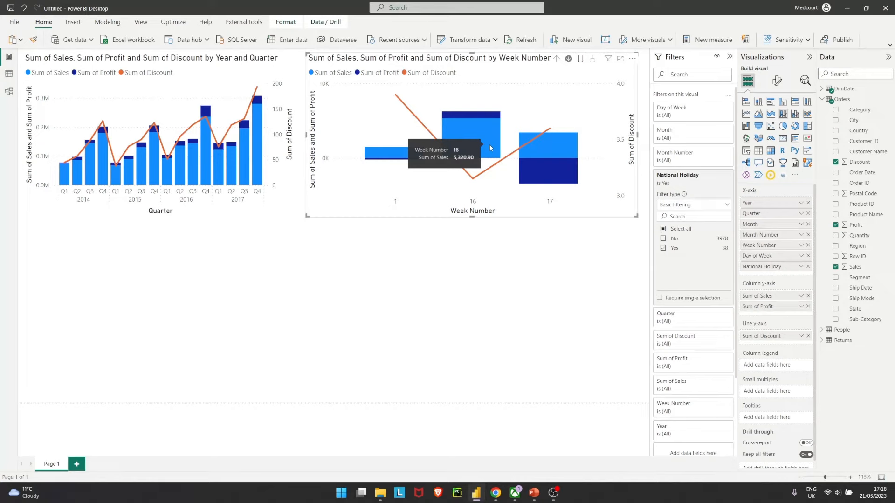
pyautogui.moveTo(494, 114)
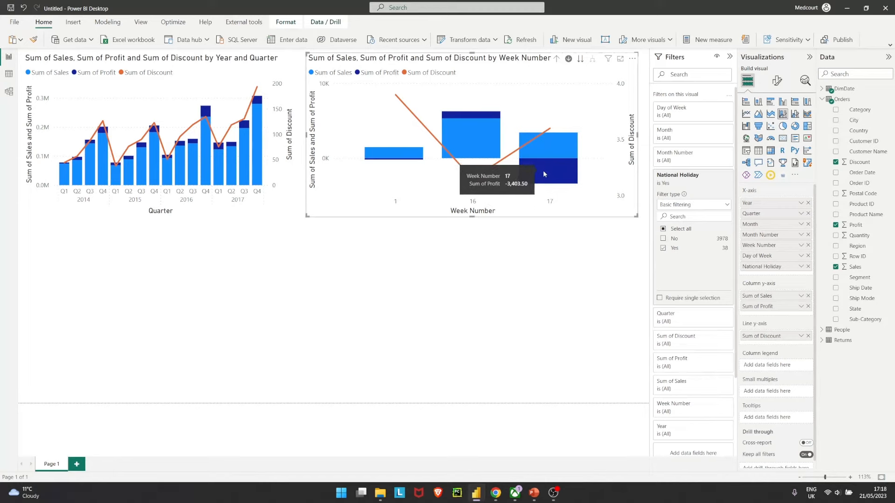
pyautogui.click(580, 59)
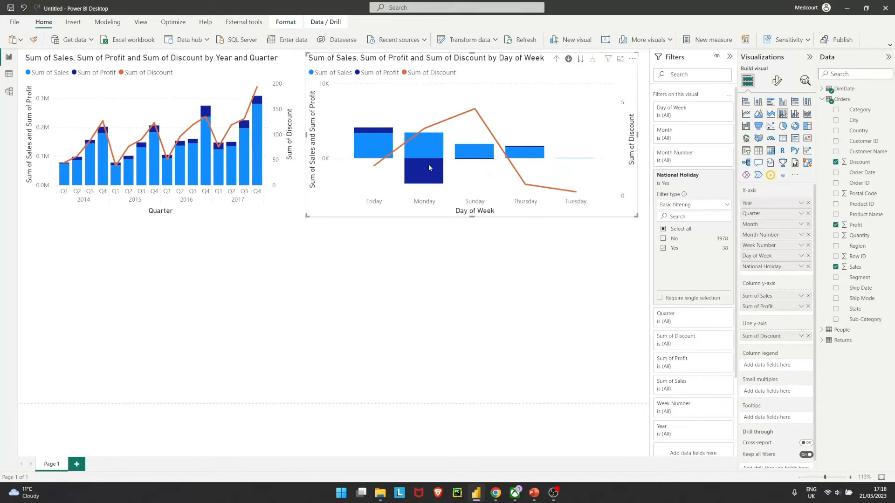
pyautogui.moveTo(431, 180)
# Step: Add a matrix visual below the original chart and enlarge it to the bottom edge of the page
pyautogui.click(183, 269)
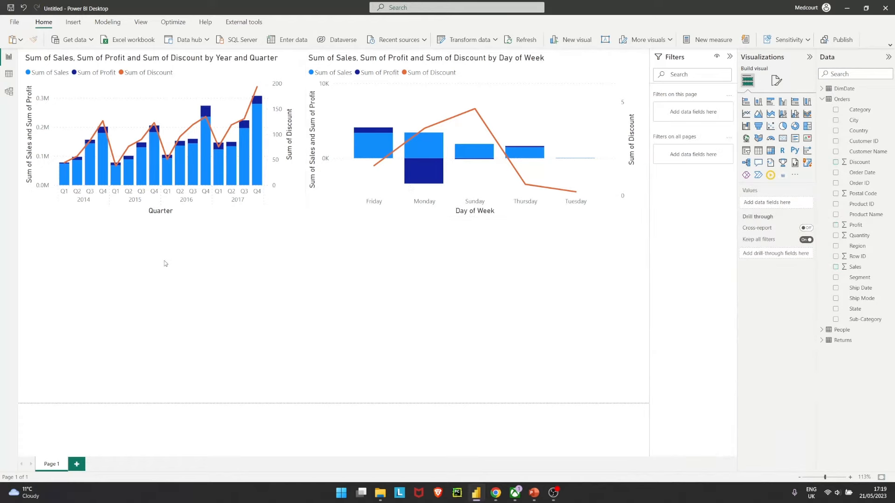
pyautogui.click(771, 152)
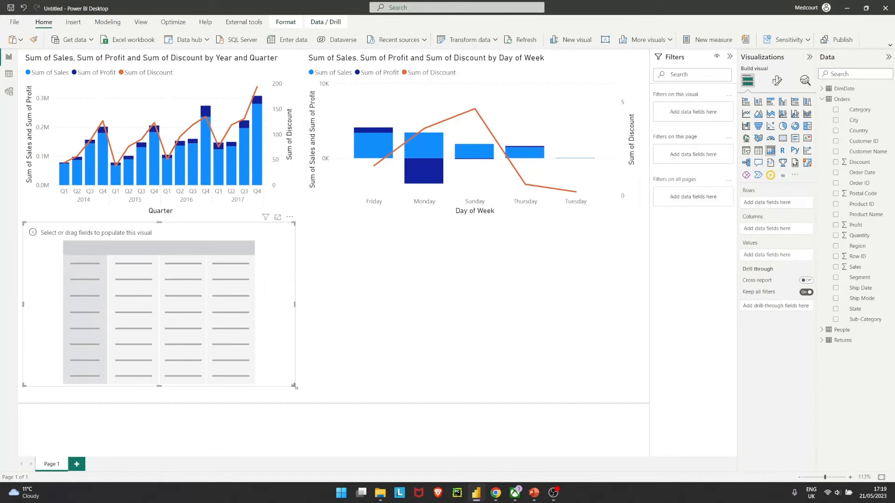
pyautogui.moveTo(293, 386); pyautogui.dragTo(309, 402)
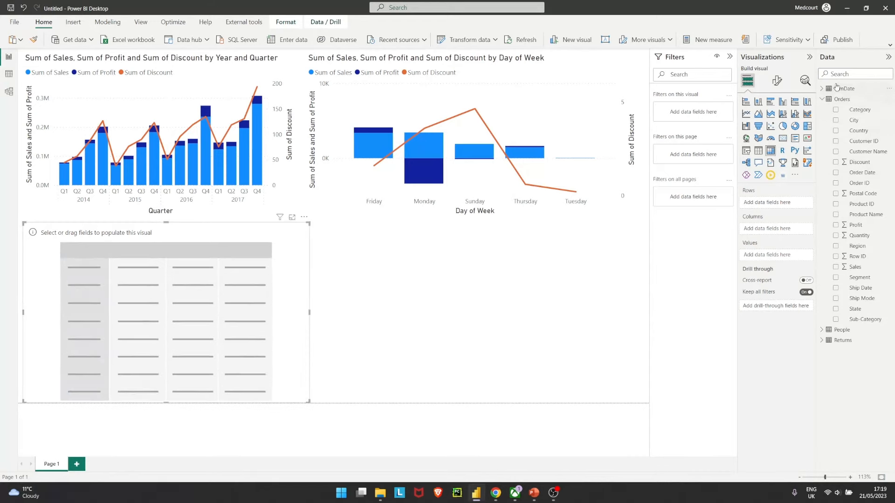
# Step: Fill the matrix rows with DimDate's Year, Quarter, Month, Month Number, Week Number, Day of Week and National Holiday, in that order
pyautogui.click(823, 89)
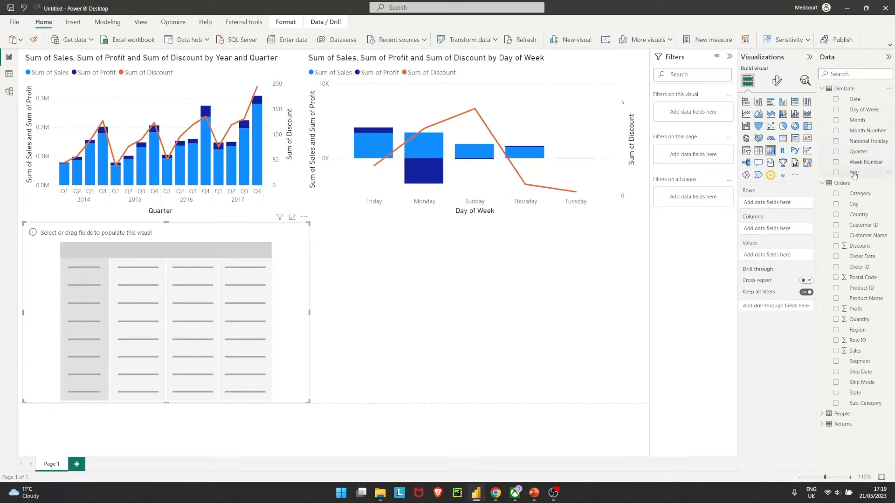
pyautogui.moveTo(854, 174); pyautogui.dragTo(778, 207)
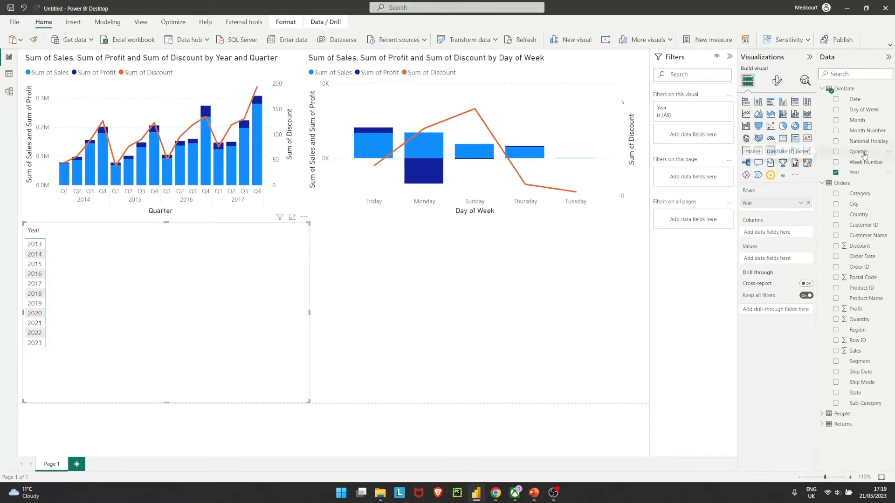
pyautogui.moveTo(867, 153); pyautogui.dragTo(792, 213)
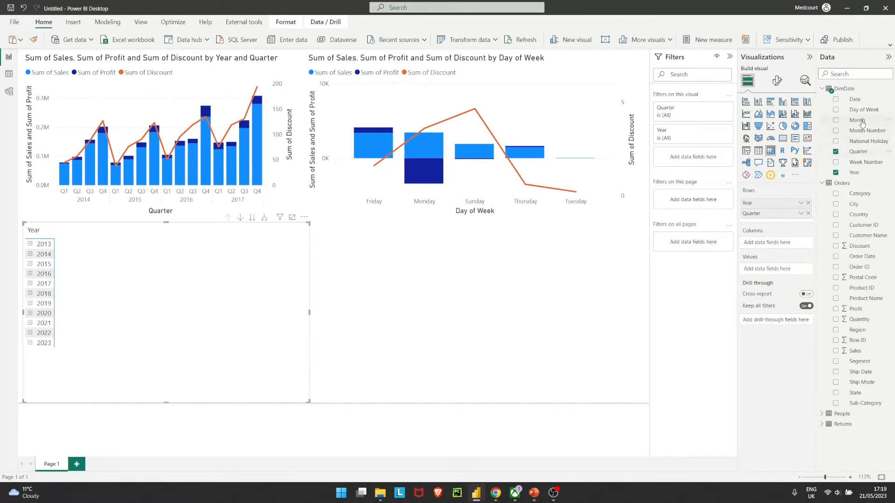
pyautogui.moveTo(860, 121); pyautogui.dragTo(797, 223)
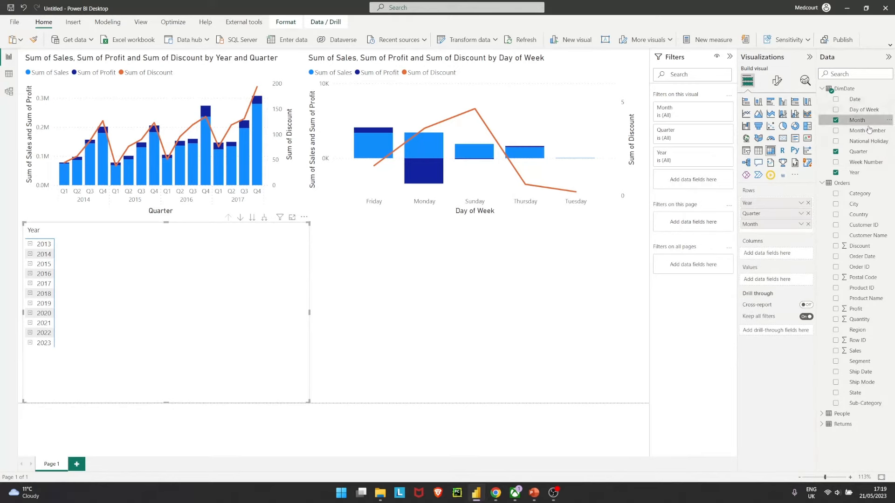
pyautogui.moveTo(866, 130); pyautogui.dragTo(791, 208)
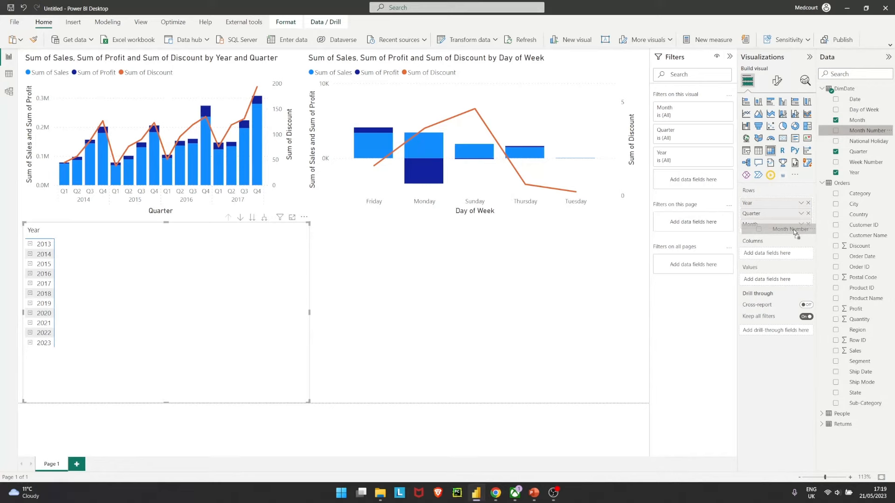
pyautogui.moveTo(796, 232); pyautogui.dragTo(795, 233)
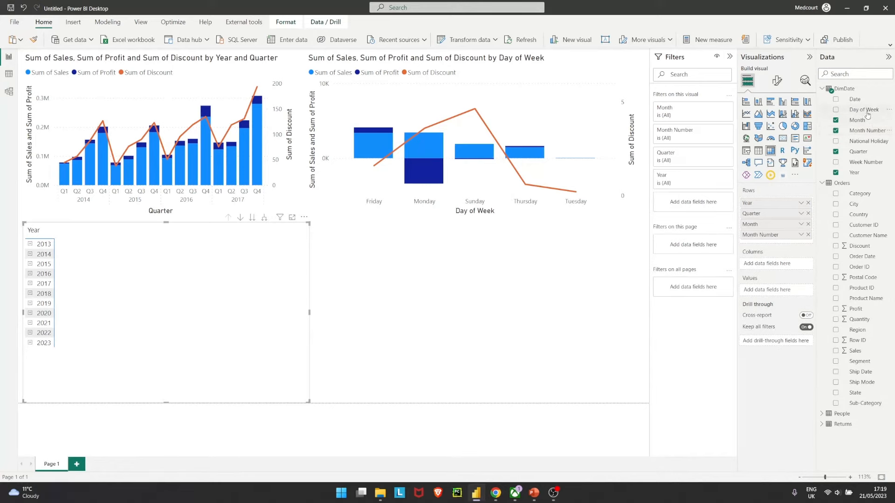
pyautogui.moveTo(866, 162); pyautogui.dragTo(802, 242)
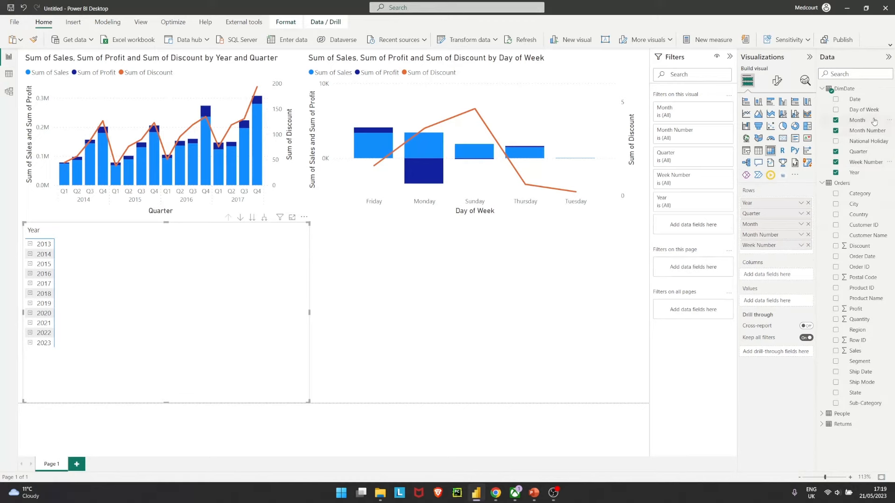
pyautogui.moveTo(875, 112); pyautogui.dragTo(801, 252)
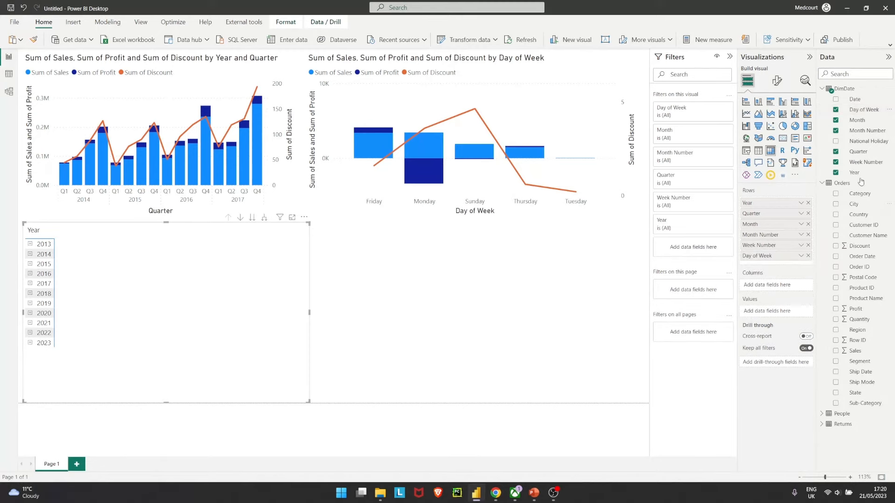
pyautogui.moveTo(868, 141); pyautogui.dragTo(792, 266)
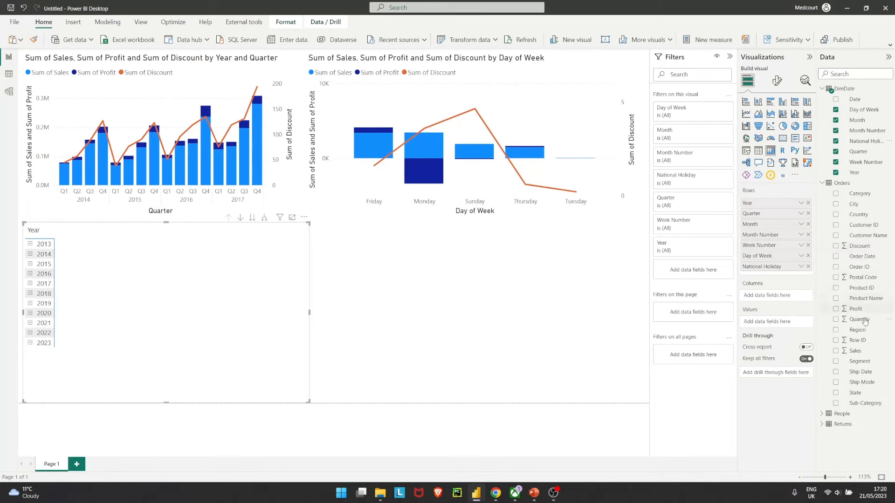
# Step: Add Sales, Profit and Discount as the matrix values and shrink the matrix to fit its columns
pyautogui.moveTo(862, 353); pyautogui.dragTo(794, 323)
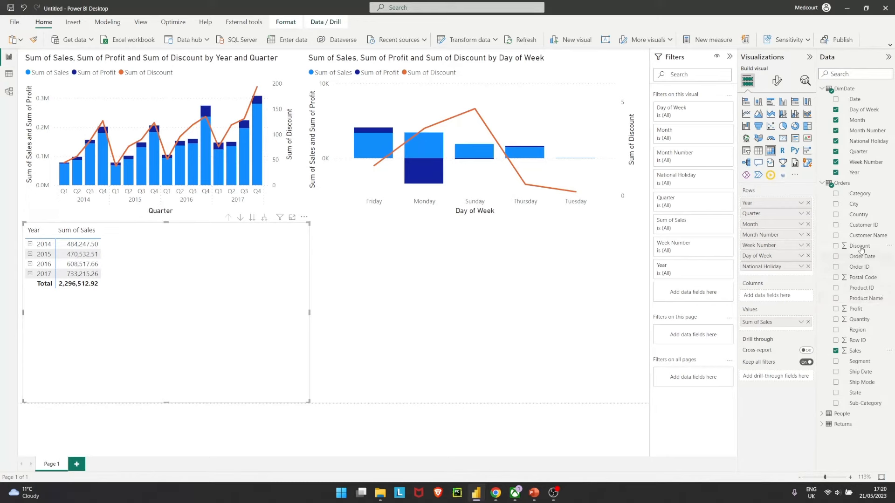
pyautogui.moveTo(857, 313); pyautogui.dragTo(782, 328)
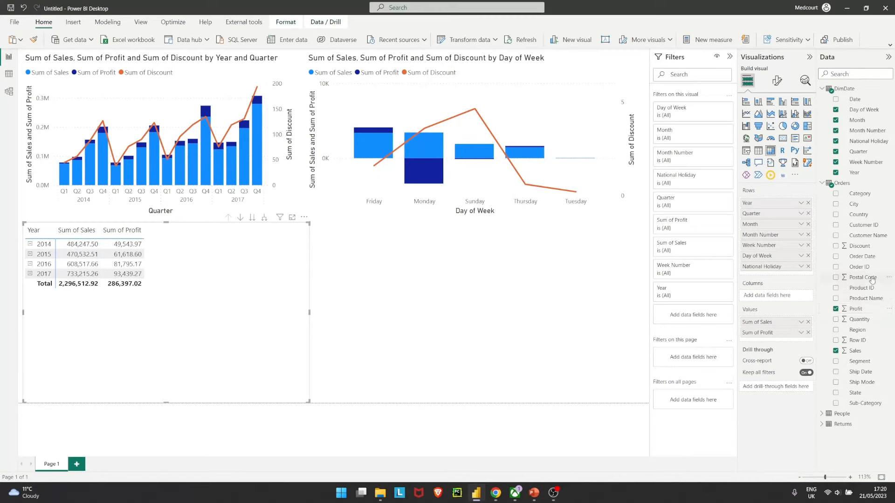
pyautogui.moveTo(859, 245); pyautogui.dragTo(787, 341)
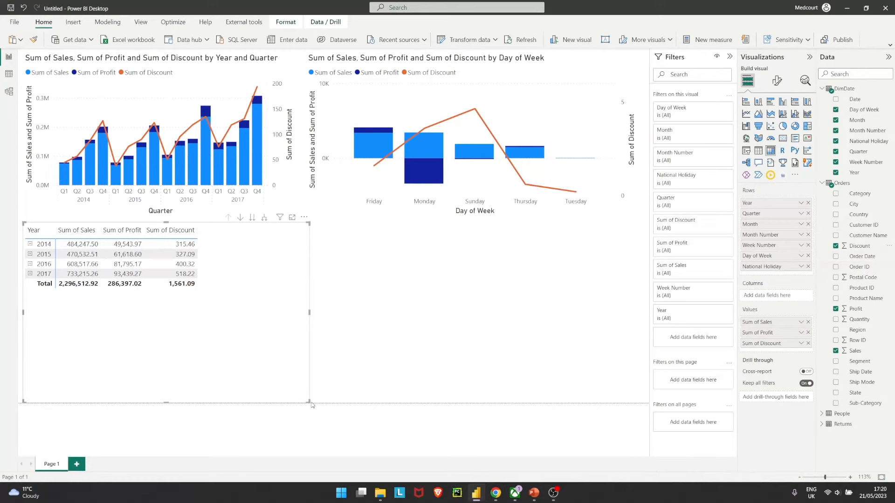
pyautogui.moveTo(309, 400); pyautogui.dragTo(236, 307)
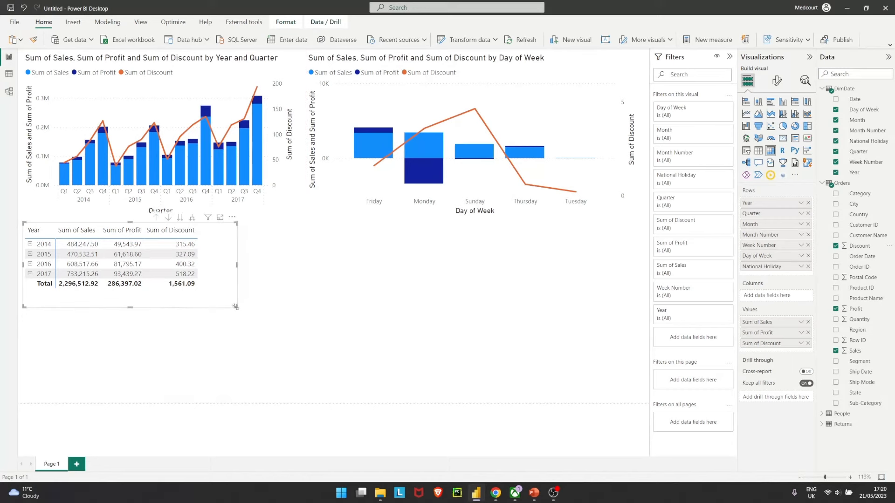
# Step: Turn on drill-down for the matrix, expand 2014 and its Q1 to the months, and enlarge the matrix to the page's bottom edge
pyautogui.click(168, 218)
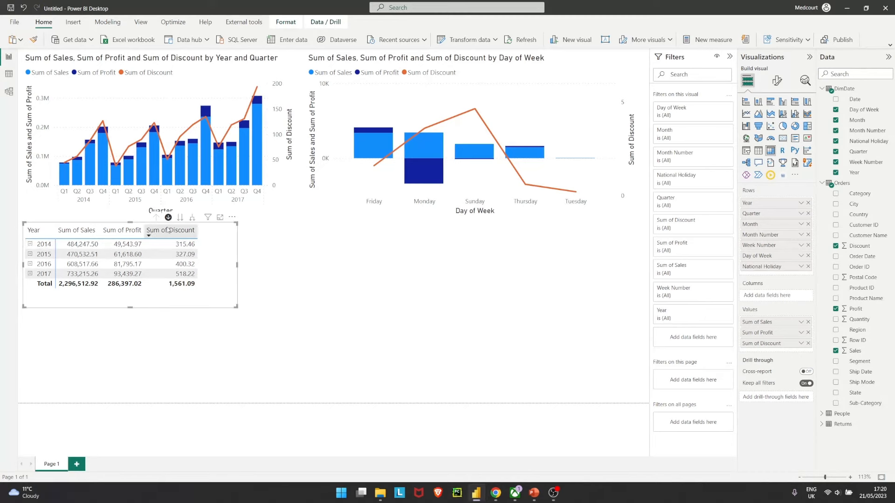
pyautogui.click(29, 243)
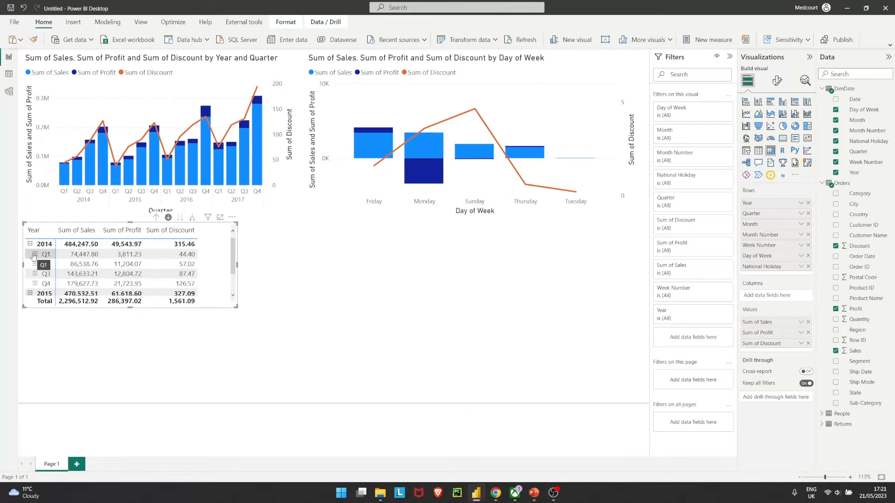
pyautogui.click(34, 254)
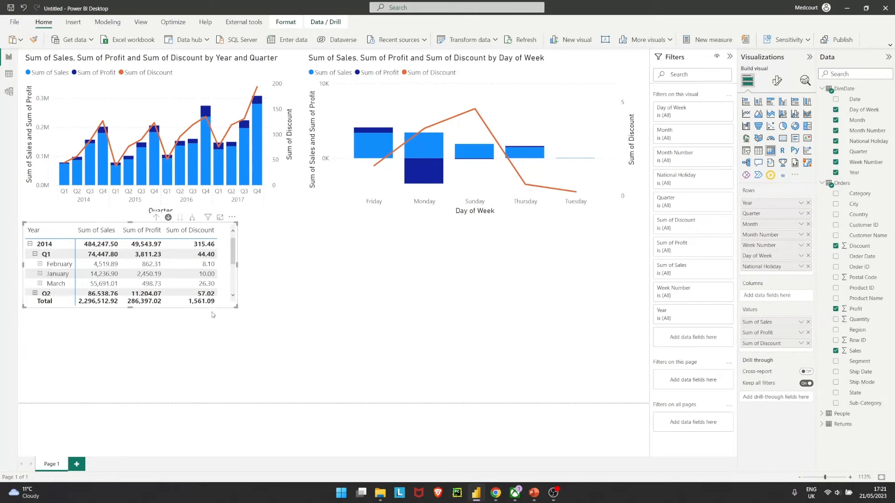
pyautogui.moveTo(236, 307); pyautogui.dragTo(317, 405)
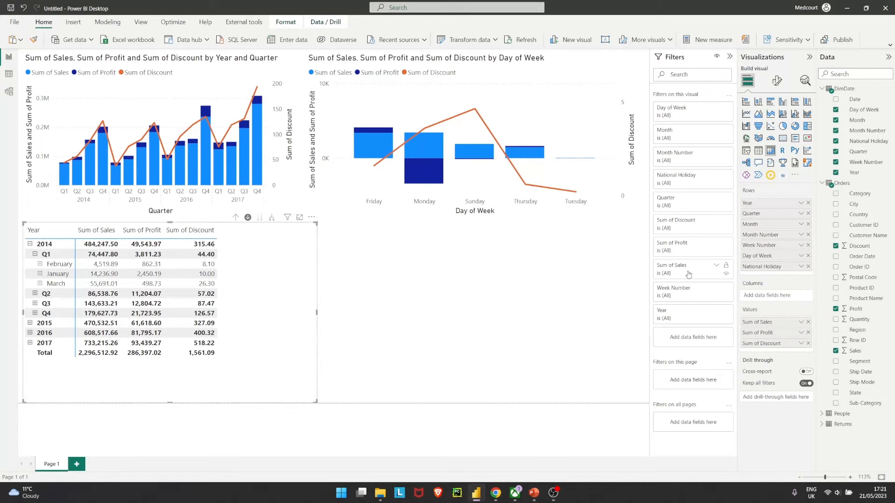
# Step: Filter the matrix to National Holiday Yes and expand 2015 through Q2, April and month number 4 to the week number
pyautogui.click(686, 185)
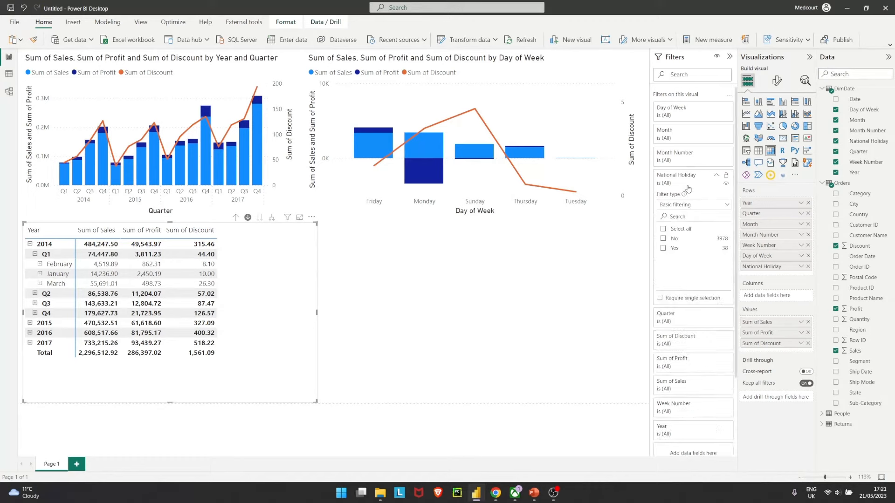
pyautogui.click(662, 248)
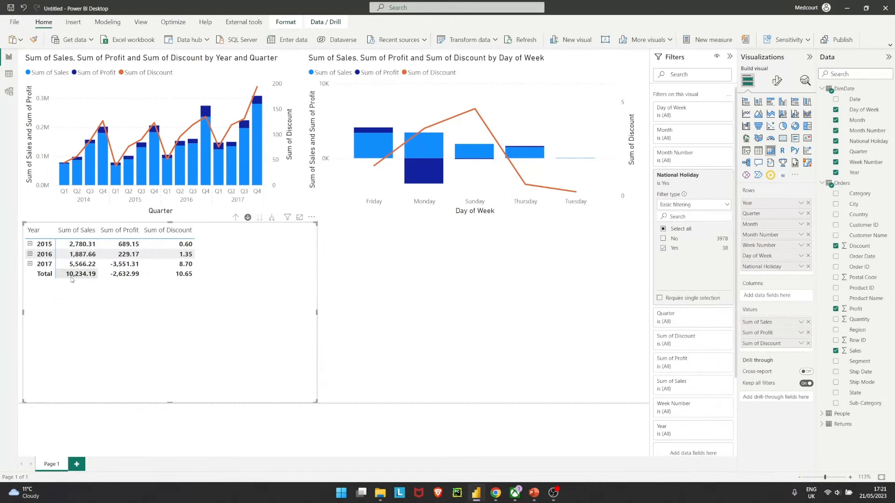
pyautogui.click(30, 244)
pyautogui.click(35, 254)
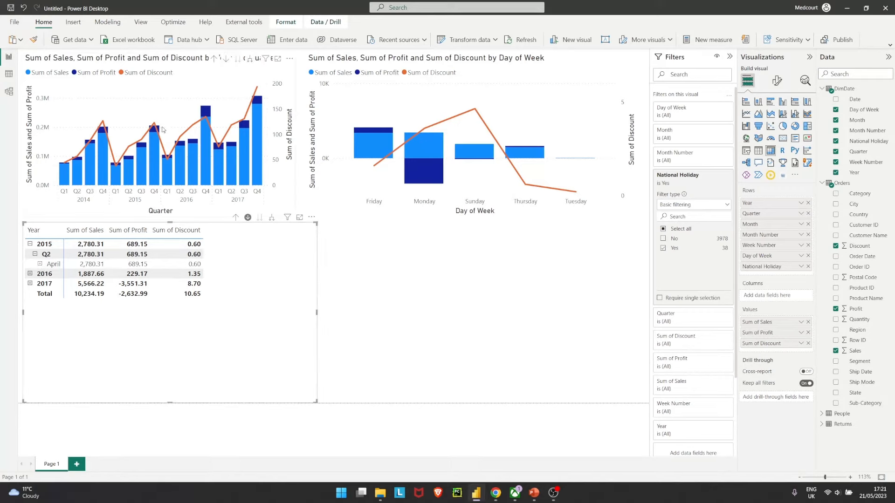
pyautogui.click(40, 264)
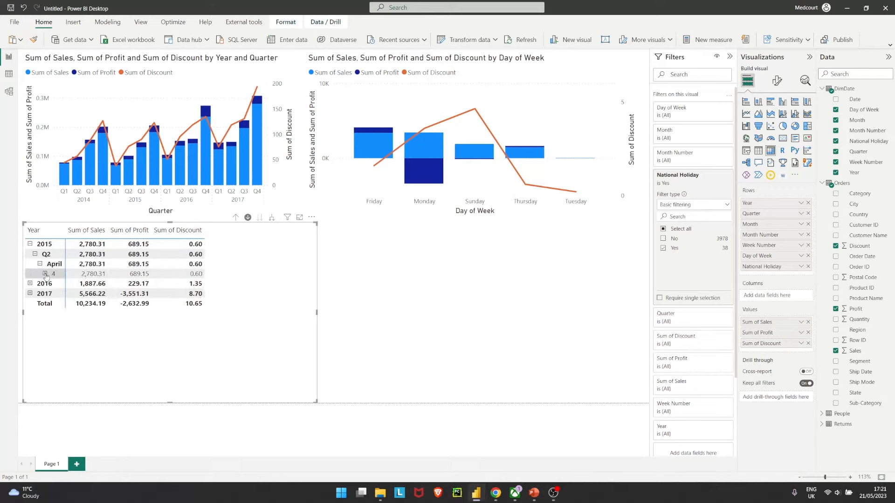
pyautogui.click(45, 274)
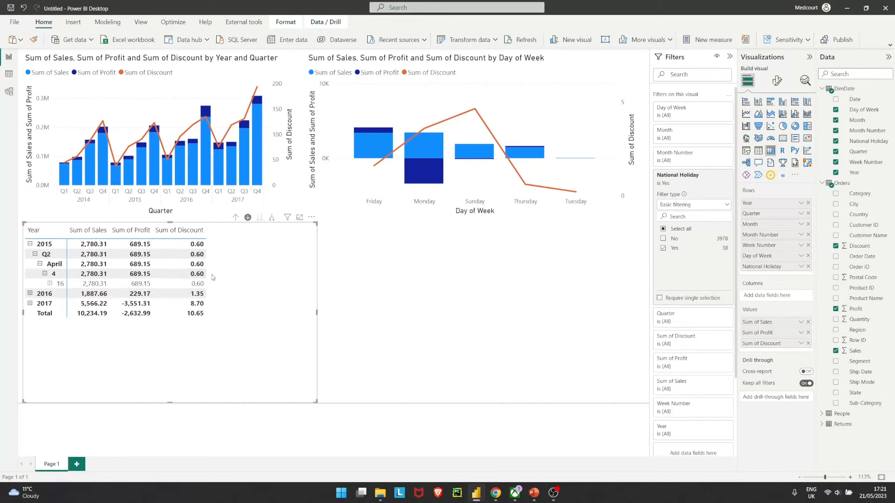
# Step: Format the Discount field of the Orders table as a percentage
pyautogui.click(849, 246)
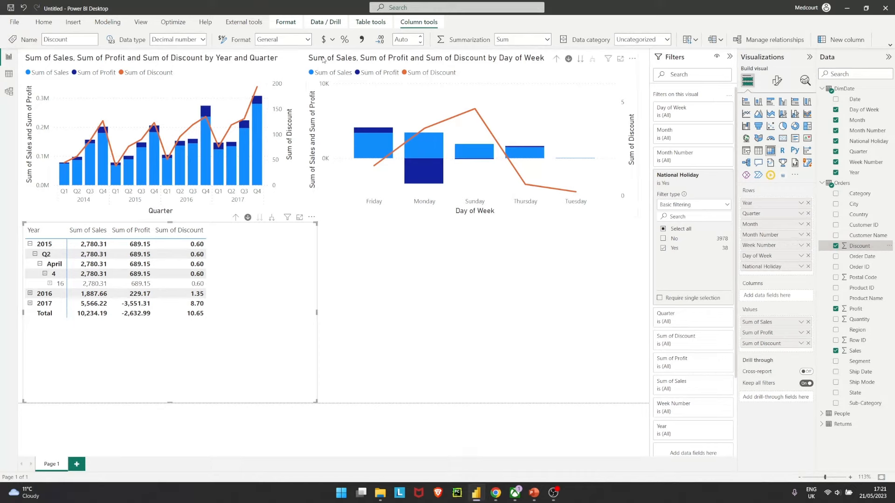
pyautogui.click(345, 41)
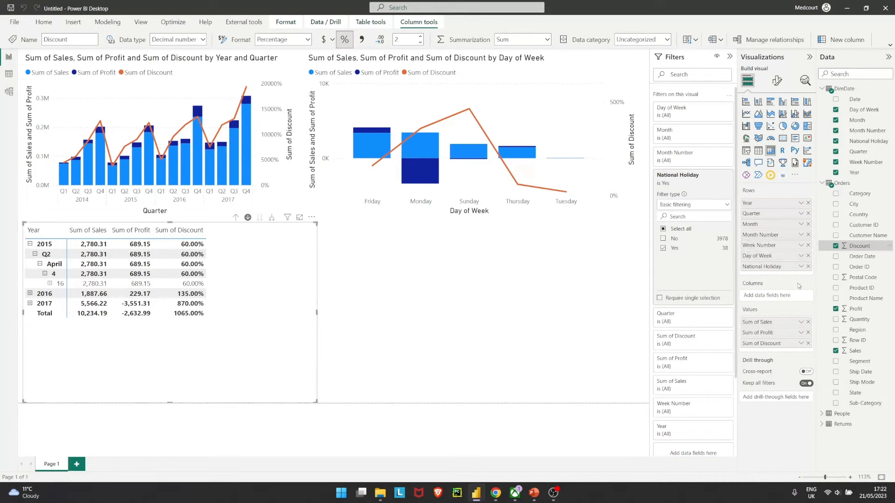
# Step: Try to add Segment to the column legend of the original Year and Quarter chart, and undo the chart's move
pyautogui.click(284, 187)
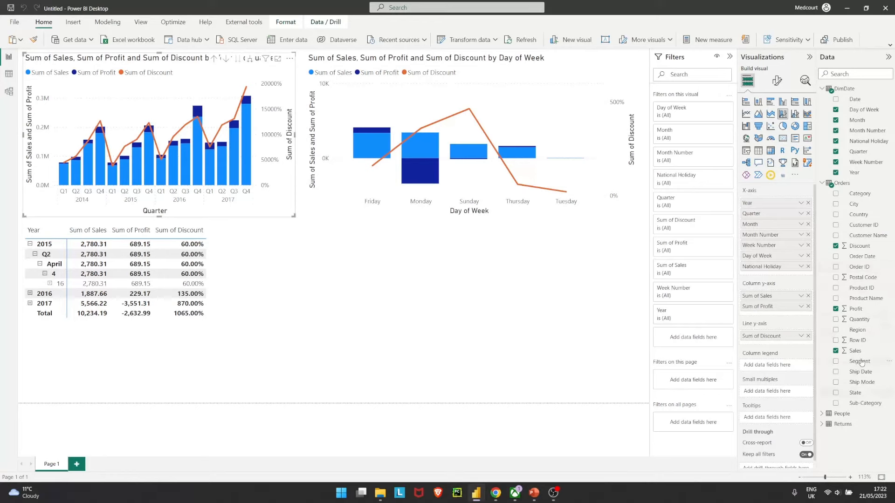
pyautogui.moveTo(860, 363); pyautogui.dragTo(791, 372)
pyautogui.moveTo(283, 212); pyautogui.dragTo(286, 215)
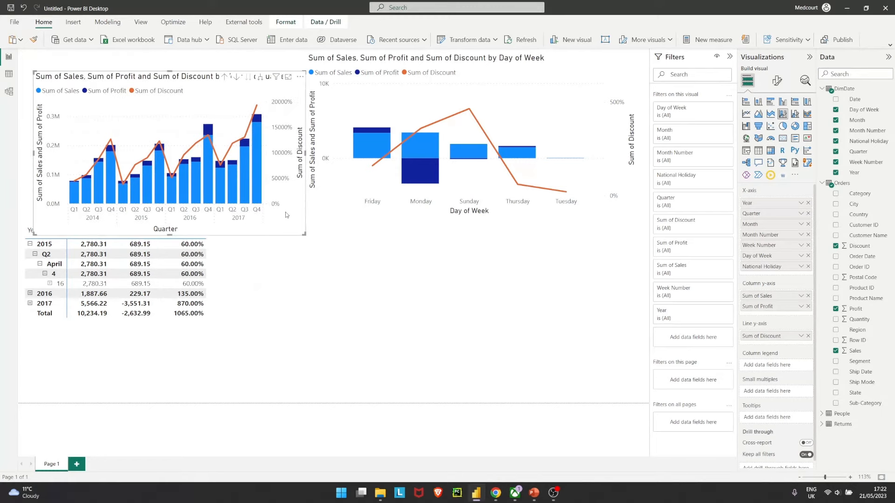
pyautogui.hotkey('ctrl', 'z')
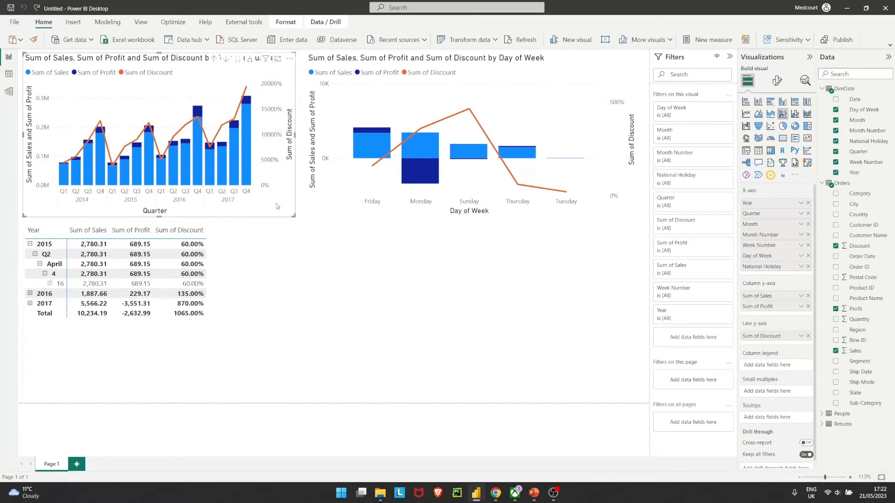
# Step: Duplicate the Year and Quarter chart and place the copy below the Day of Week chart, beside the matrix
pyautogui.click(375, 279)
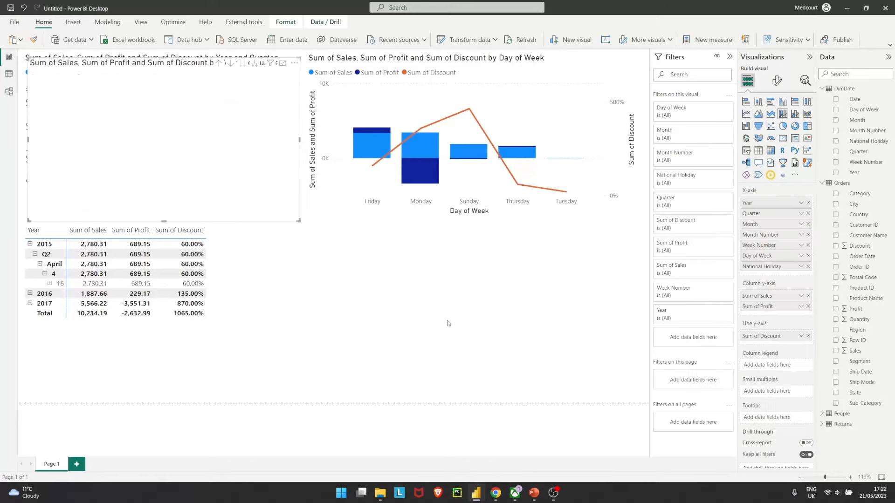
pyautogui.hotkey('ctrl', 'v')
pyautogui.moveTo(454, 407); pyautogui.dragTo(584, 388)
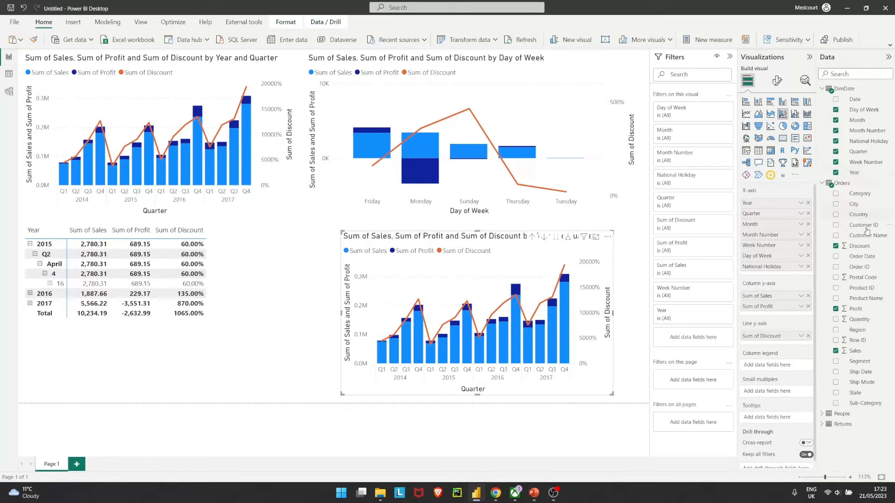
# Step: In the copied chart, remove Discount, move Profit to the line y-axis and use Segment as the column legend
pyautogui.click(855, 309)
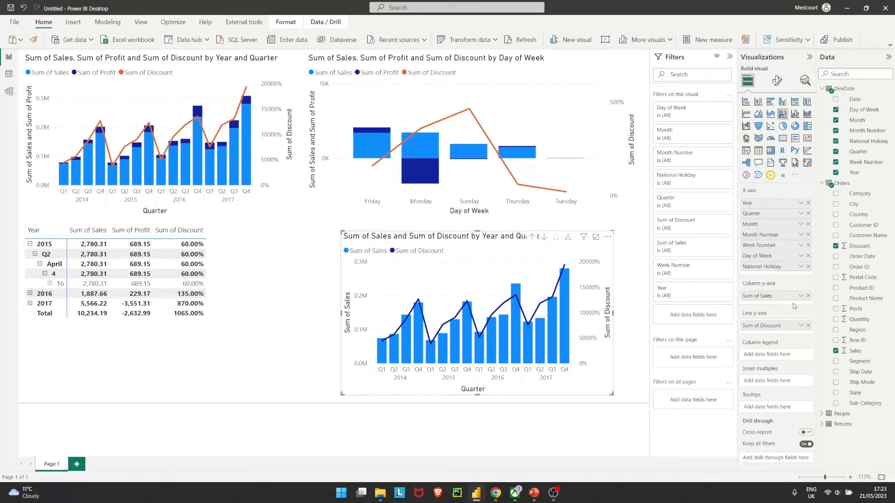
pyautogui.click(807, 325)
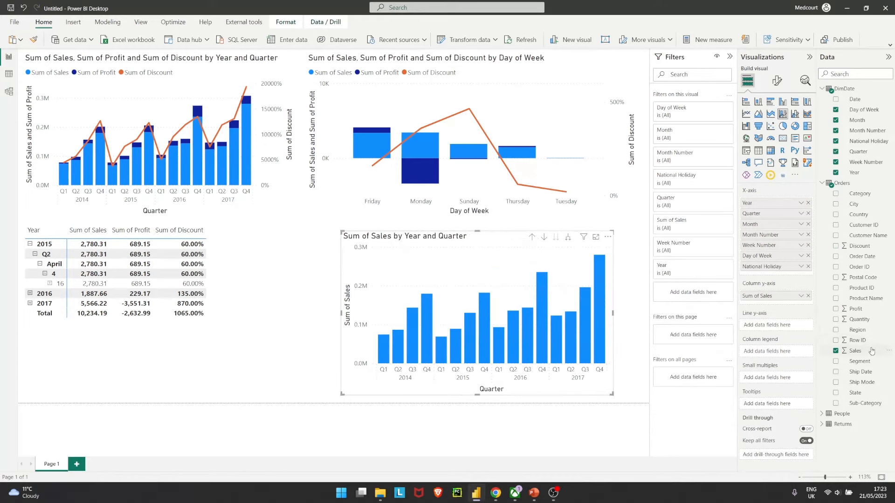
pyautogui.moveTo(859, 363); pyautogui.dragTo(782, 354)
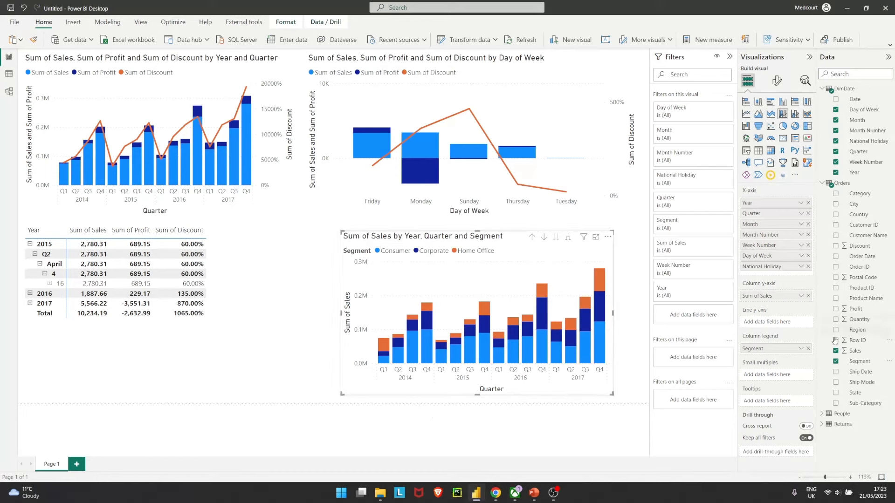
pyautogui.moveTo(853, 310); pyautogui.dragTo(784, 322)
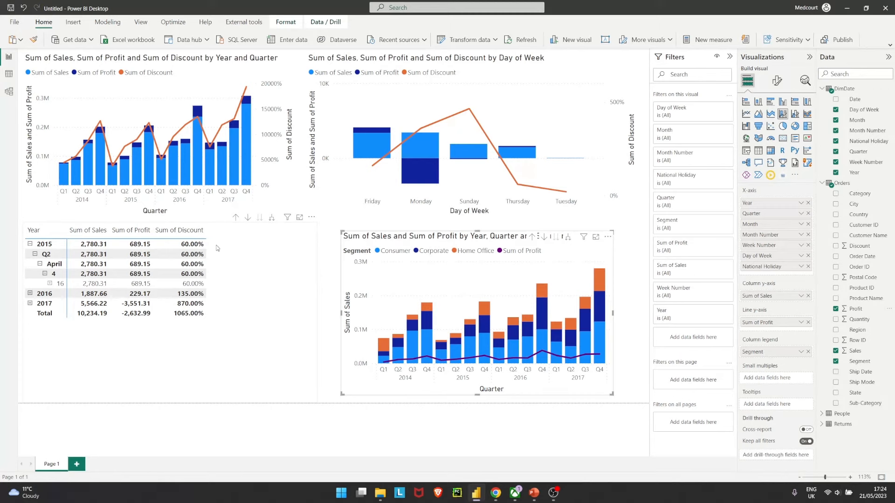
# Step: Turn on drill-down for the matrix and collapse it back up to the Year level
pyautogui.click(248, 217)
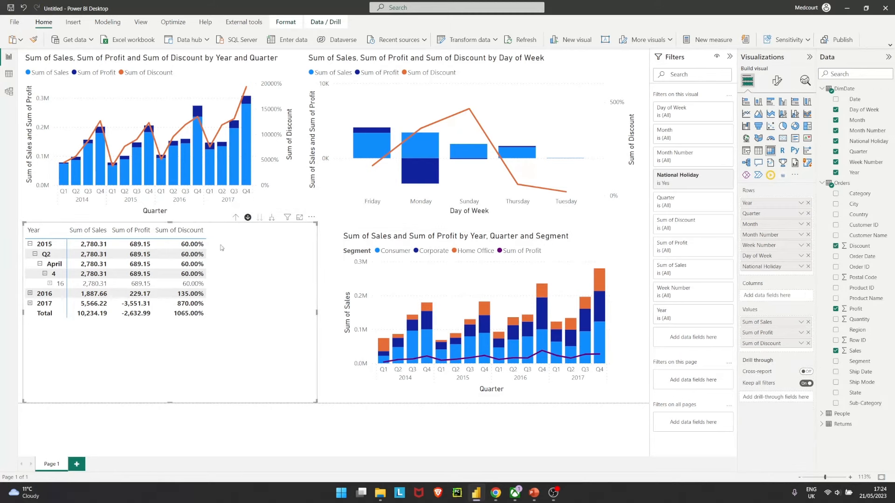
pyautogui.click(236, 217)
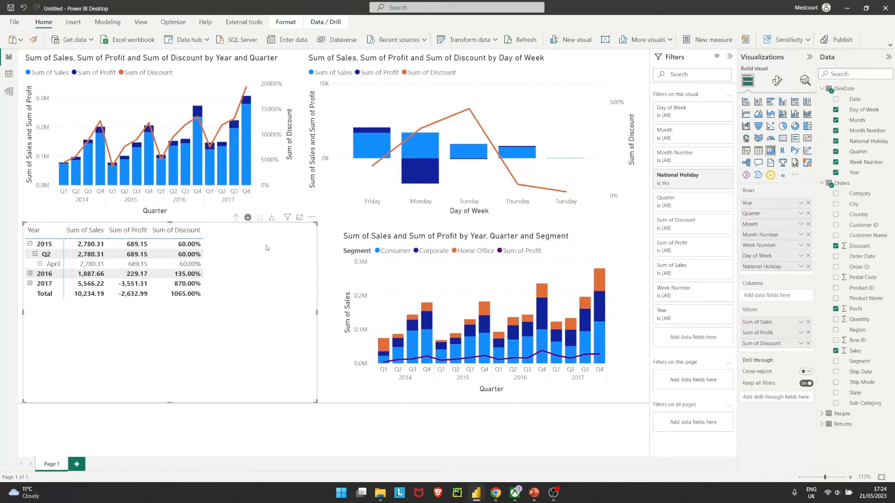
pyautogui.click(236, 218)
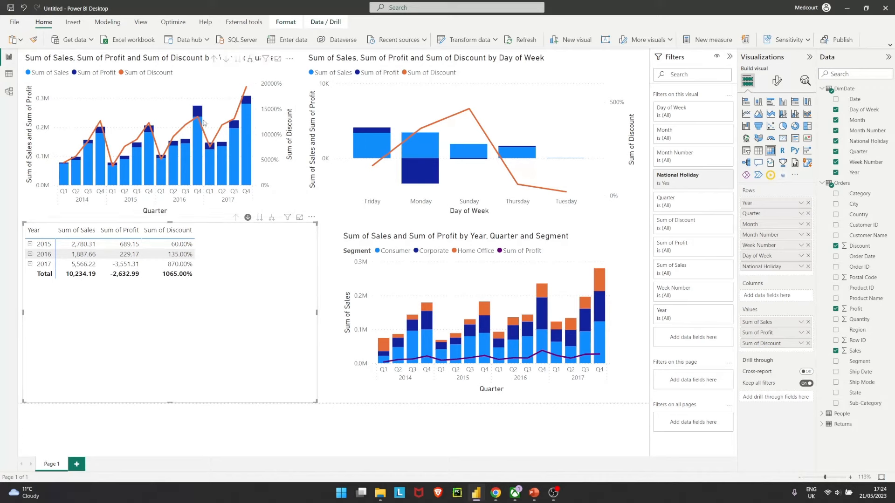
# Step: Turn on interaction editing, expand 2015 in the matrix, and set the matrix to filter the Segment chart
pyautogui.click(286, 22)
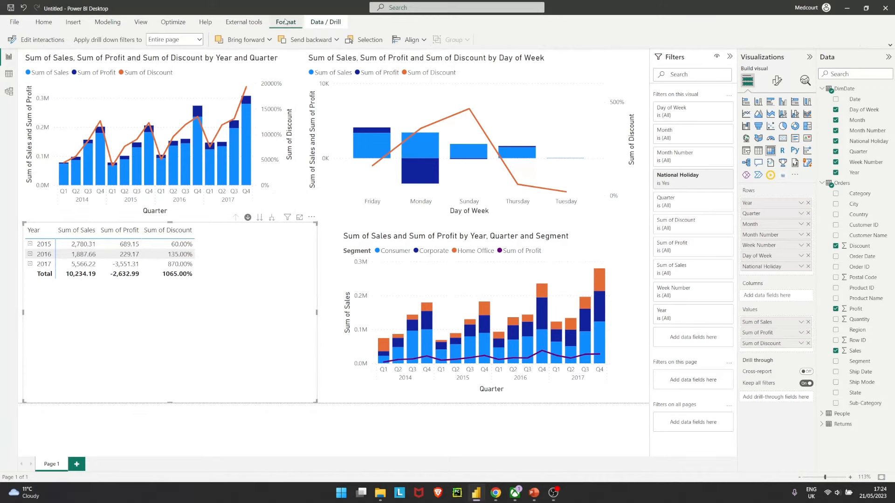
pyautogui.click(30, 43)
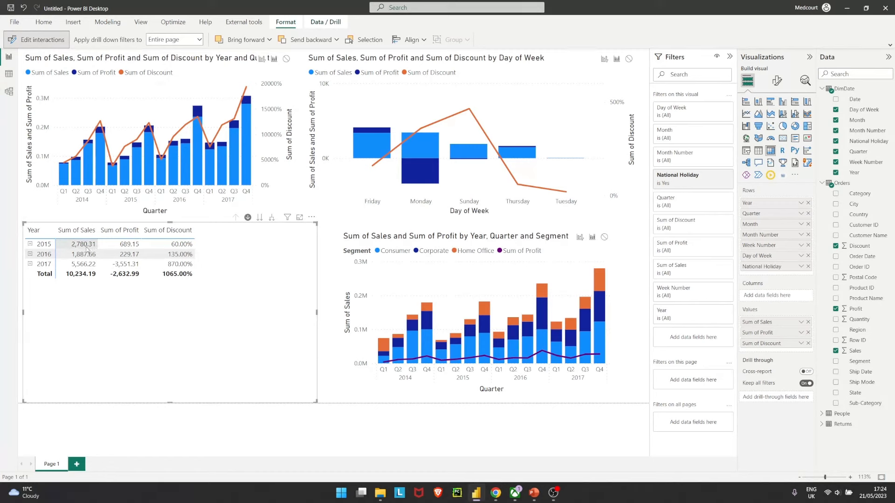
pyautogui.click(30, 244)
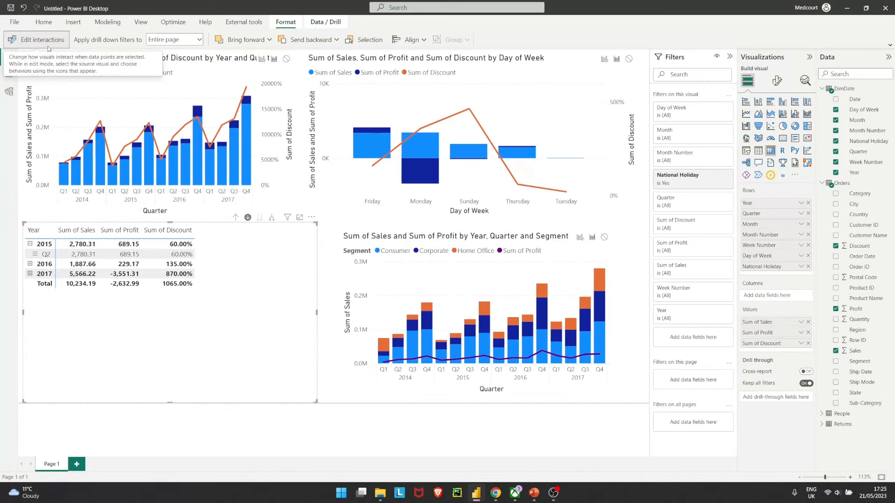
pyautogui.click(457, 266)
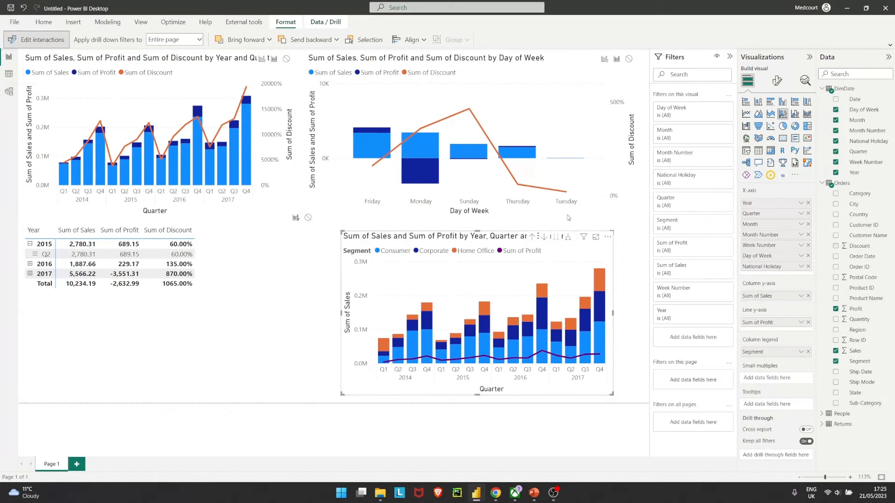
pyautogui.click(215, 301)
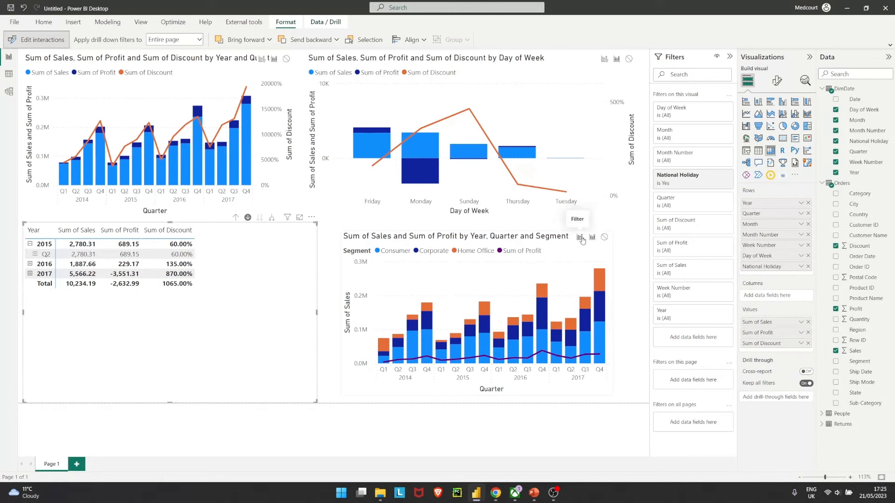
pyautogui.click(580, 239)
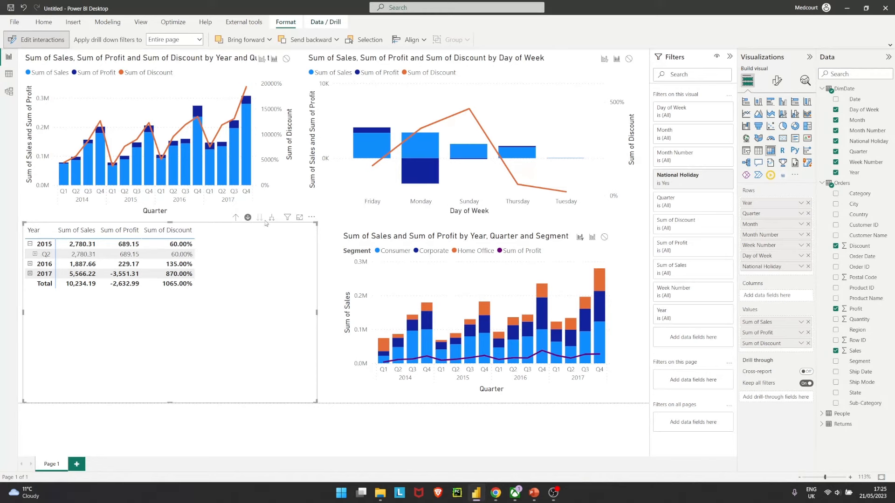
# Step: Collapse the matrix to the Year level and move it to the Quarter level of the hierarchy
pyautogui.click(236, 218)
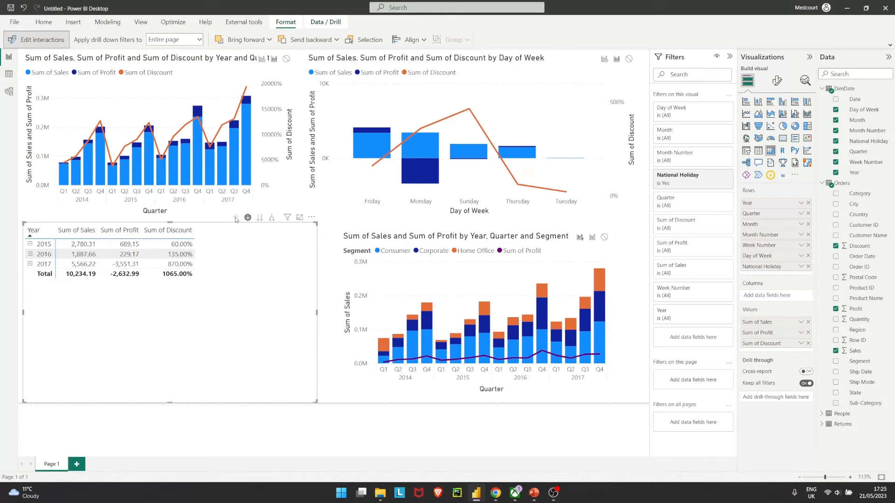
pyautogui.click(259, 218)
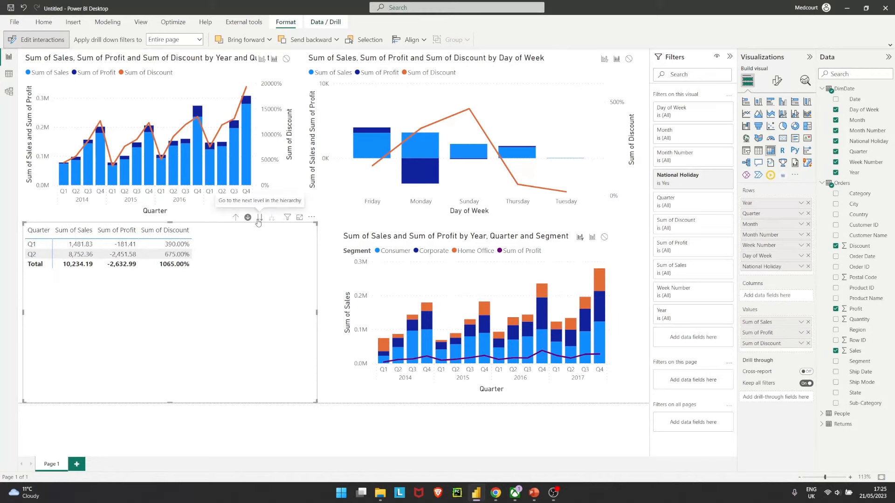
# Step: Drill the matrix down through Q1, January, its month number and week 1 to the Day of Week level
pyautogui.click(34, 245)
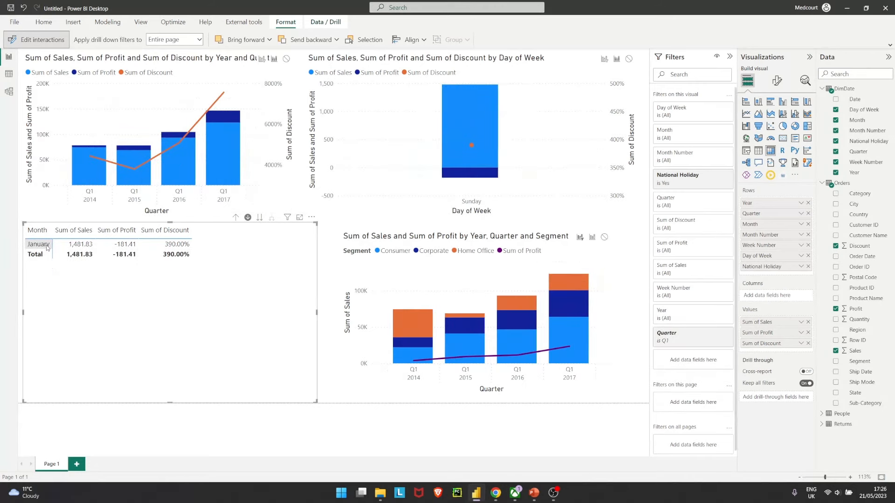
pyautogui.click(51, 249)
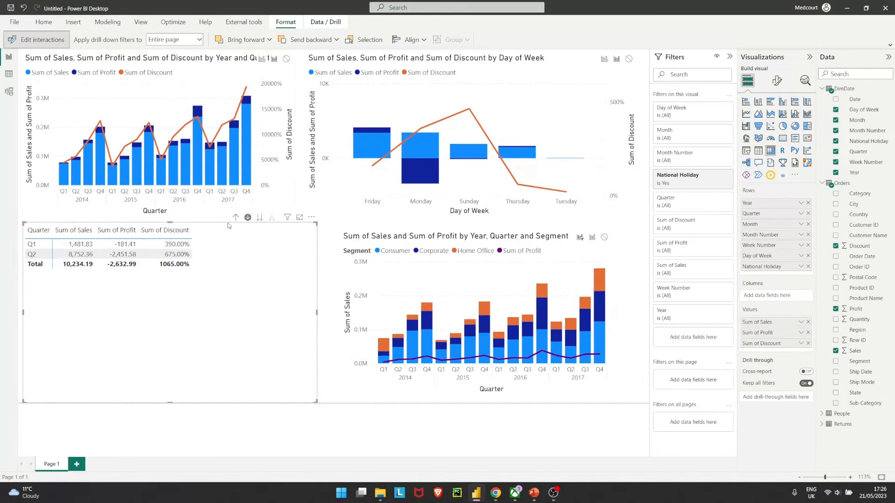
pyautogui.click(44, 246)
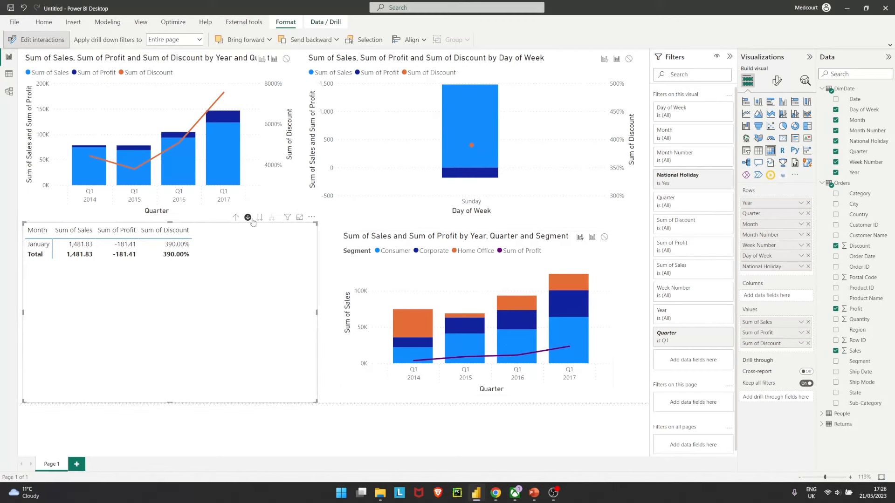
pyautogui.click(41, 248)
pyautogui.click(46, 249)
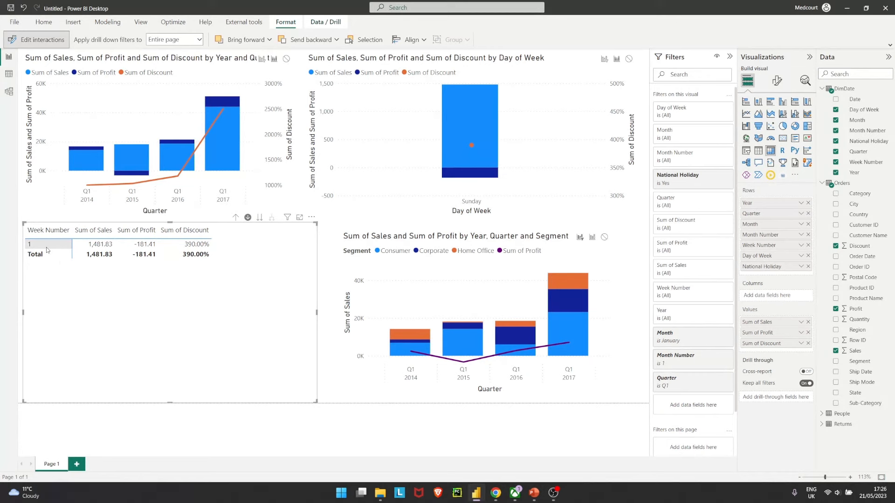
pyautogui.click(46, 249)
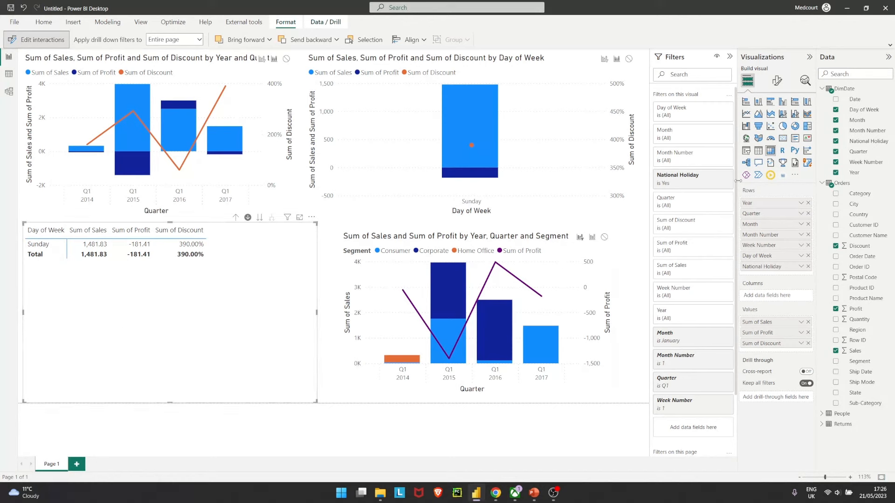
# Step: Clear the matrix's National Holiday filter and drill the matrix back up to the Quarter level
pyautogui.click(715, 186)
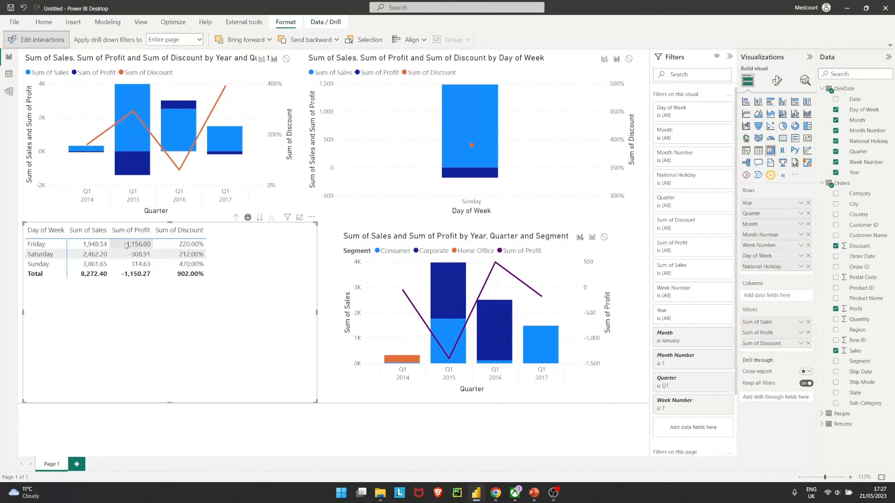
pyautogui.click(236, 218)
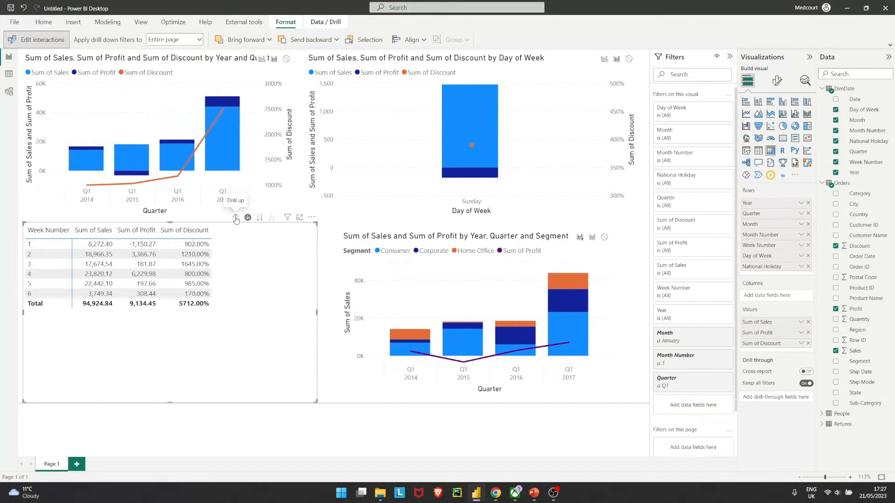
pyautogui.click(236, 218)
pyautogui.click(235, 218)
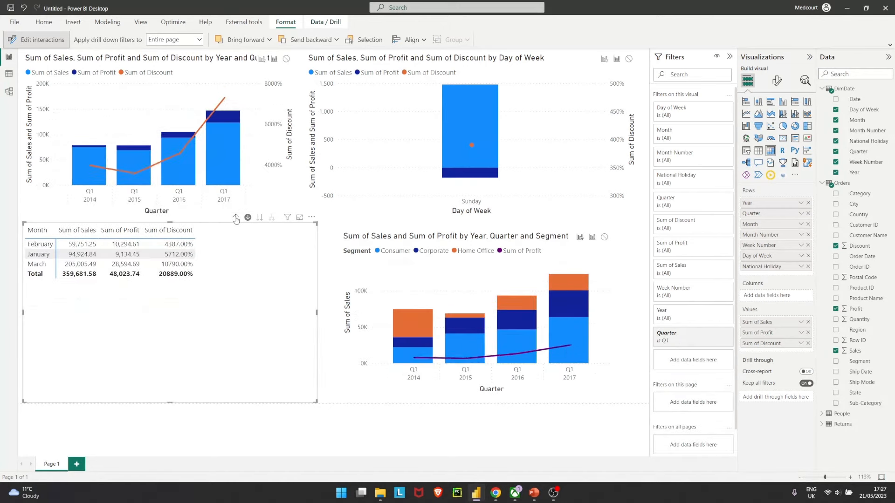
pyautogui.click(236, 218)
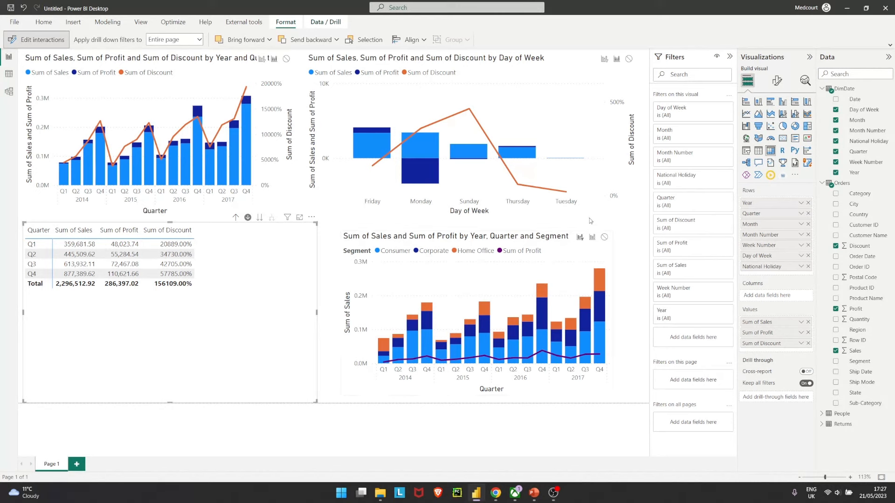
# Step: Compare the Day of Week chart with the matrix and the Year and Quarter chart, inspecting the Monday and Friday bars
pyautogui.click(553, 100)
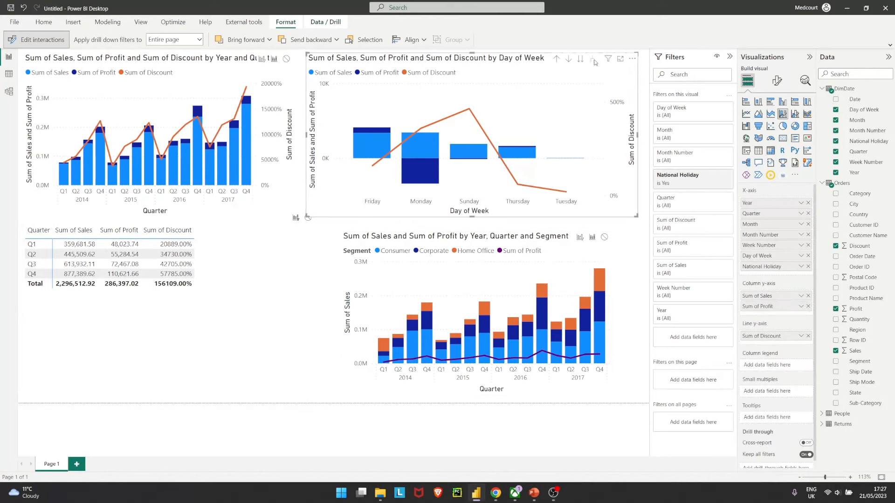
pyautogui.click(303, 296)
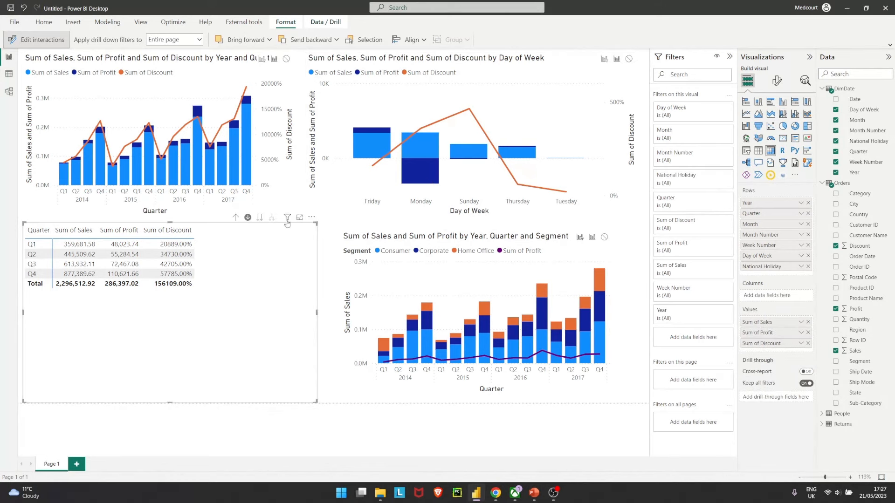
pyautogui.click(194, 86)
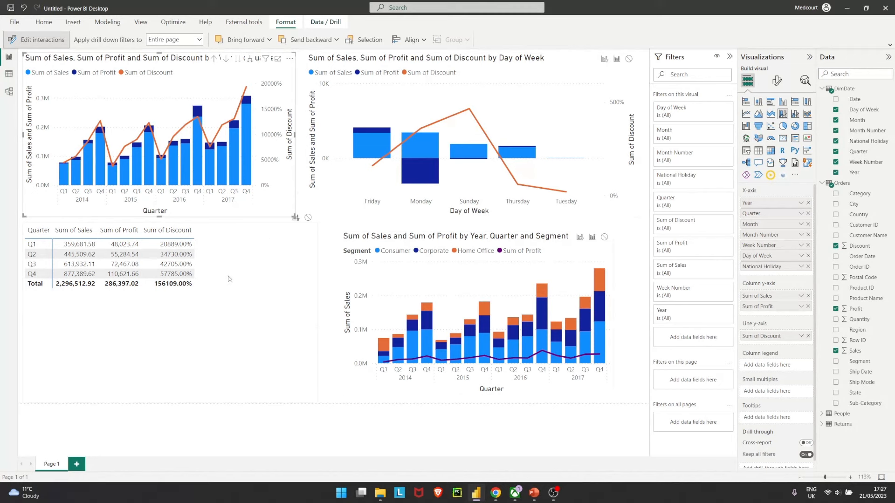
pyautogui.click(202, 284)
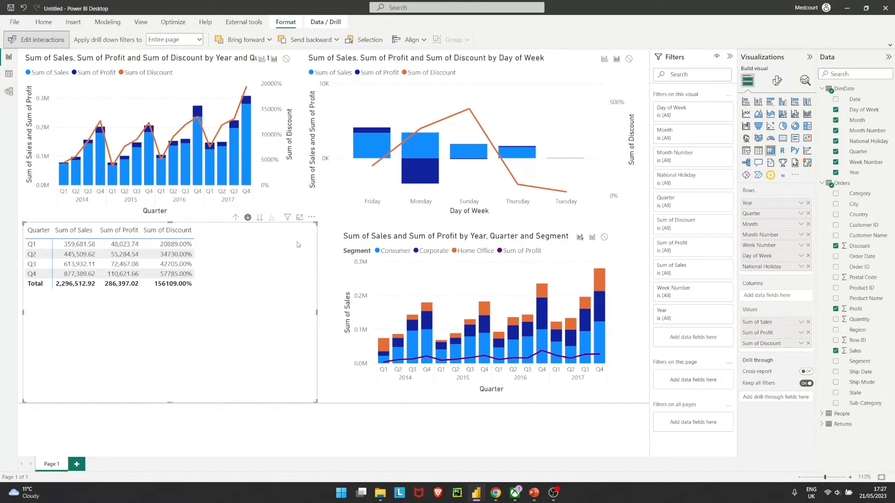
pyautogui.moveTo(411, 168)
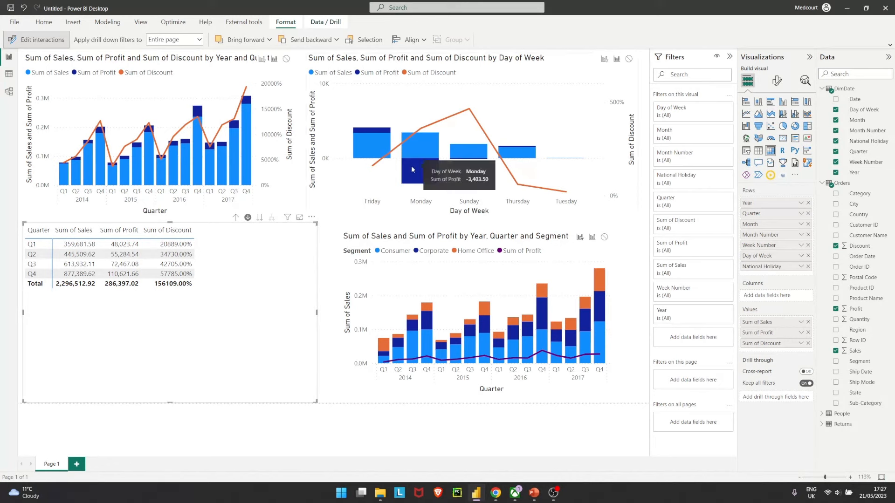
pyautogui.moveTo(366, 147)
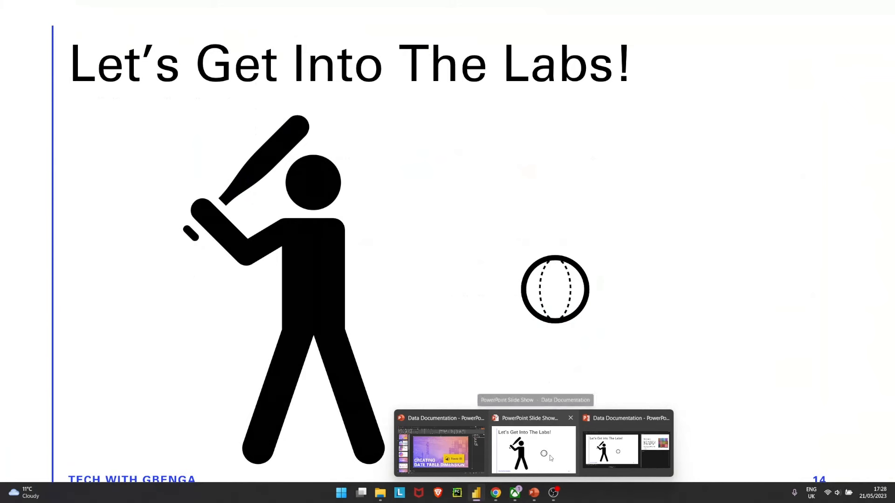
# Step: Switch to the Data Documentation slide show in PowerPoint and advance it to the Summary slide
pyautogui.click(552, 456)
pyautogui.click(620, 301)
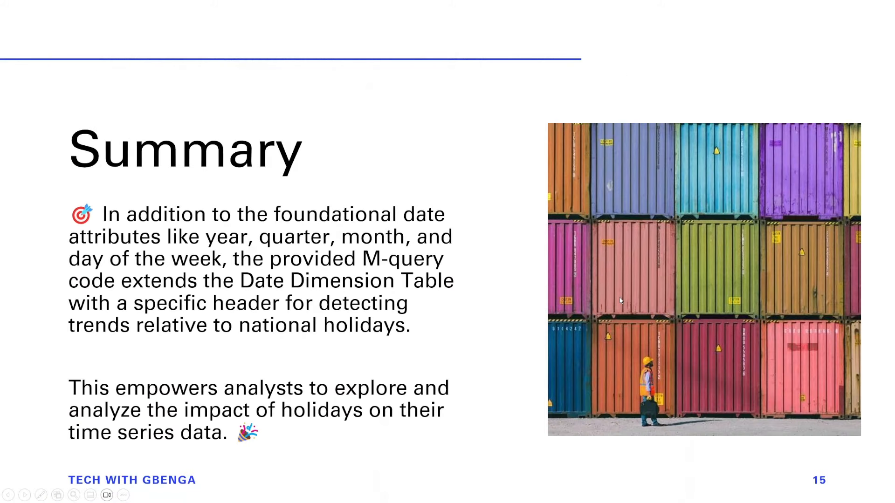